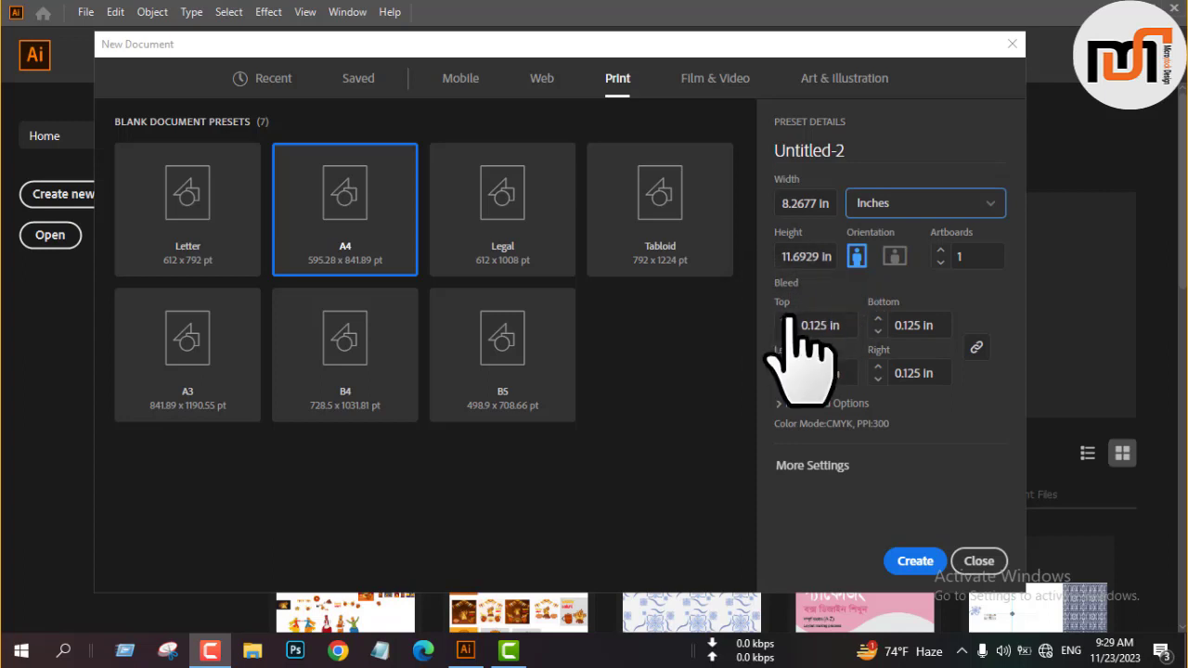
# Create an A4 print document named "lahri poster design" in RGB Color mode.
pyautogui.click(853, 402)
pyautogui.click(918, 367)
pyautogui.click(831, 399)
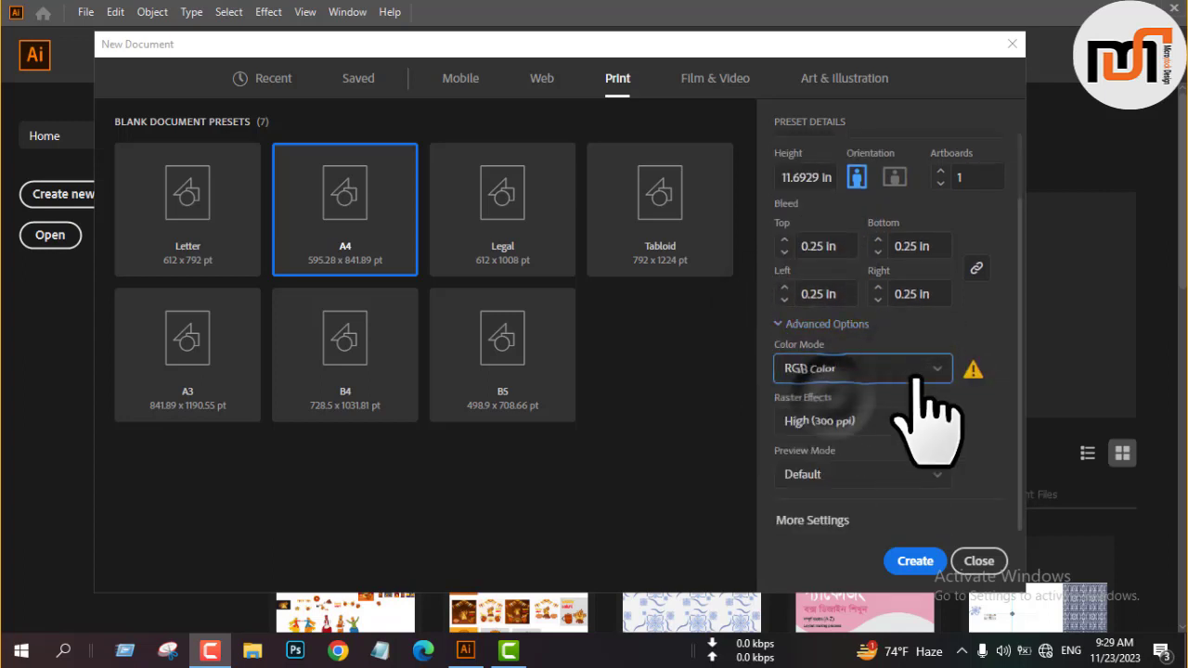
pyautogui.scroll(2, 907, 171)
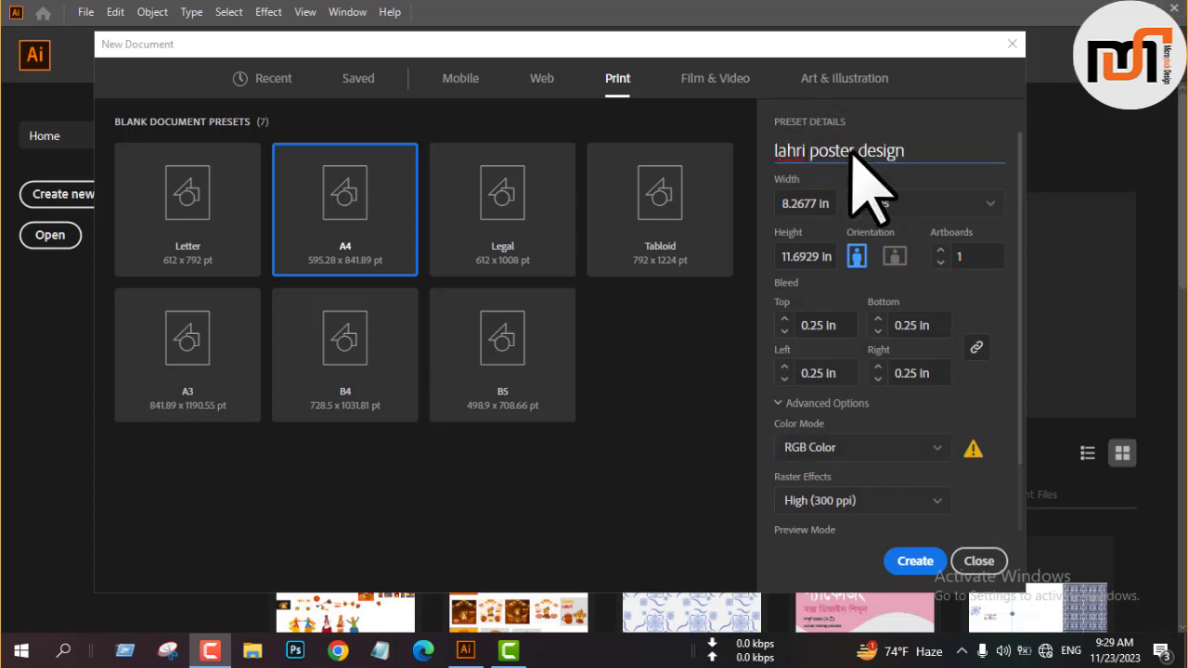
pyautogui.click(915, 560)
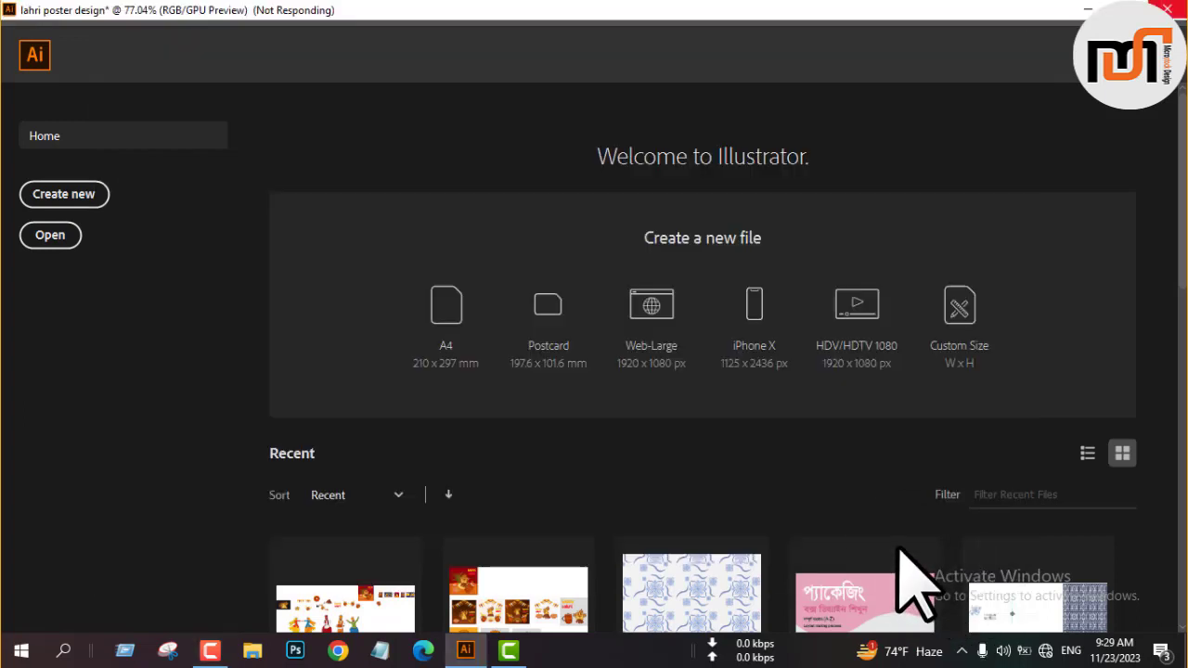
pyautogui.scroll(-1, 555, 467)
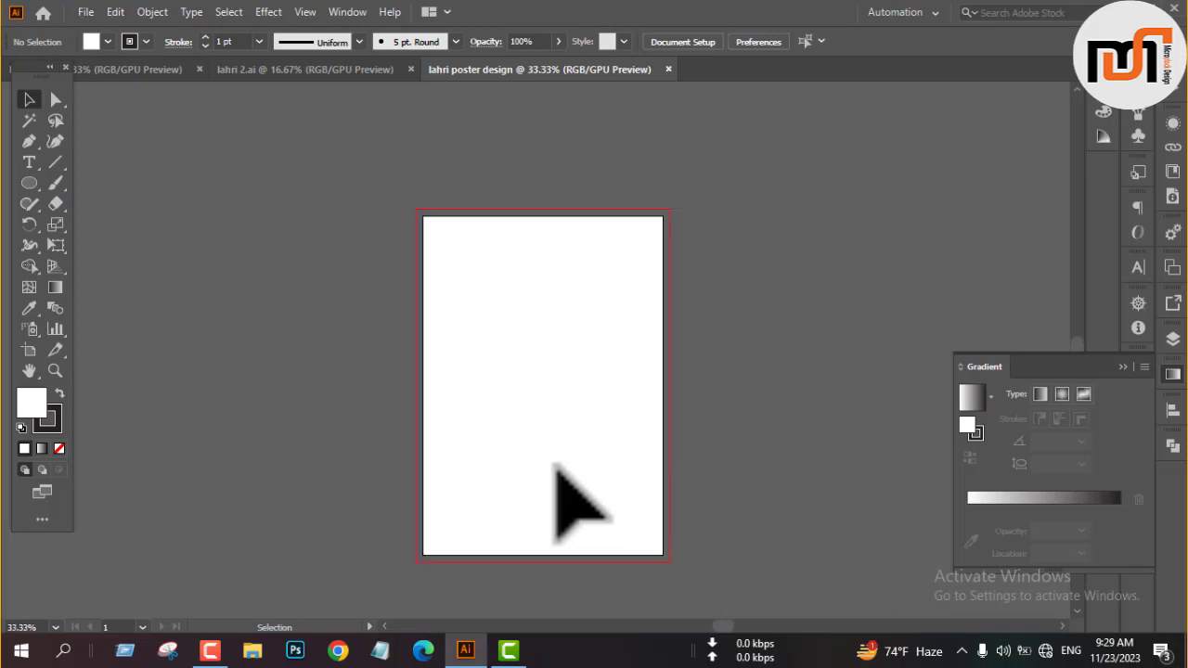
# Draw a white rectangle without a stroke that covers the artboard out to the bleed edges.
pyautogui.click(59, 448)
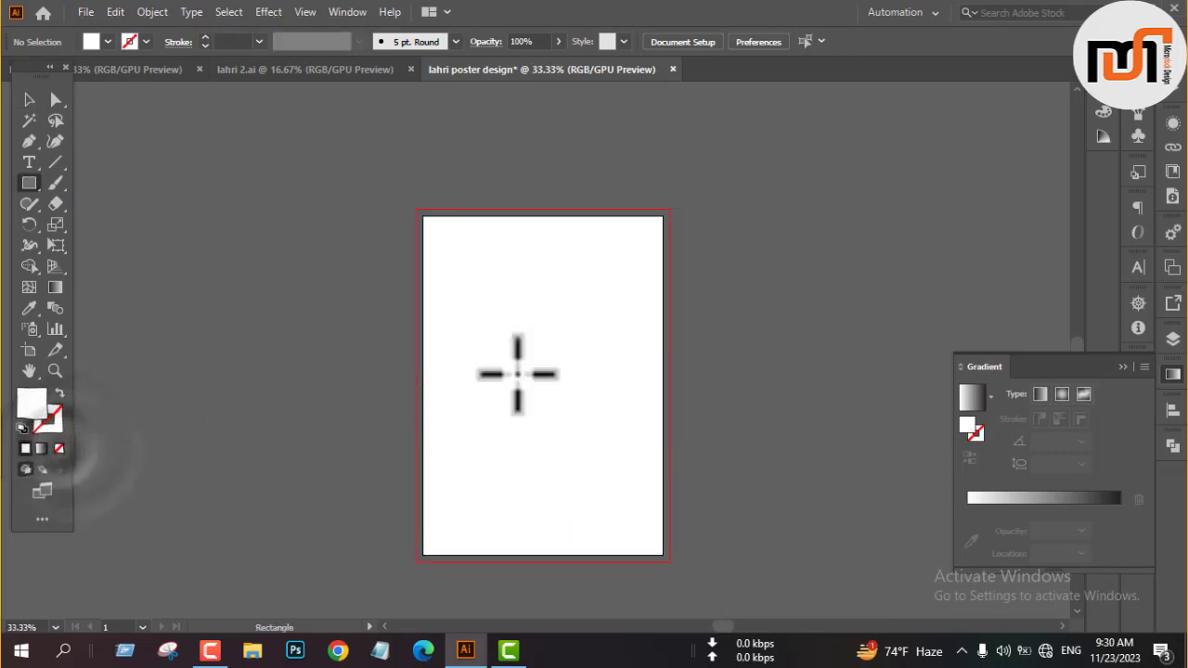
pyautogui.hotkey('ctrl', '1')
pyautogui.scroll(-4, 441, 352)
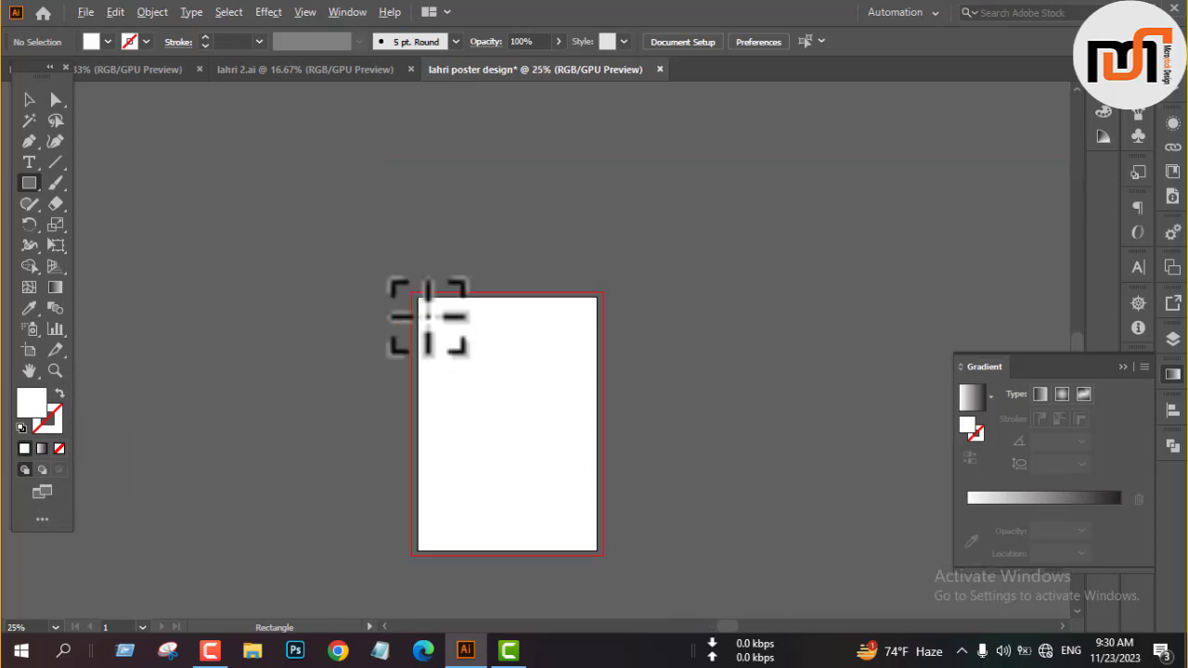
pyautogui.moveTo(413, 291); pyautogui.dragTo(603, 556)
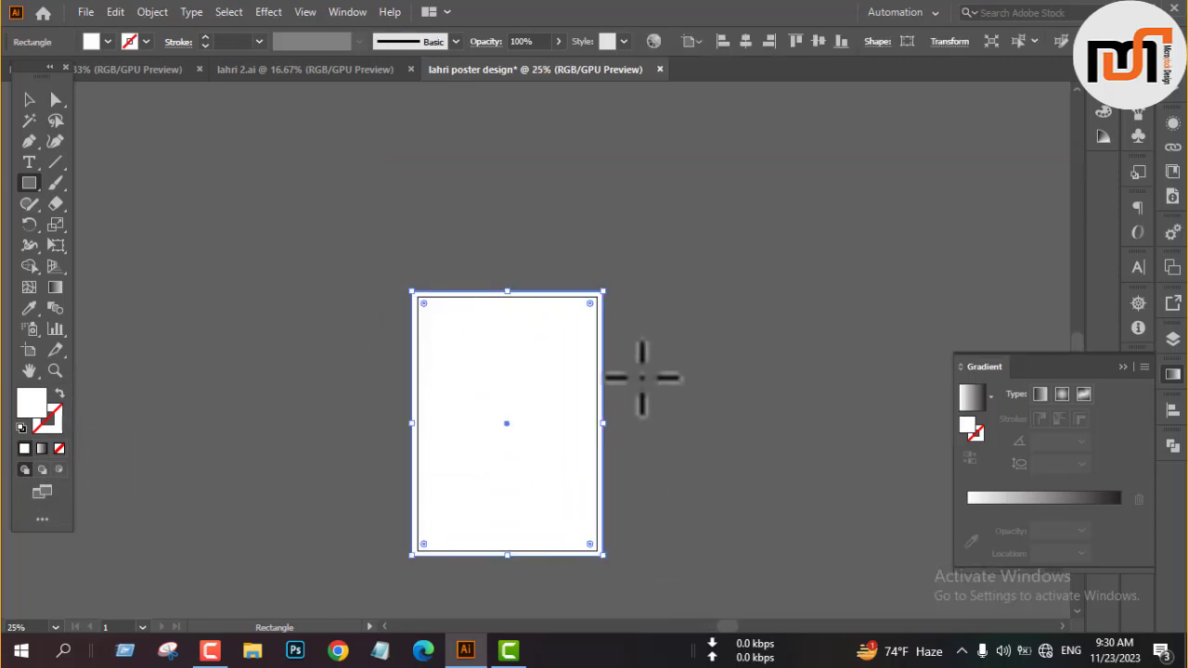
pyautogui.press('v')
pyautogui.click(677, 396)
pyautogui.scroll(10, 604, 429)
pyautogui.scroll(-9, 623, 390)
pyautogui.scroll(3, 655, 427)
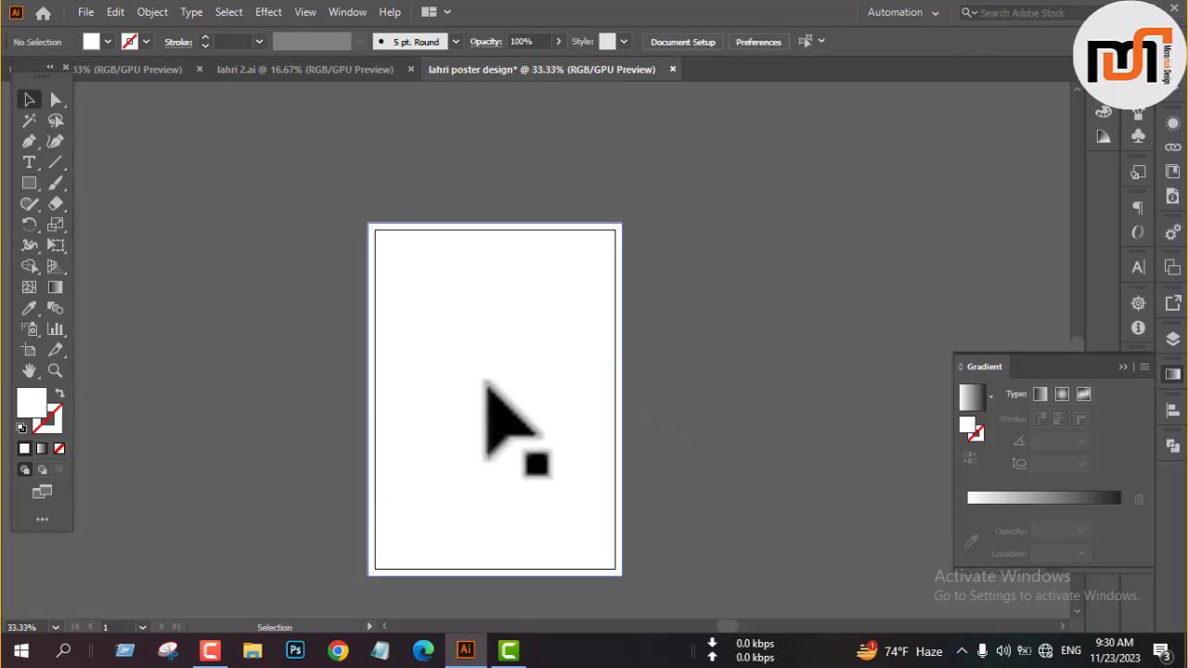
# Try to offset the background rectangle's path inward to the artboard edge.
pyautogui.click(485, 384)
pyautogui.click(153, 11)
pyautogui.moveTo(286, 425)
pyautogui.click(472, 483)
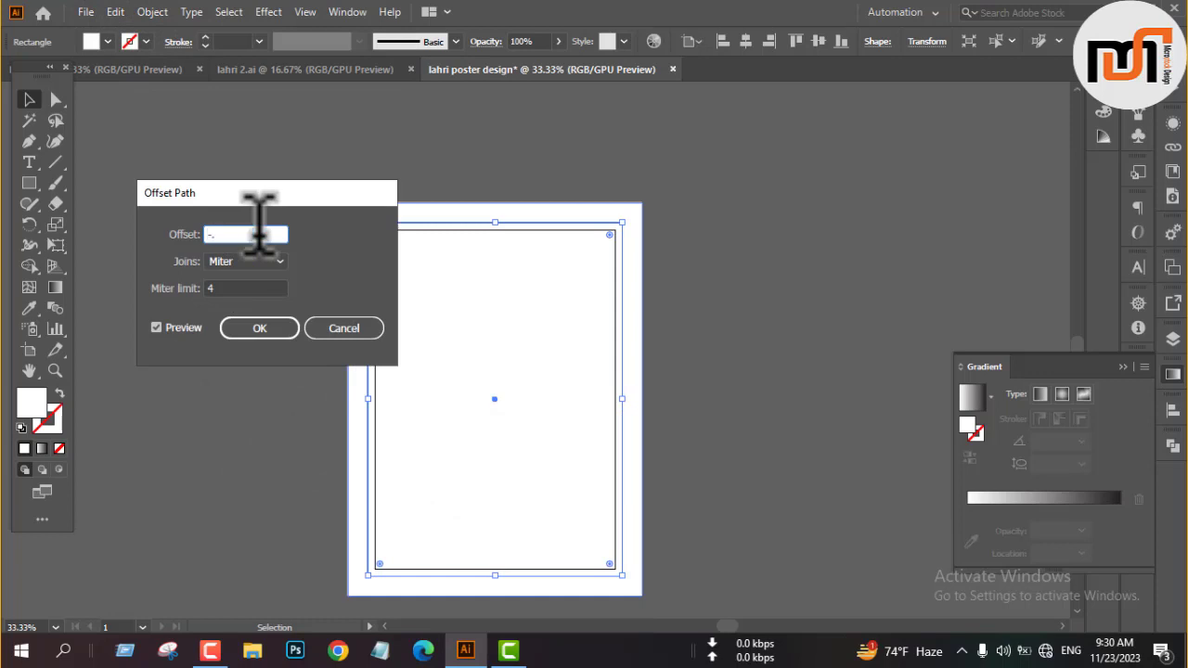
pyautogui.press('Return')
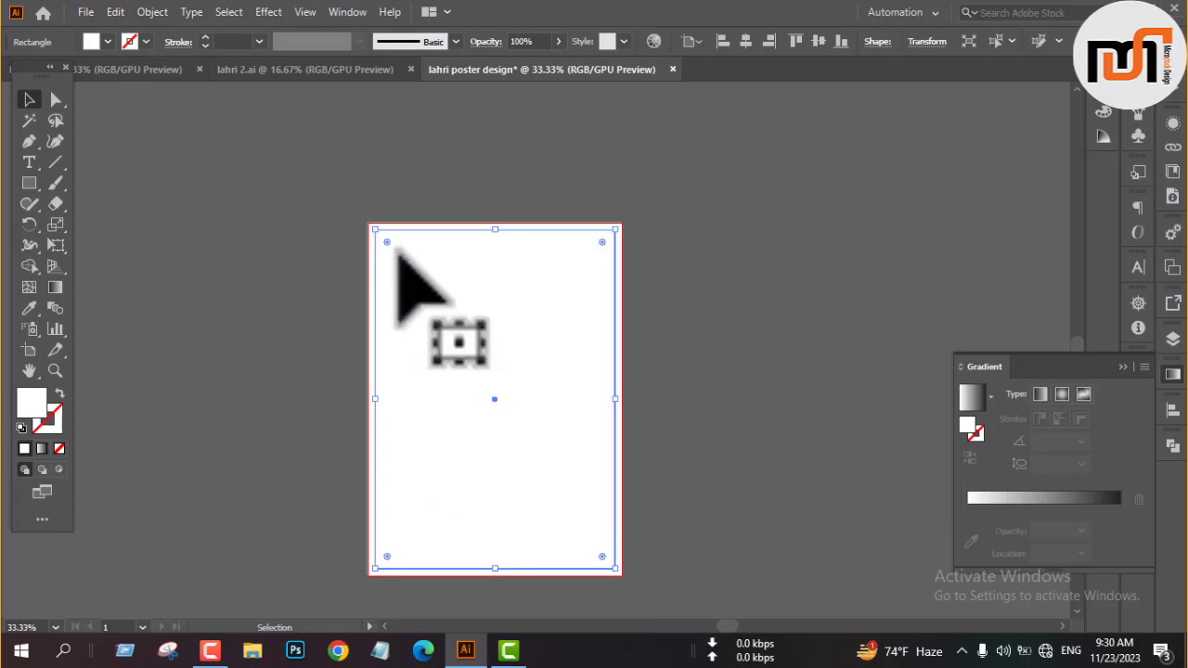
# Offset the background rectangle's path inward by -.75 to outline the safe margin.
pyautogui.click(602, 312)
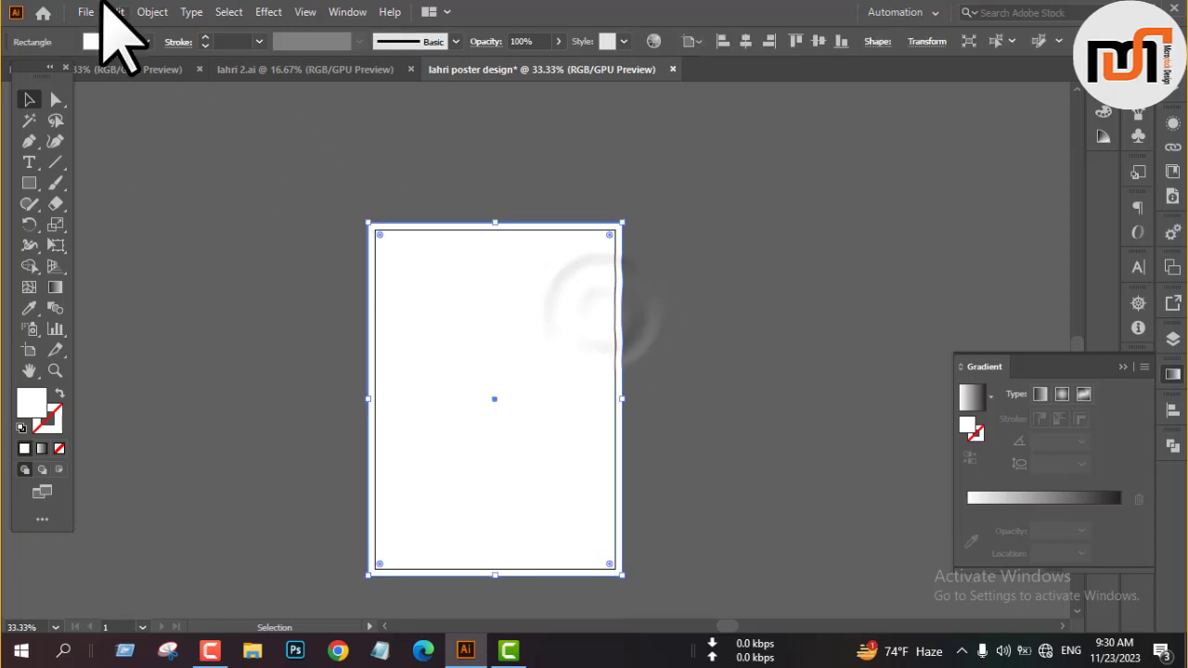
pyautogui.click(151, 12)
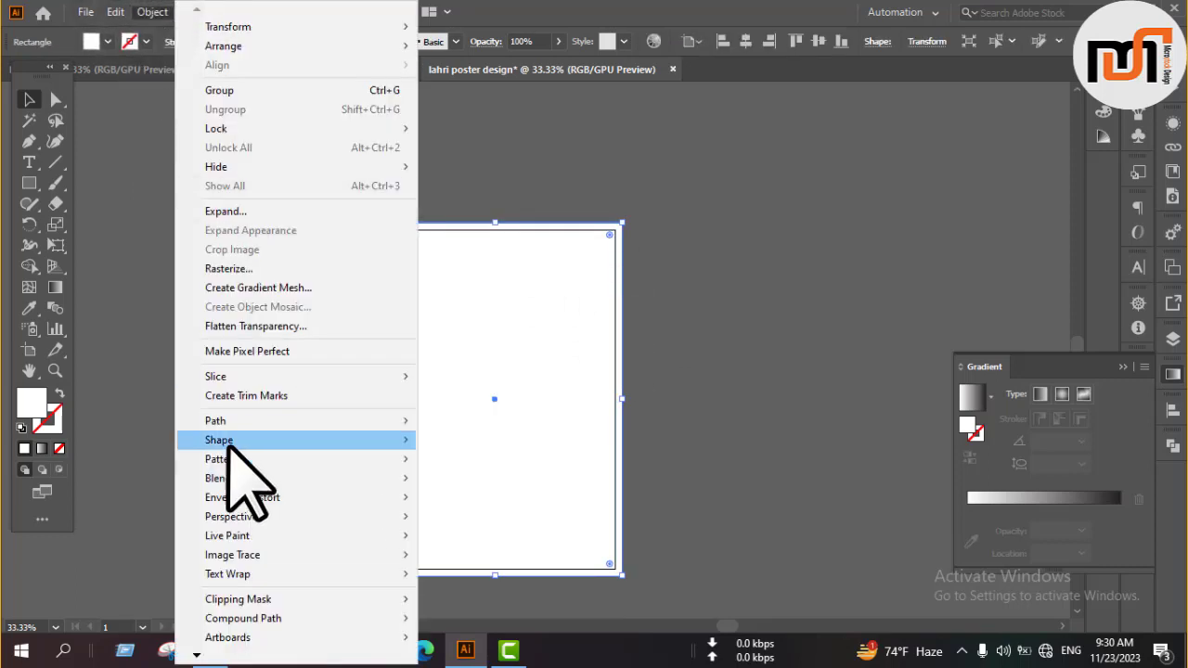
pyautogui.moveTo(223, 422)
pyautogui.click(488, 485)
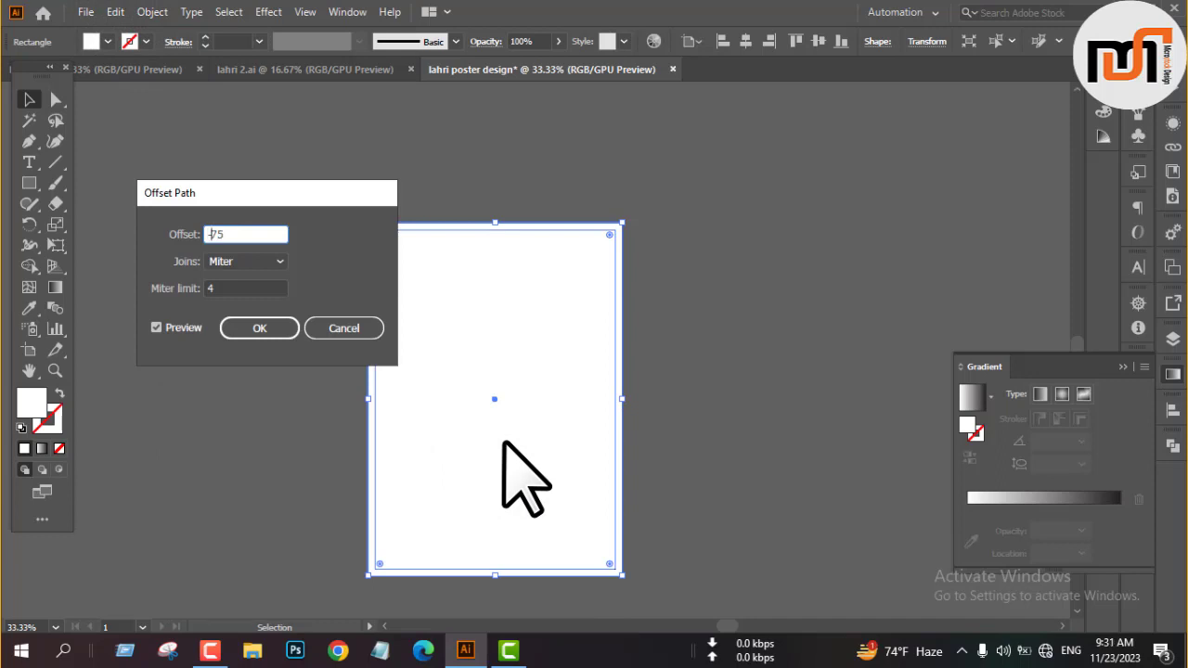
pyautogui.press('Return')
# Convert the inner offset rectangle into margin guides and leave everything deselected.
pyautogui.rightClick(316, 253)
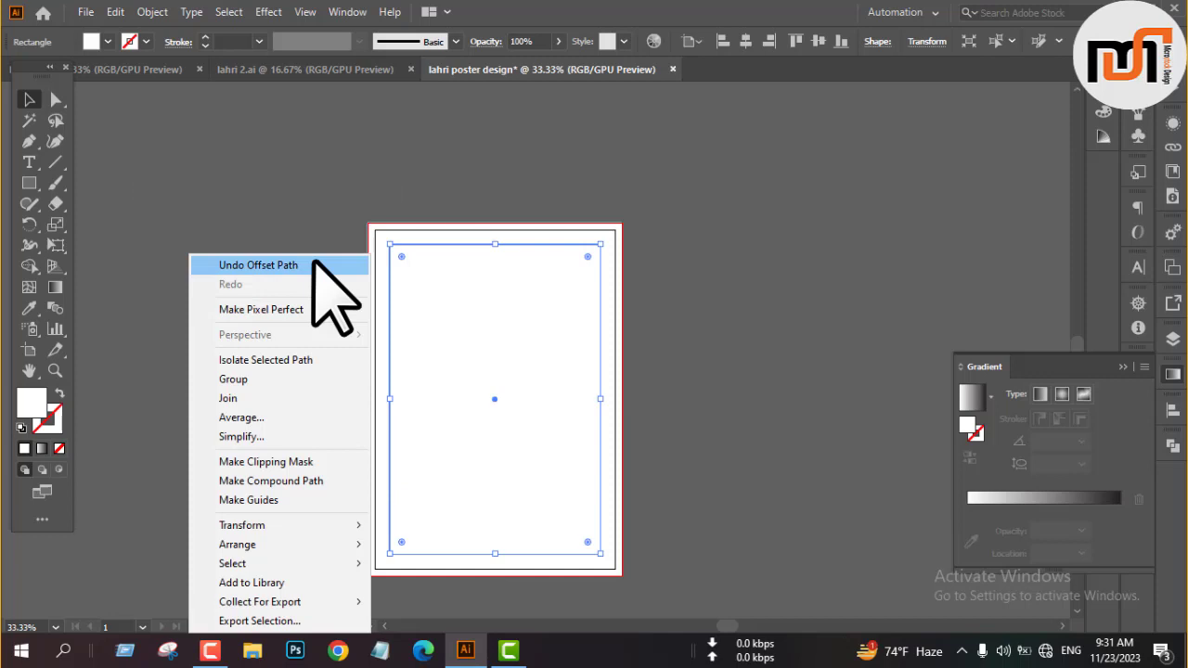
pyautogui.click(269, 497)
pyautogui.rightClick(697, 336)
pyautogui.click(697, 264)
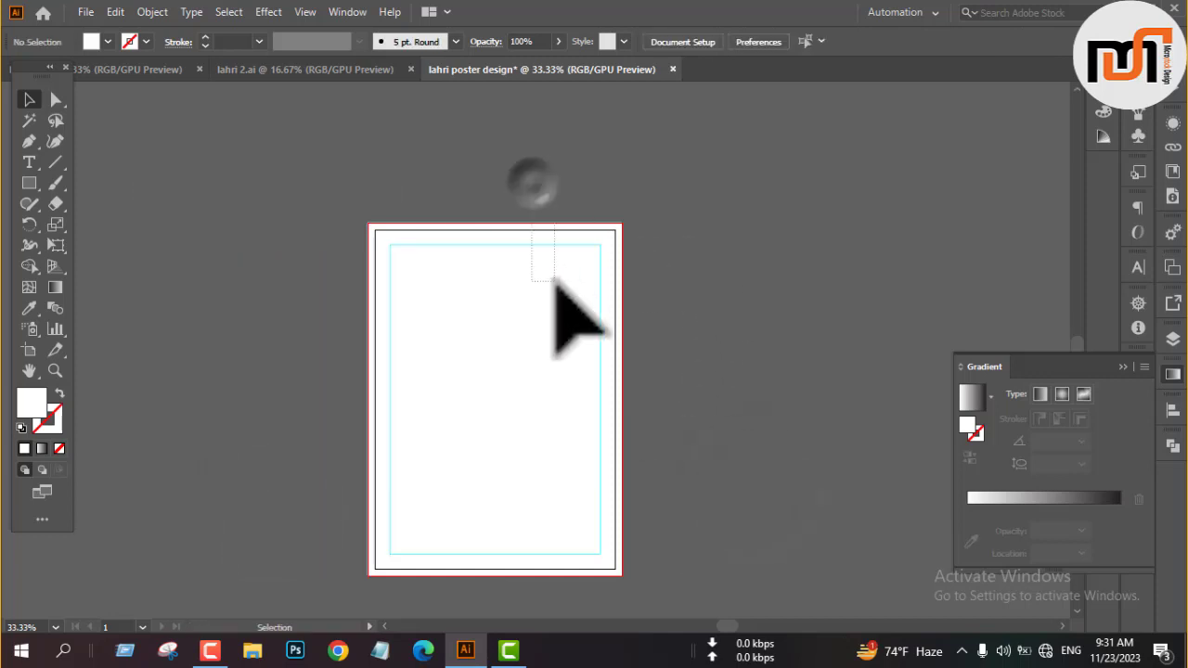
pyautogui.click(506, 335)
pyautogui.scroll(-2, 715, 288)
pyautogui.scroll(-1, 713, 288)
pyautogui.click(712, 289)
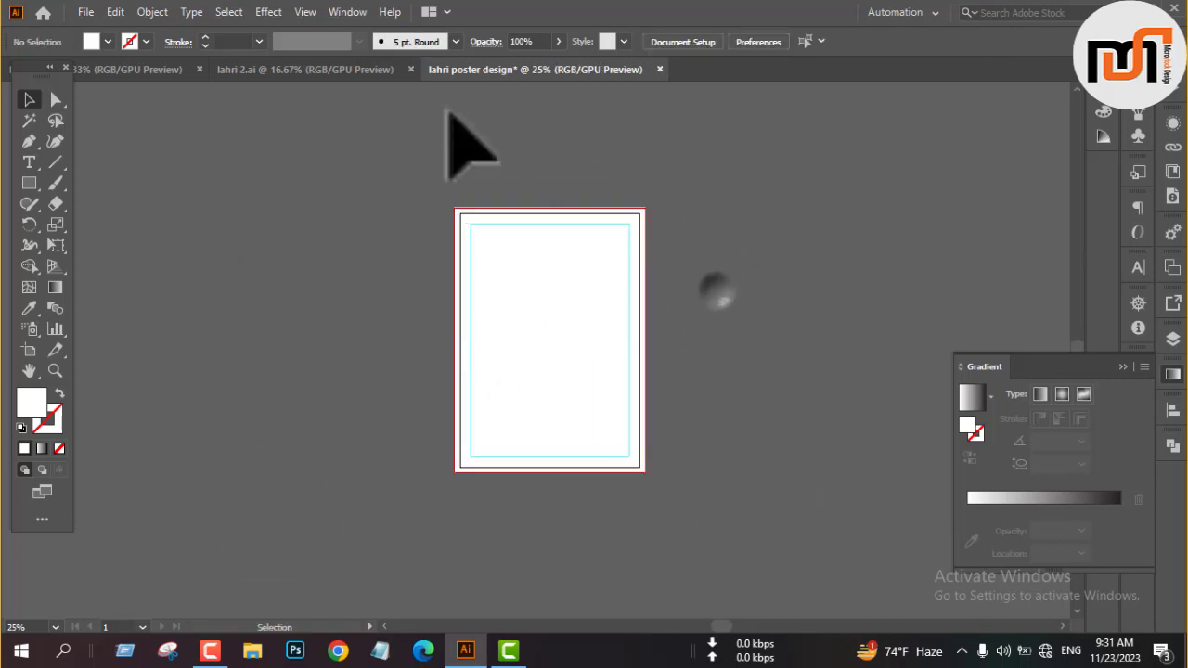
# Switch to the lahri.ai document and draw a small rectangle beside the brown Happy Lohri reference poster.
pyautogui.click(128, 65)
pyautogui.scroll(2, 582, 397)
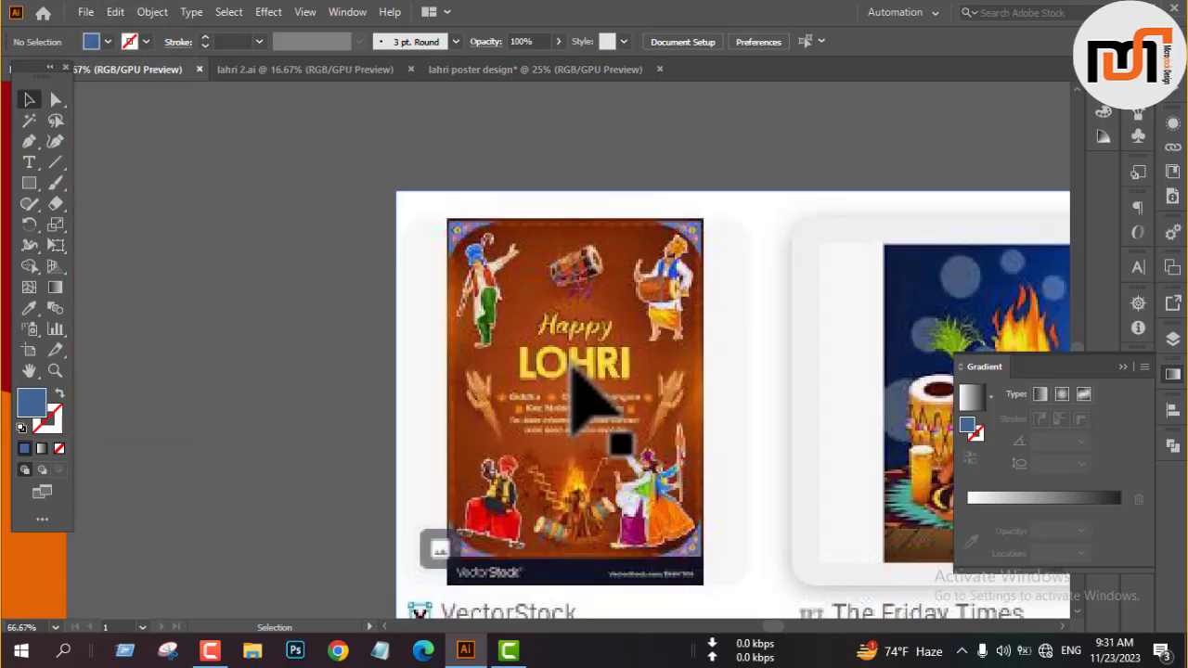
pyautogui.moveTo(256, 218); pyautogui.dragTo(379, 353)
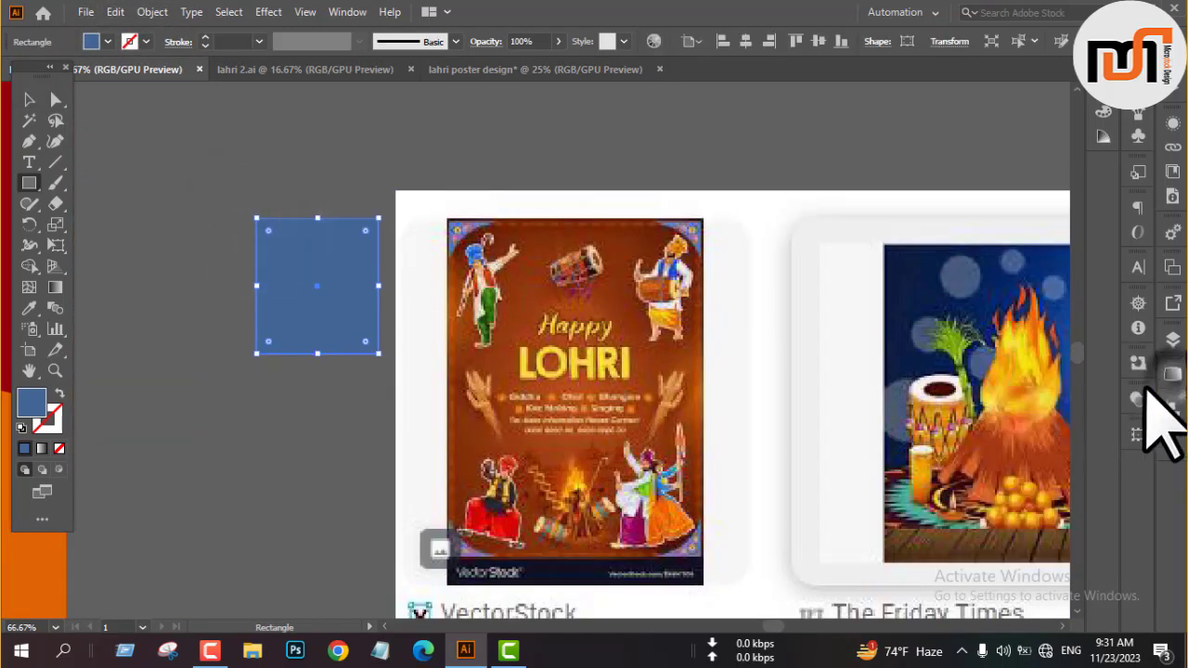
# Fill the rectangle with a radial gradient, sampling its inner orange-brown and outer dark brown from the reference poster.
pyautogui.click(1039, 393)
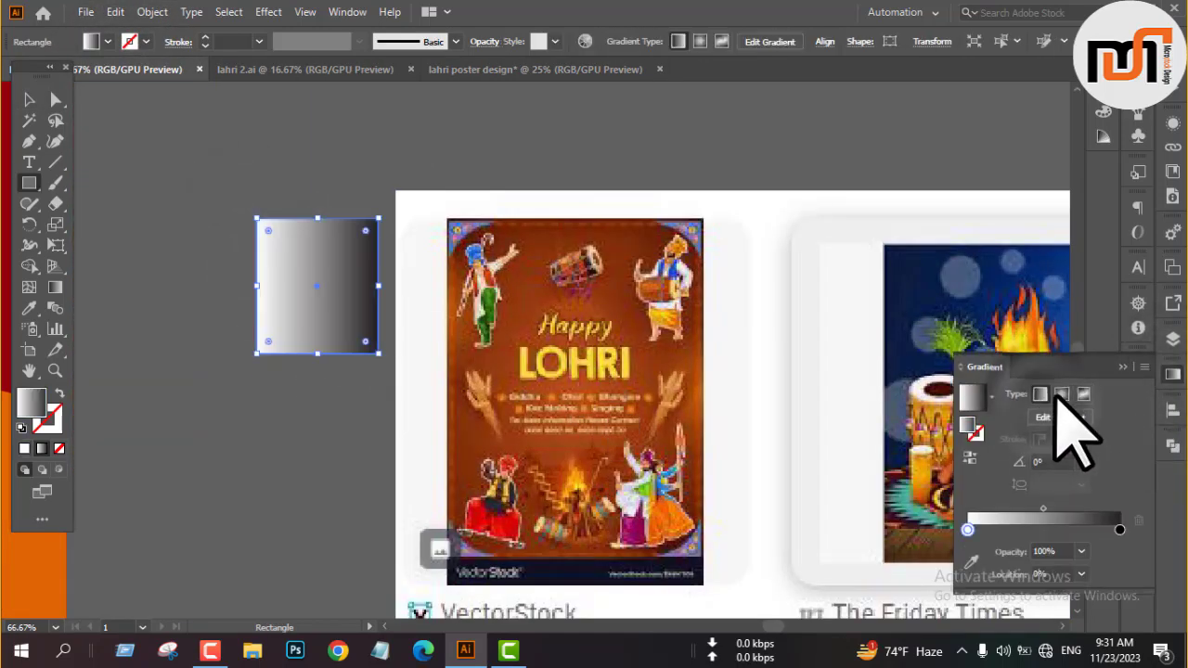
pyautogui.click(1062, 393)
pyautogui.click(970, 541)
pyautogui.click(662, 379)
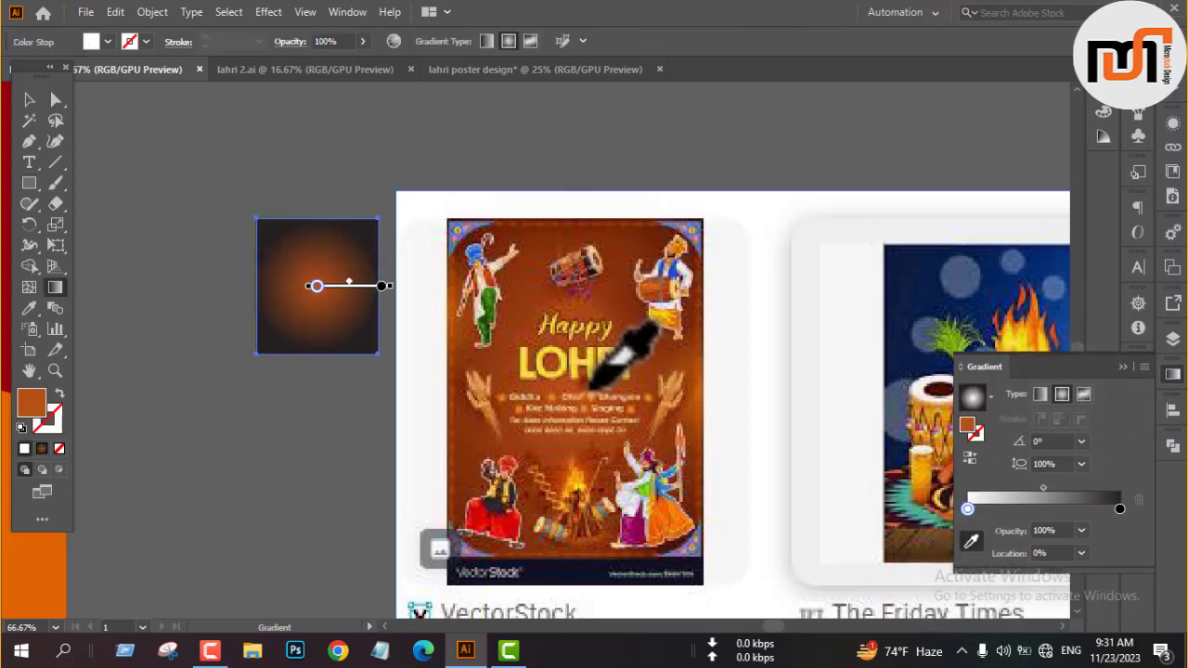
pyautogui.click(1119, 508)
pyautogui.click(634, 238)
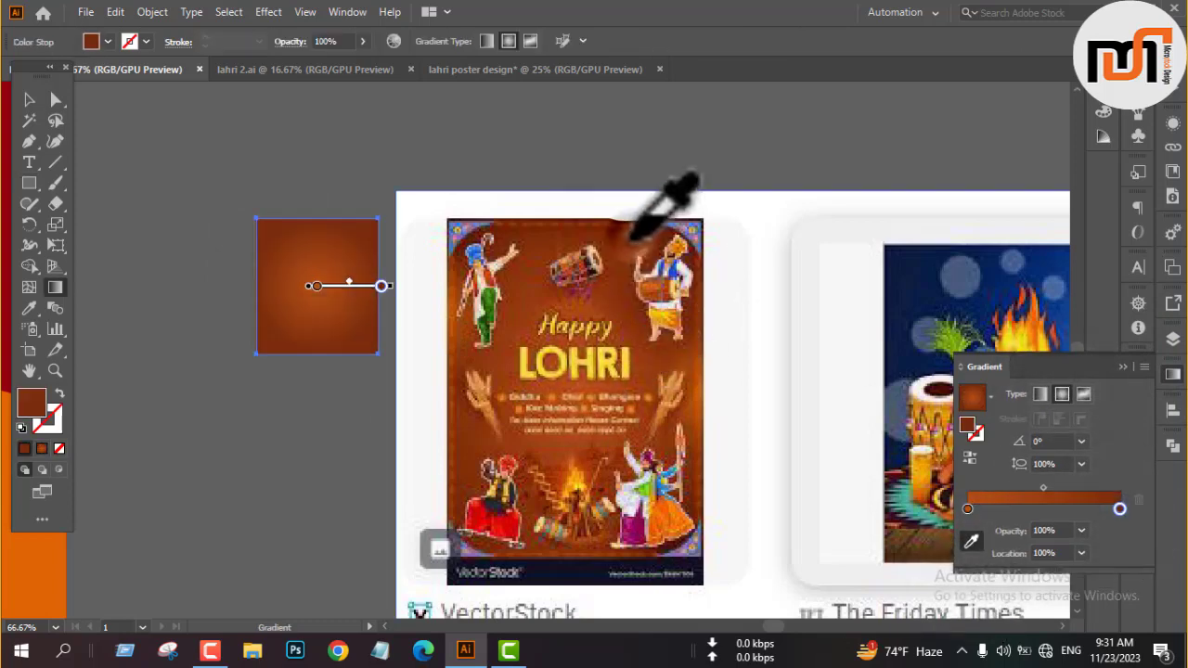
pyautogui.click(1121, 366)
# Move the brown gradient rectangle over to the large yellow and red Happy Lohri title beside the bonfire.
pyautogui.press('v')
pyautogui.scroll(-4, 965, 447)
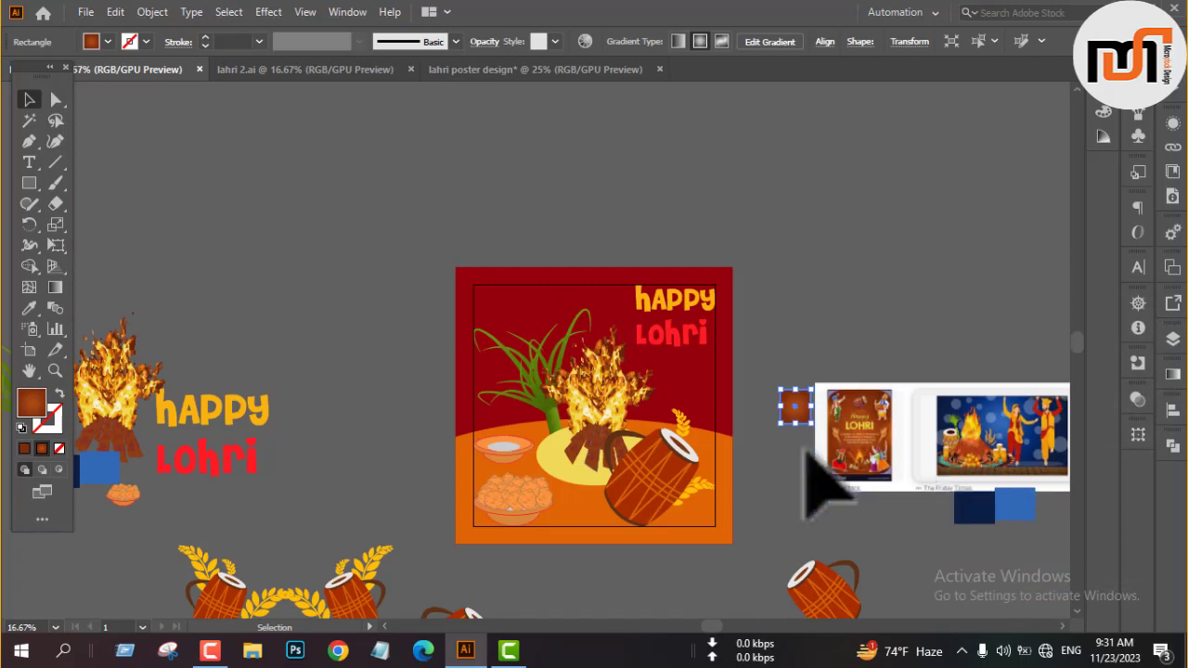
pyautogui.moveTo(799, 406); pyautogui.dragTo(313, 455)
pyautogui.moveTo(322, 394); pyautogui.dragTo(822, 294)
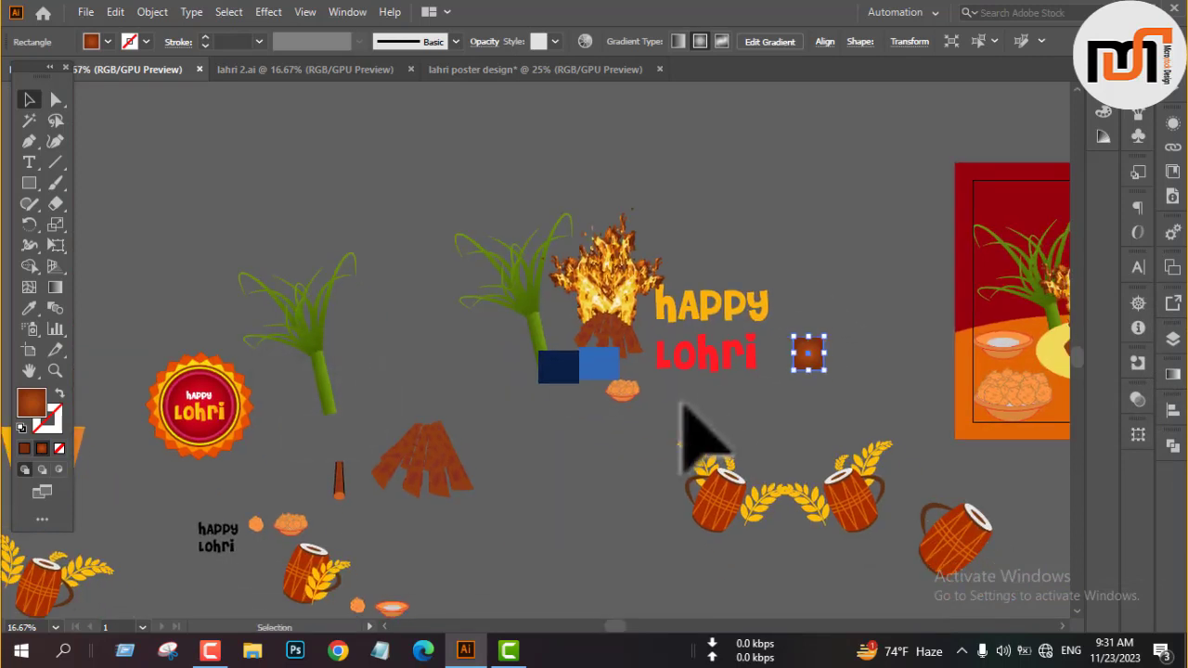
# Delete the two blue swatches below the bonfire and put the brown gradient rectangle in their place.
pyautogui.click(683, 402)
pyautogui.click(603, 372)
pyautogui.press('Delete')
pyautogui.click(553, 368)
pyautogui.press('Delete')
pyautogui.moveTo(806, 356); pyautogui.dragTo(579, 377)
pyautogui.click(545, 426)
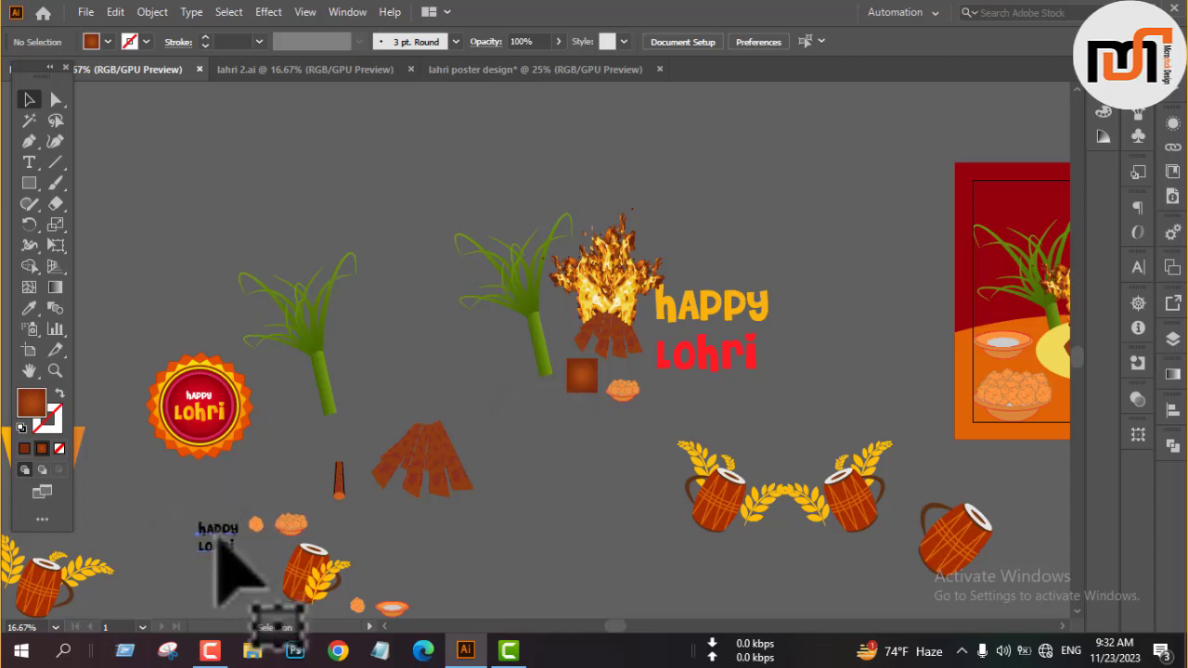
# Place copies of the black Happy Lohri text and the twin-drum wheat ornament with the bonfire artwork.
pyautogui.click(213, 543)
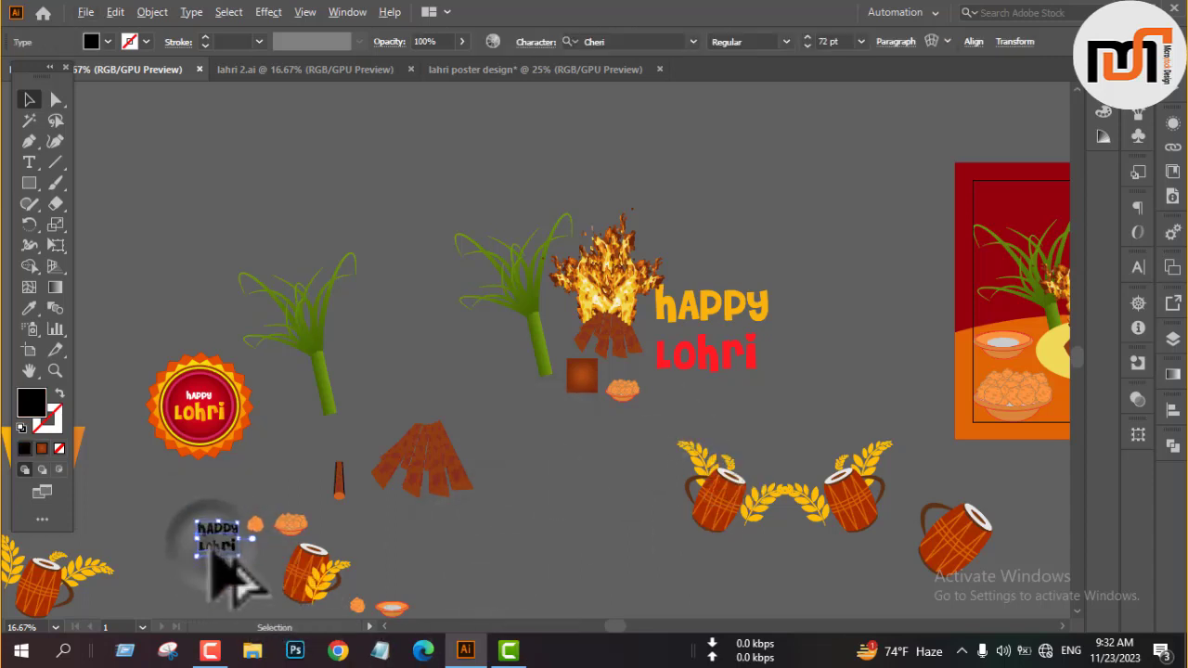
pyautogui.moveTo(686, 414); pyautogui.dragTo(677, 412)
pyautogui.click(582, 451)
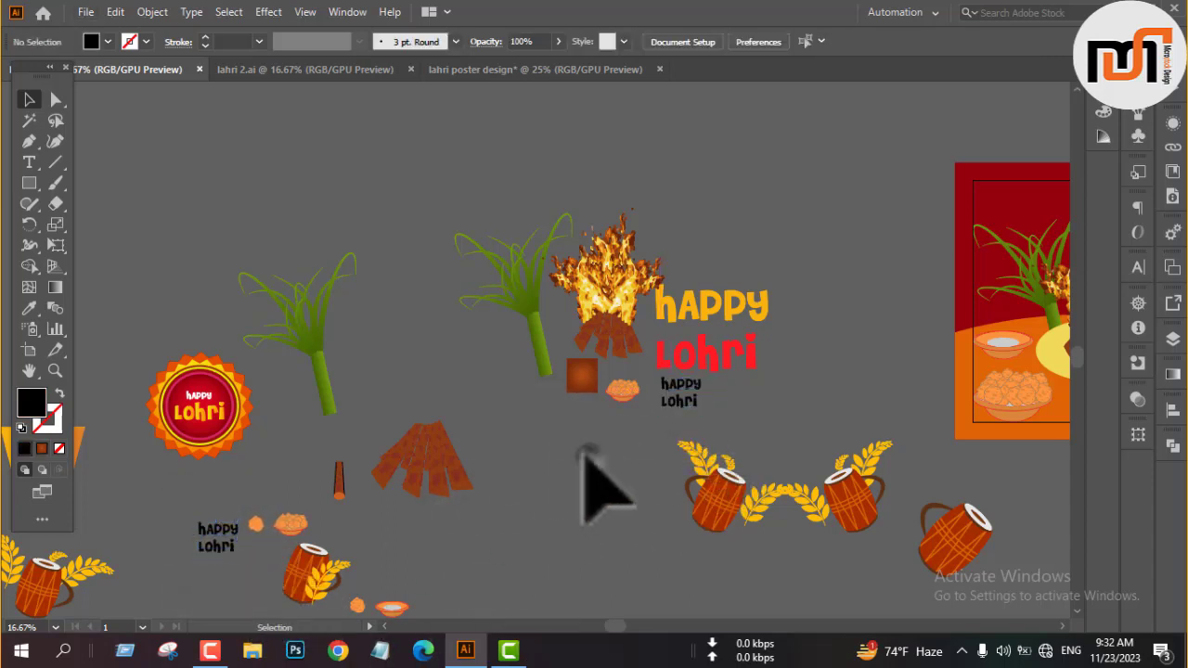
pyautogui.click(698, 501)
pyautogui.moveTo(671, 568); pyautogui.dragTo(846, 490)
pyautogui.moveTo(846, 490); pyautogui.dragTo(705, 331)
pyautogui.click(613, 500)
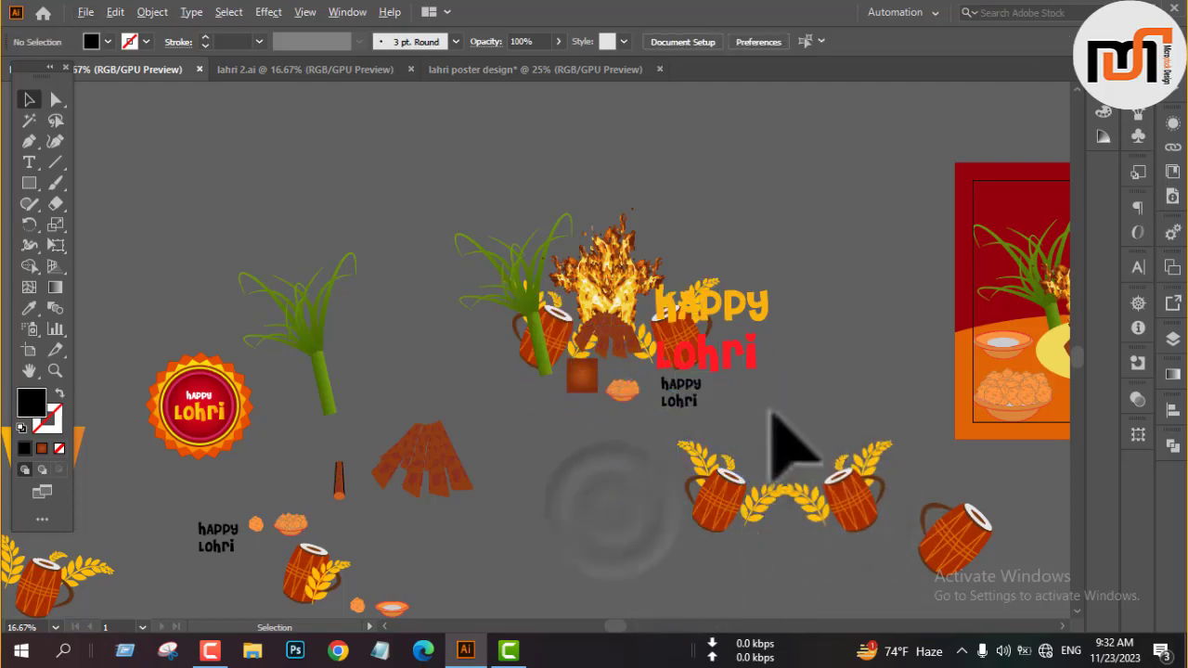
# Add copies of the round Happy Lohri badge and the pair of dancing women to the bonfire artwork.
pyautogui.click(212, 415)
pyautogui.moveTo(212, 414); pyautogui.dragTo(648, 319)
pyautogui.click(588, 464)
pyautogui.hotkey('ctrl', '-')
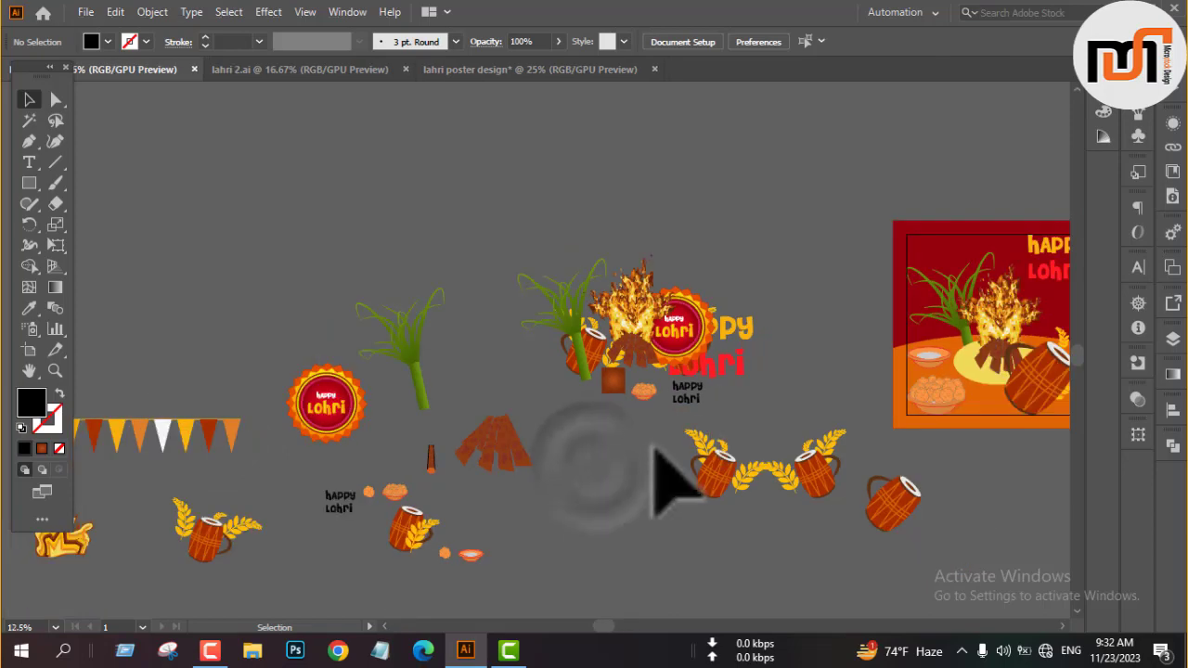
pyautogui.hotkey('ctrl', '-')
pyautogui.hotkey('ctrl', '-')
pyautogui.moveTo(218, 543); pyautogui.dragTo(485, 285)
# Place a copy of the male dancer in the red vest between the two dancing women.
pyautogui.moveTo(352, 549); pyautogui.dragTo(468, 547)
pyautogui.click(451, 534)
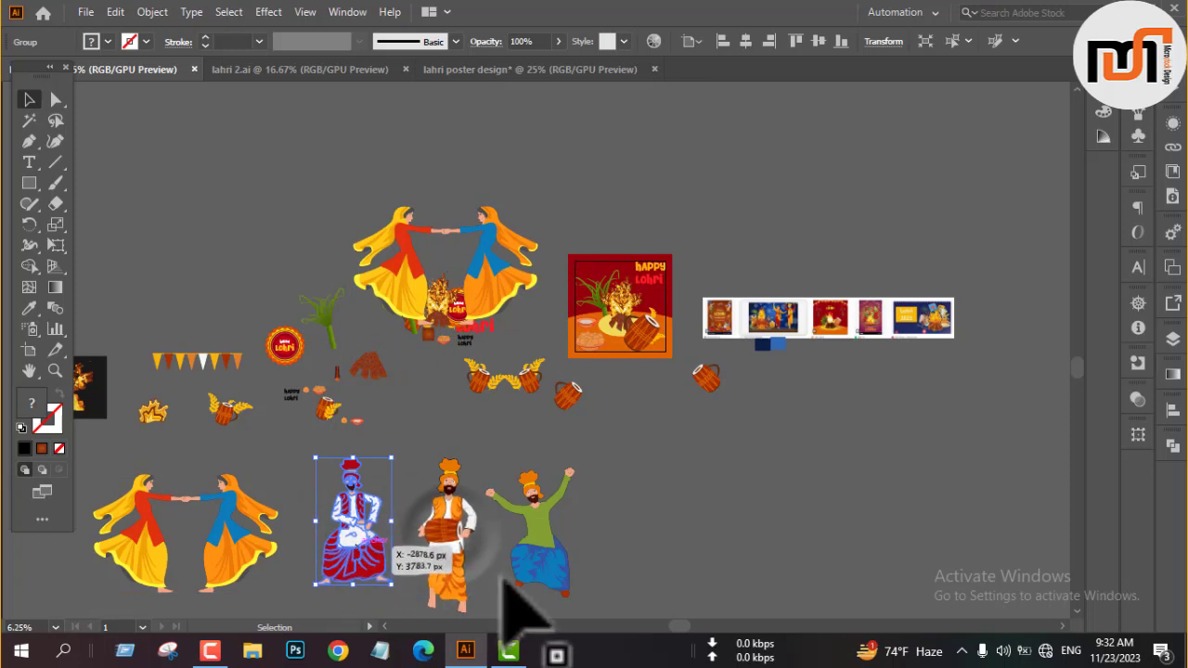
pyautogui.click(491, 549)
pyautogui.click(211, 649)
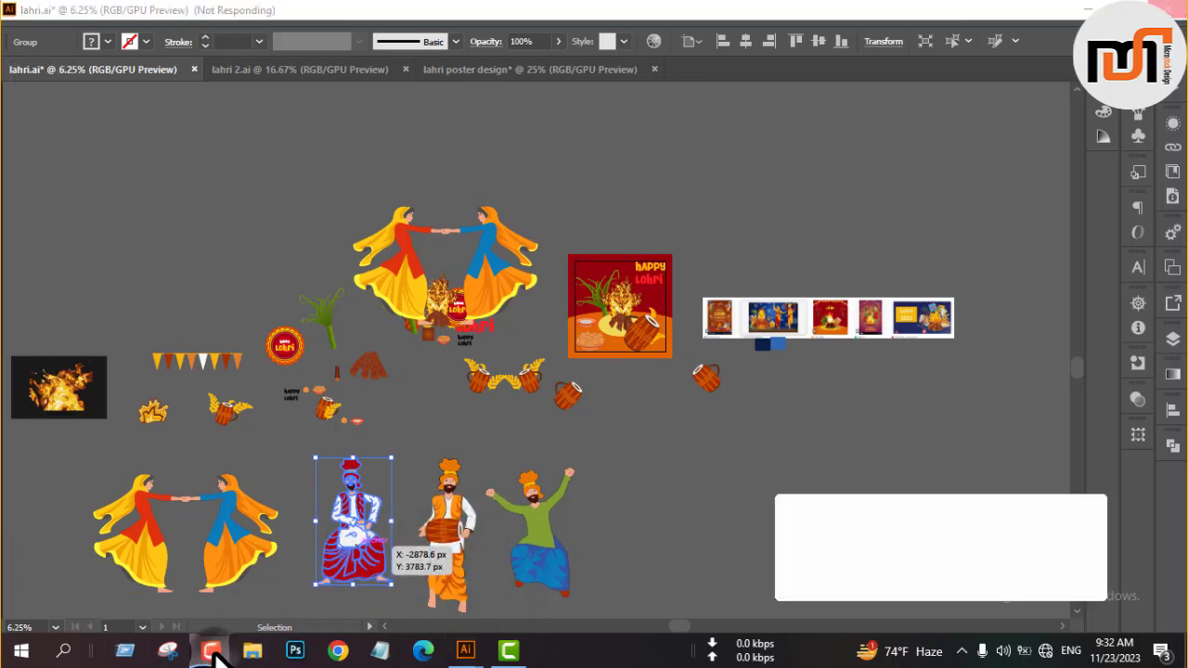
pyautogui.click(1098, 562)
pyautogui.moveTo(345, 556); pyautogui.dragTo(432, 354)
pyautogui.click(430, 408)
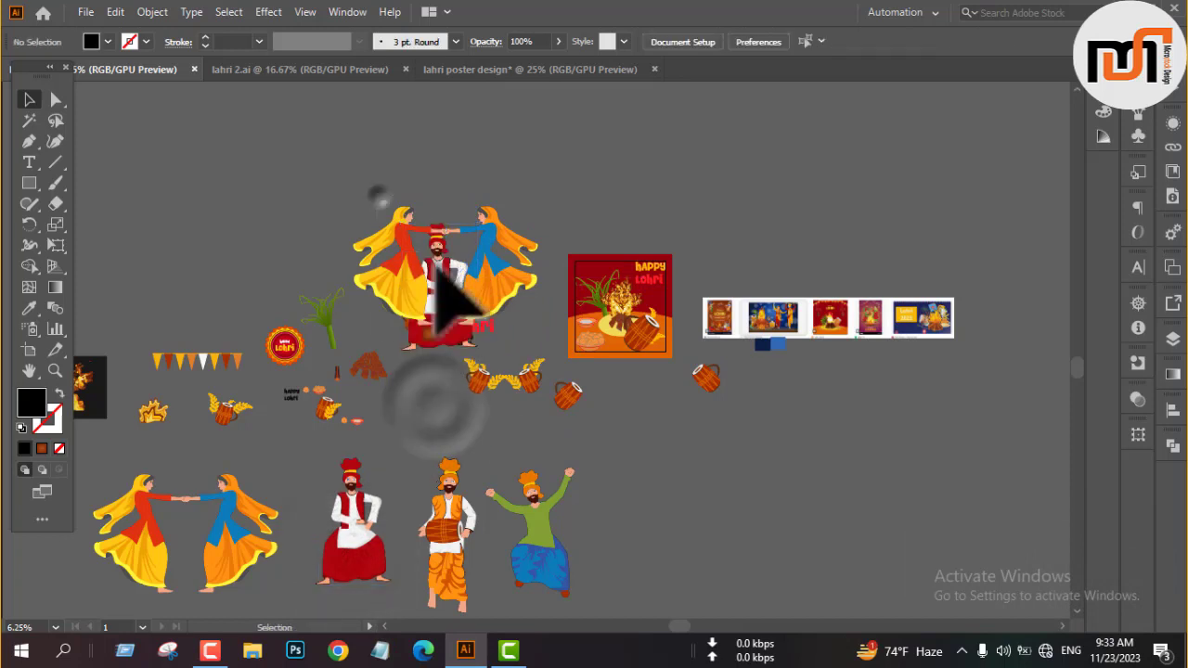
# Copy all the gathered artwork into the lahri poster design document and place it left of the artboard.
pyautogui.click(495, 350)
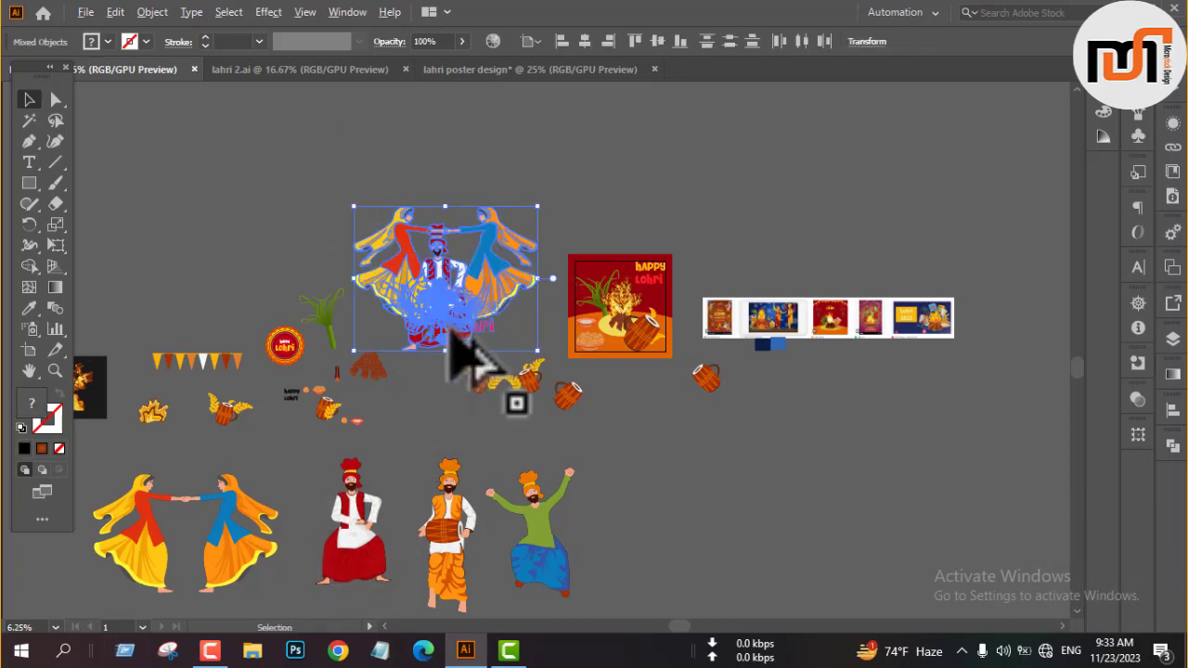
pyautogui.moveTo(469, 364); pyautogui.dragTo(628, 491)
pyautogui.hotkey('ctrl', '-')
pyautogui.moveTo(714, 398); pyautogui.dragTo(420, 388)
pyautogui.click(540, 497)
# Move the gradient swatch to the right of the artboard and apply its brown radial gradient to the background rectangle.
pyautogui.moveTo(234, 482); pyautogui.dragTo(750, 383)
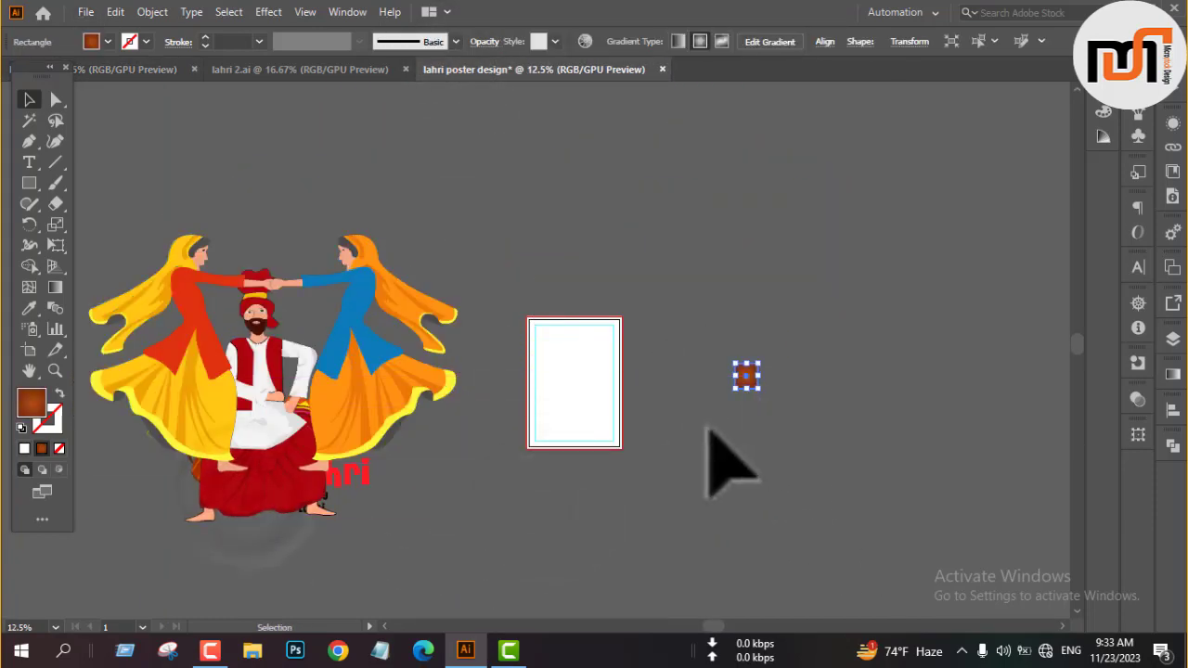
pyautogui.click(710, 427)
pyautogui.click(556, 411)
pyautogui.press('i')
pyautogui.click(747, 378)
pyautogui.press('v')
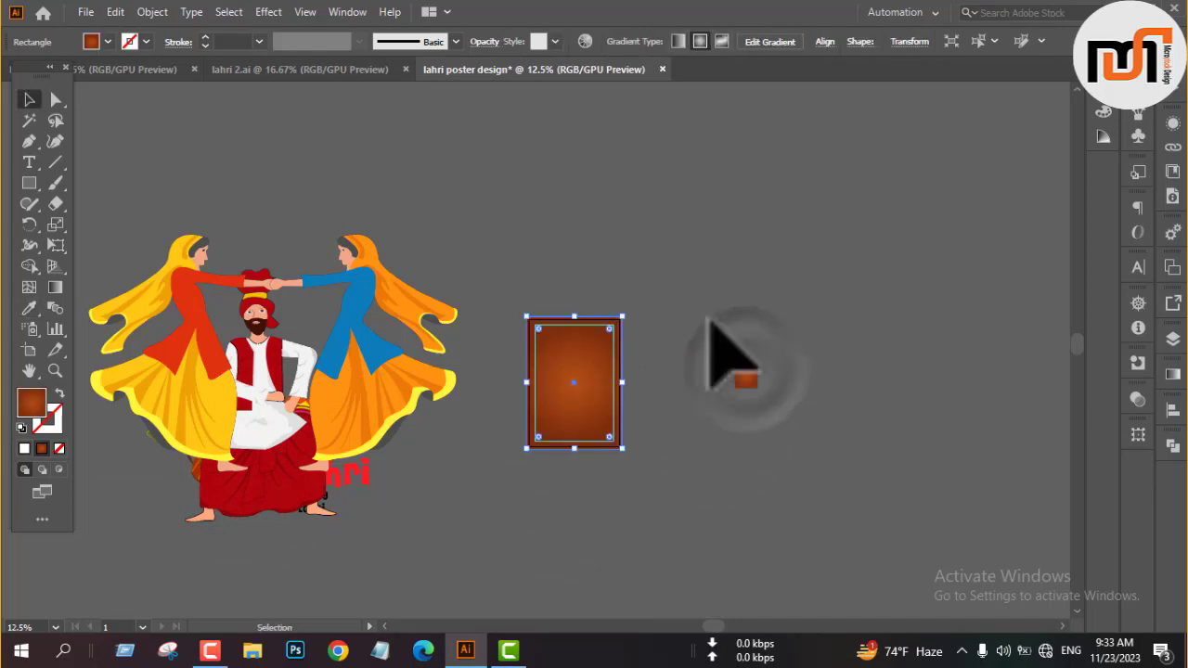
pyautogui.click(697, 309)
pyautogui.scroll(3, 649, 320)
pyautogui.scroll(-2, 691, 343)
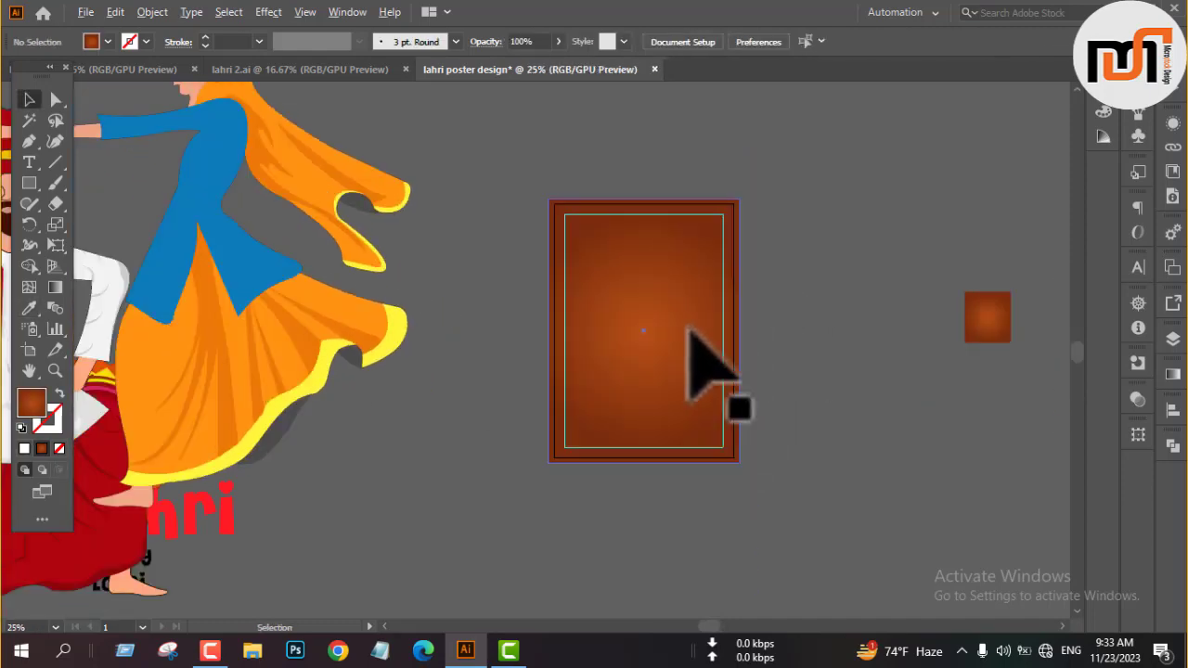
pyautogui.scroll(4, 678, 438)
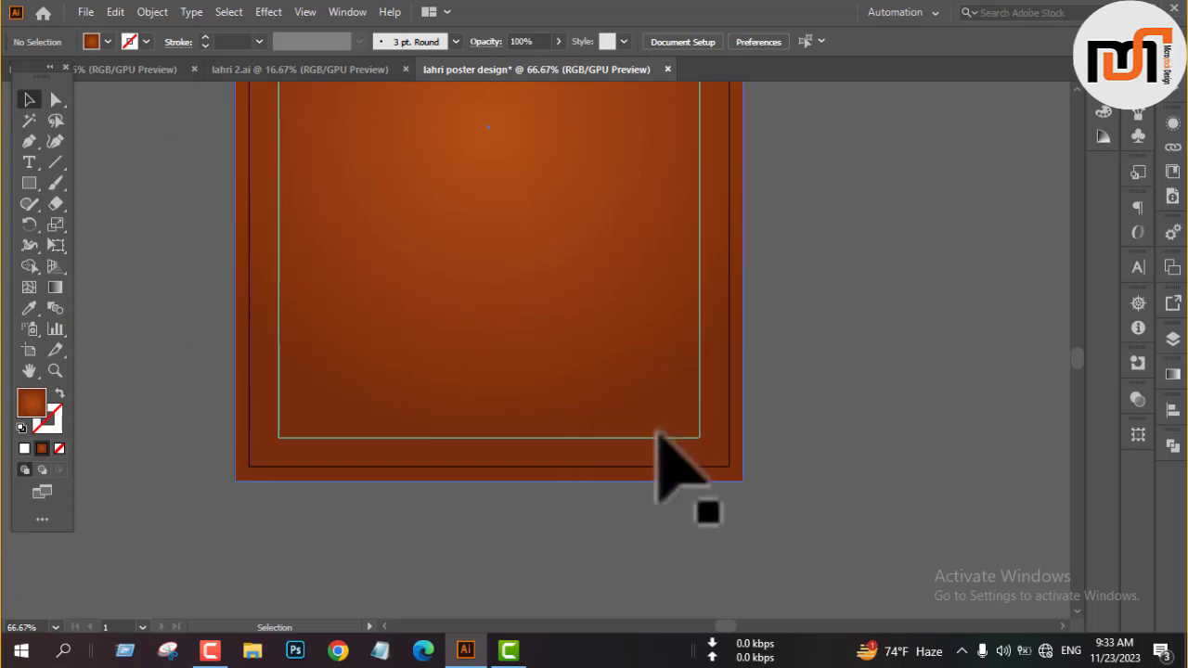
pyautogui.scroll(-2, 656, 432)
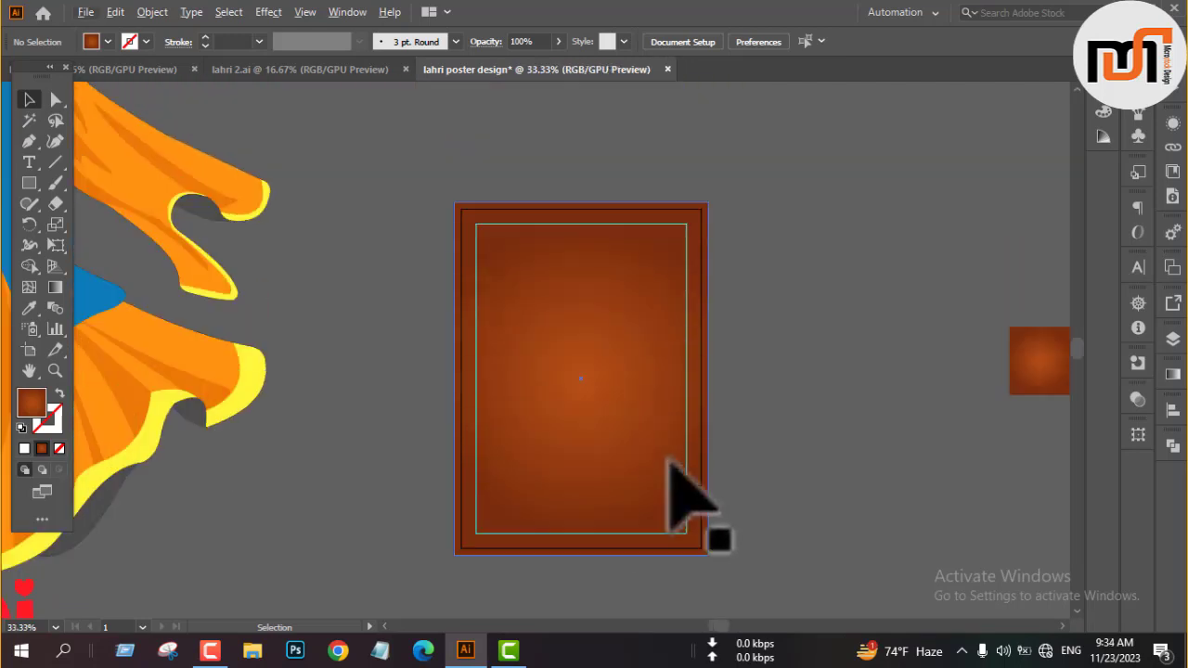
pyautogui.scroll(2, 681, 204)
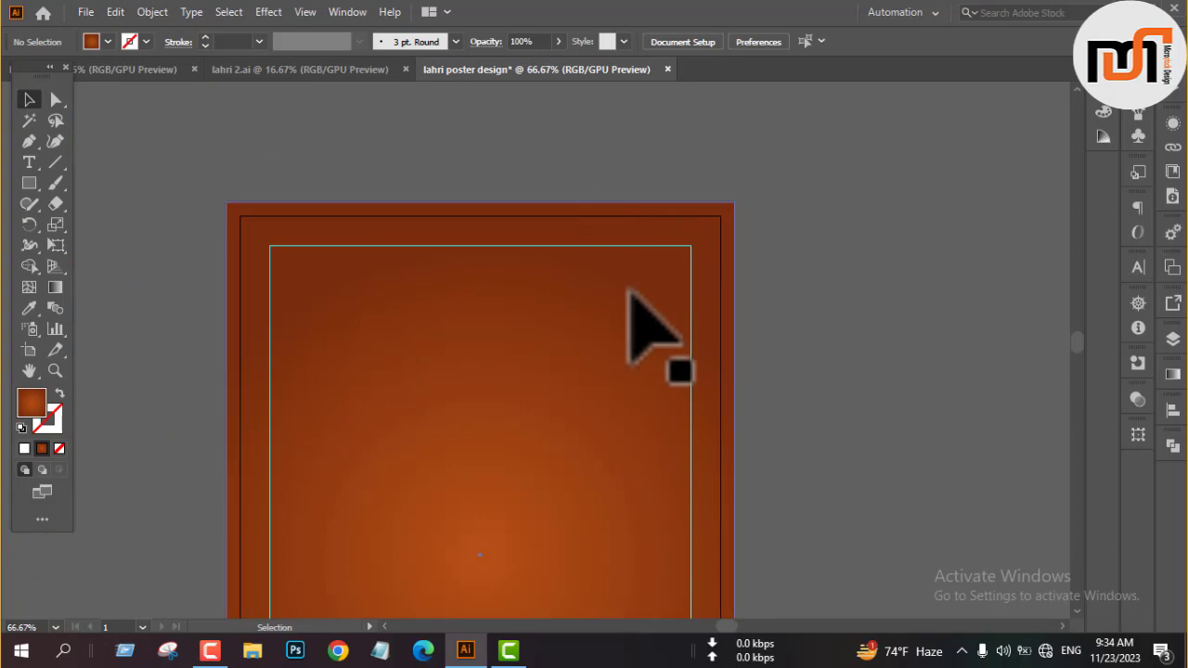
pyautogui.scroll(-2, 601, 259)
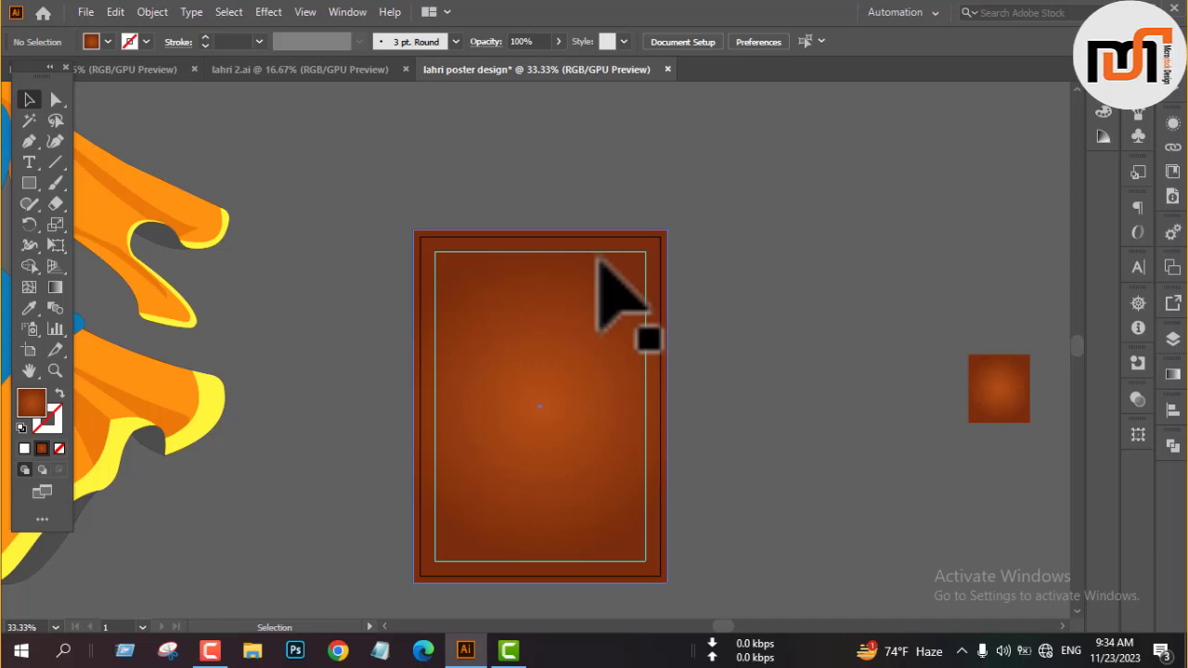
# Draw a wide gradient-filled rectangle across the top of the poster, extending past both sides of the background.
pyautogui.scroll(2, 608, 251)
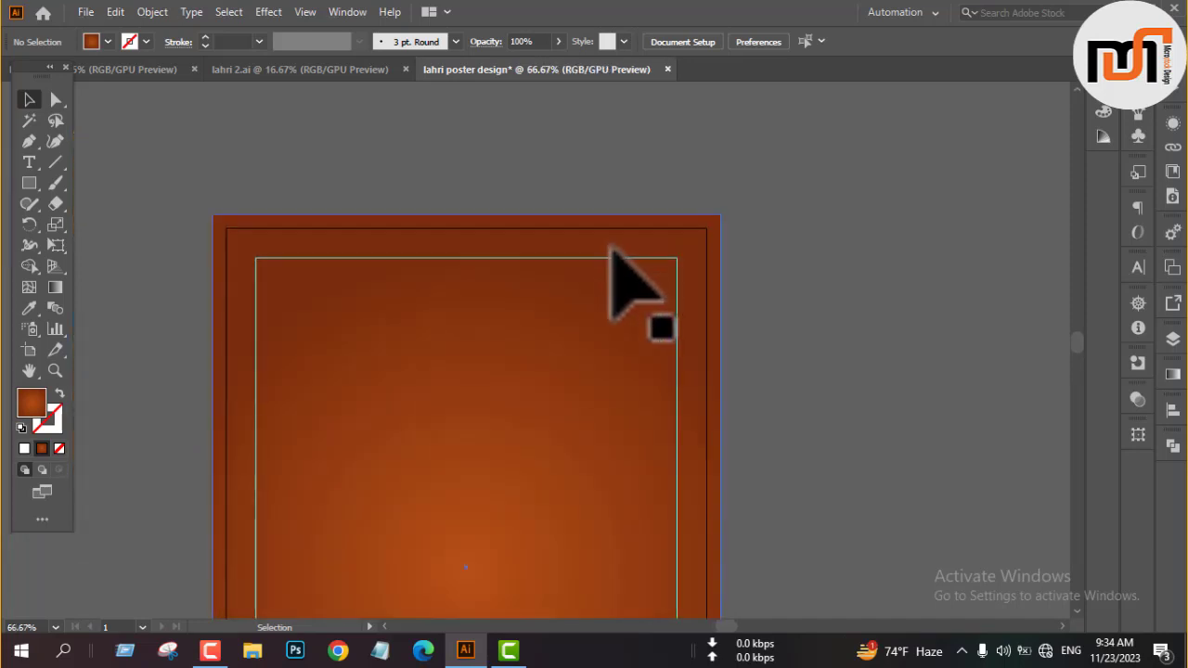
pyautogui.press('m')
pyautogui.moveTo(454, 300); pyautogui.dragTo(805, 306)
pyautogui.scroll(-3, 854, 267)
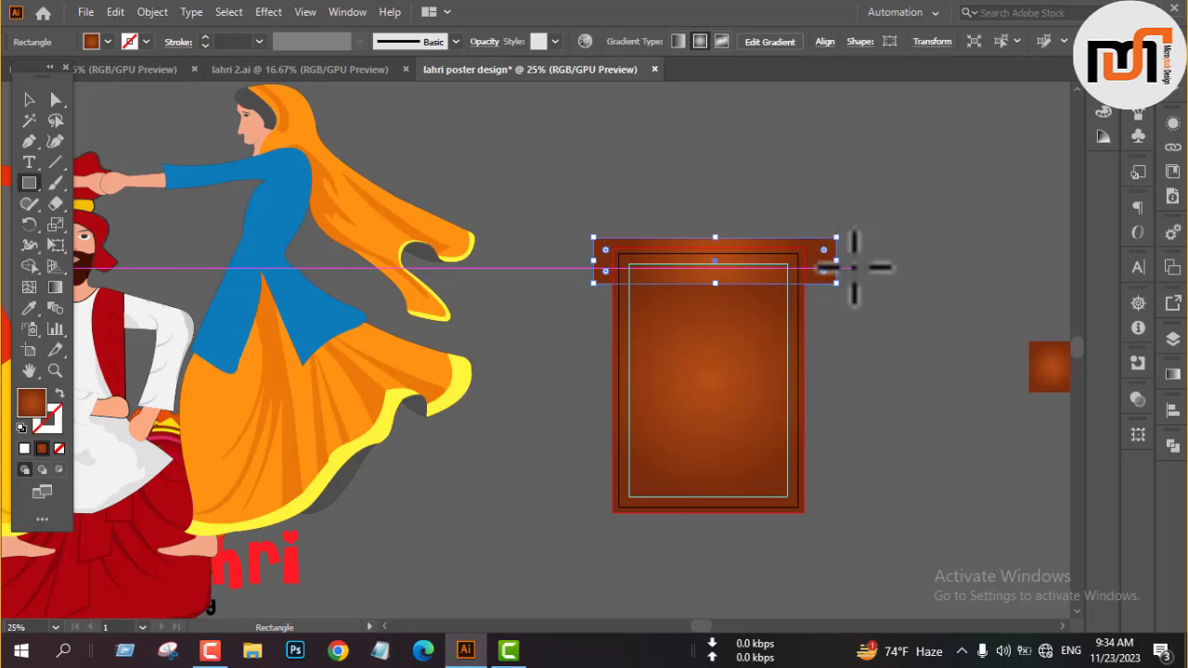
pyautogui.click(1167, 376)
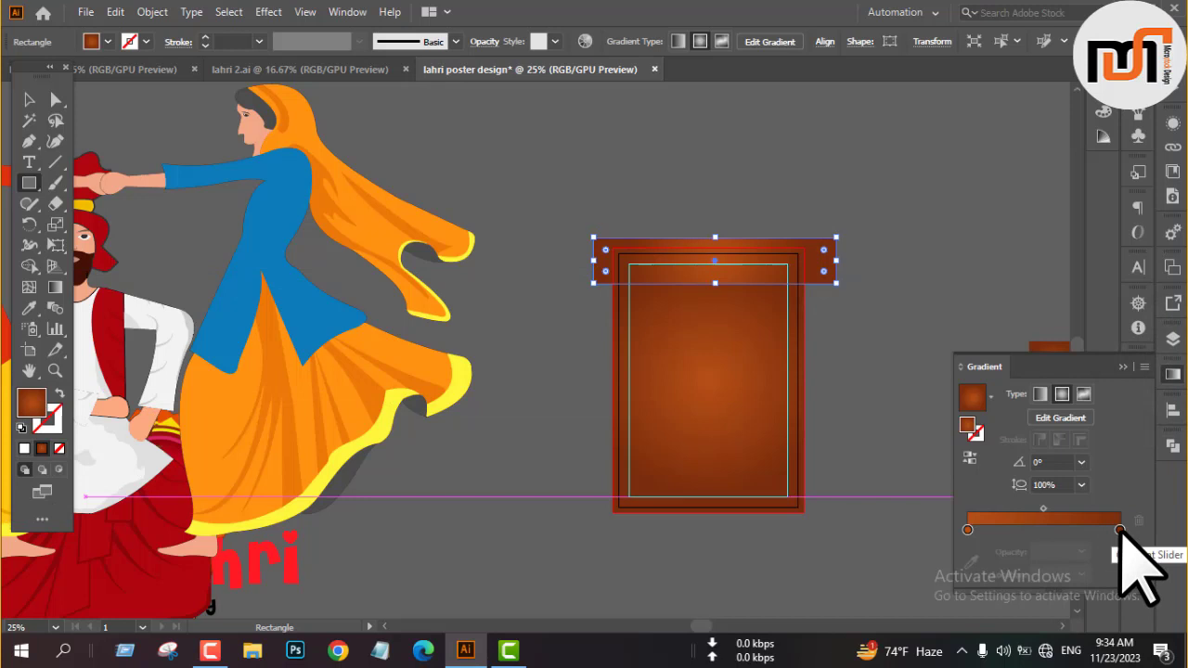
pyautogui.click(1122, 368)
# Round the rectangle's corners fully into a pill shape and move it above the artboard.
pyautogui.press('v')
pyautogui.moveTo(823, 271); pyautogui.dragTo(798, 185)
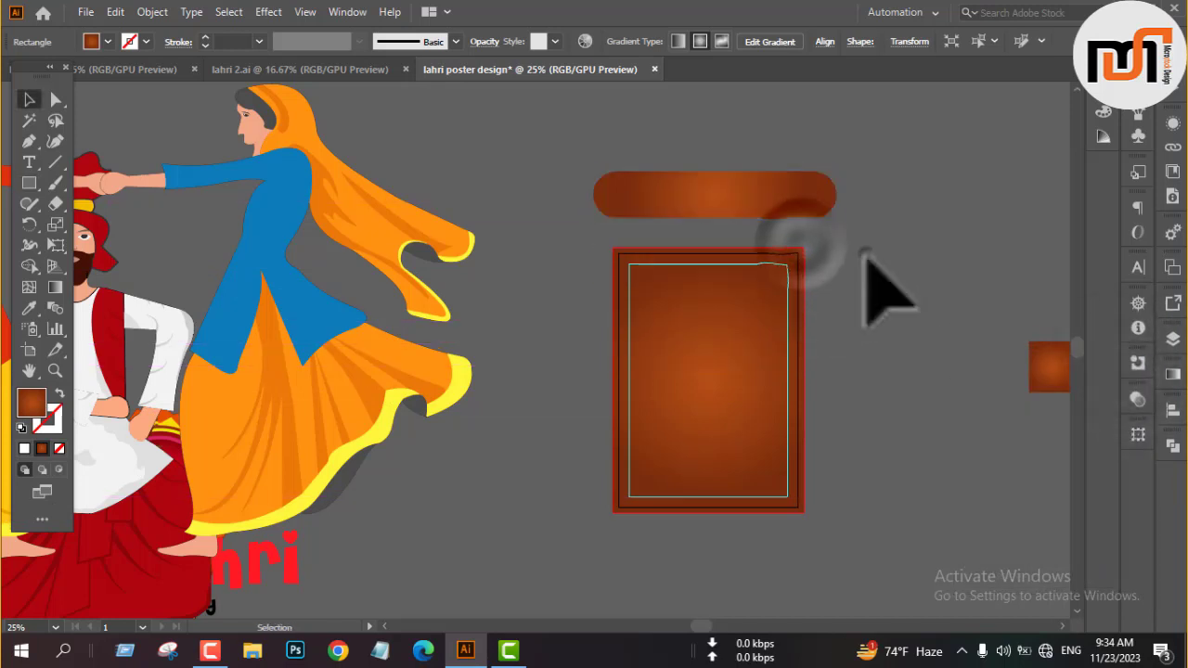
pyautogui.click(864, 258)
# Expand the gradient-filled pill shape above the artboard.
pyautogui.click(798, 190)
pyautogui.click(152, 11)
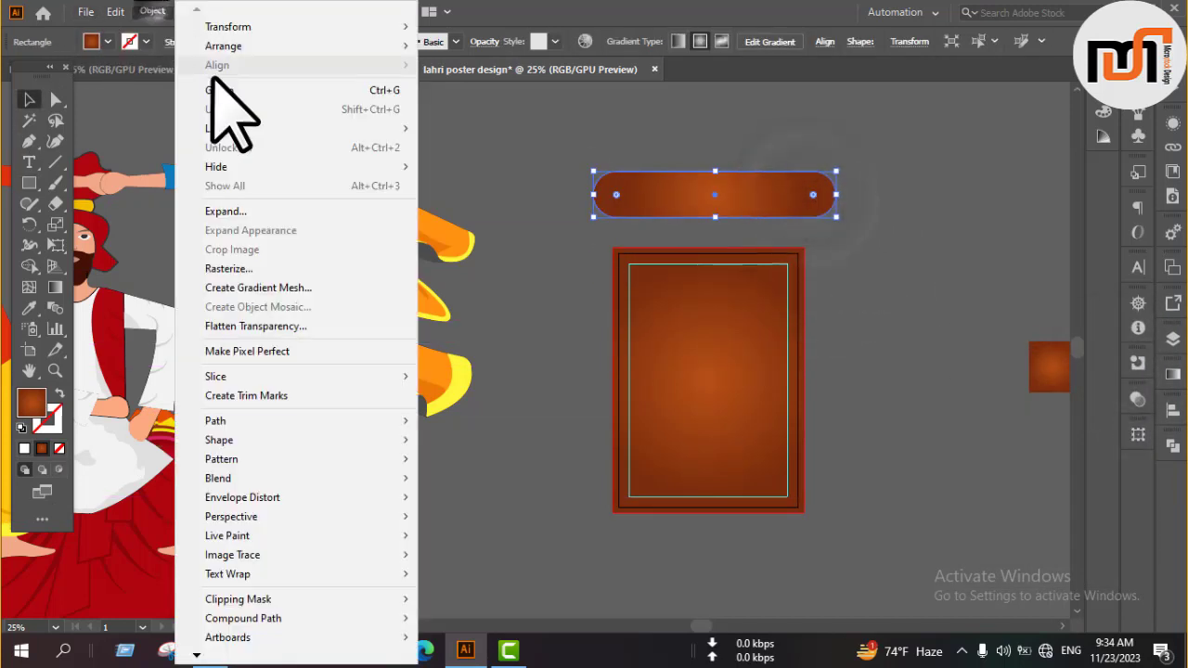
pyautogui.click(252, 210)
pyautogui.click(551, 426)
pyautogui.click(878, 236)
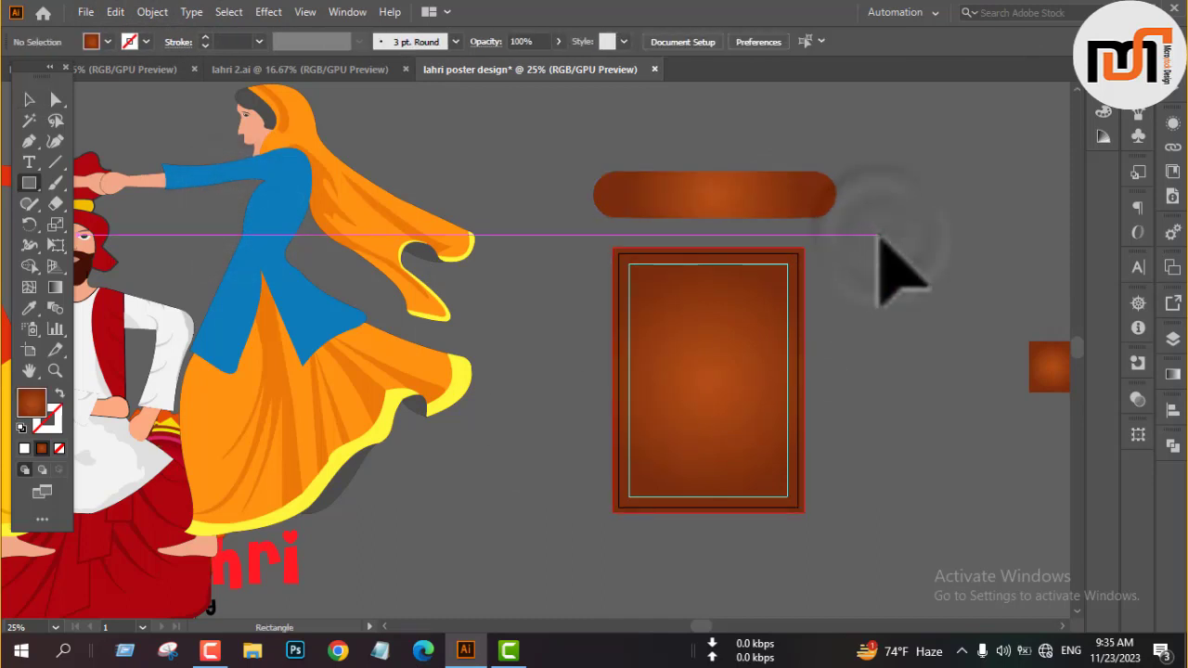
# Draw a thinner rectangle across the poster's top and fill it with the dark brown sampled from the end of the pill shape.
pyautogui.moveTo(573, 252); pyautogui.dragTo(803, 279)
pyautogui.press('v')
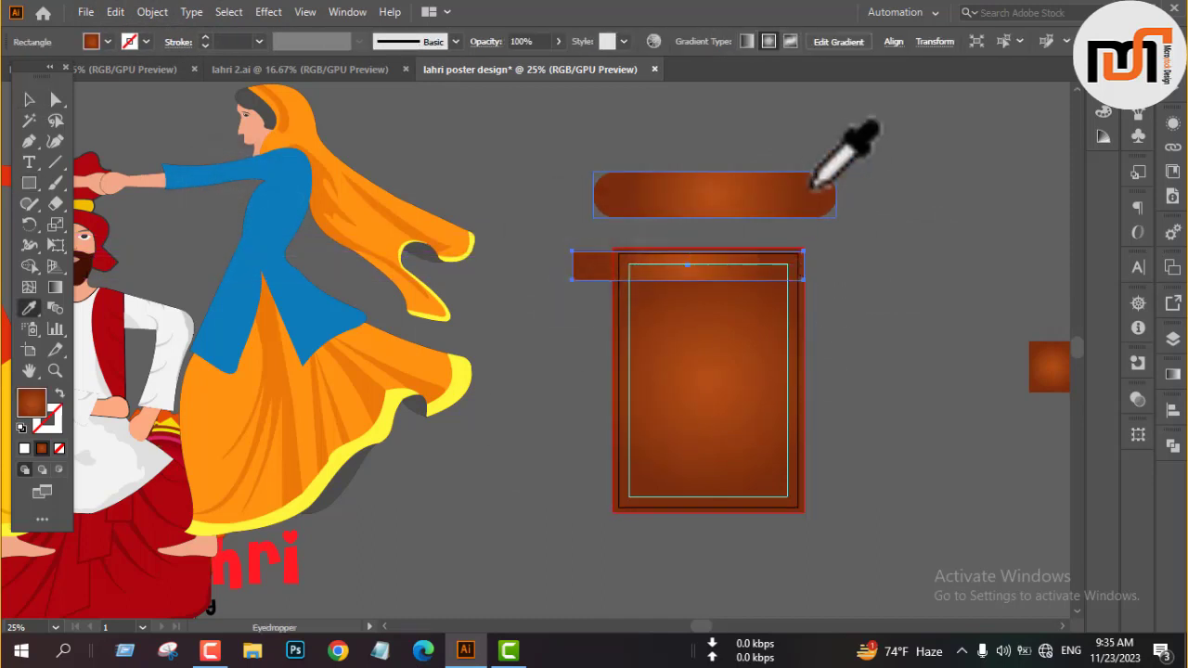
pyautogui.click(867, 212)
# Center the brown rectangle horizontally on the artboard and extend its upper edge to the top of the bleed.
pyautogui.scroll(4, 825, 212)
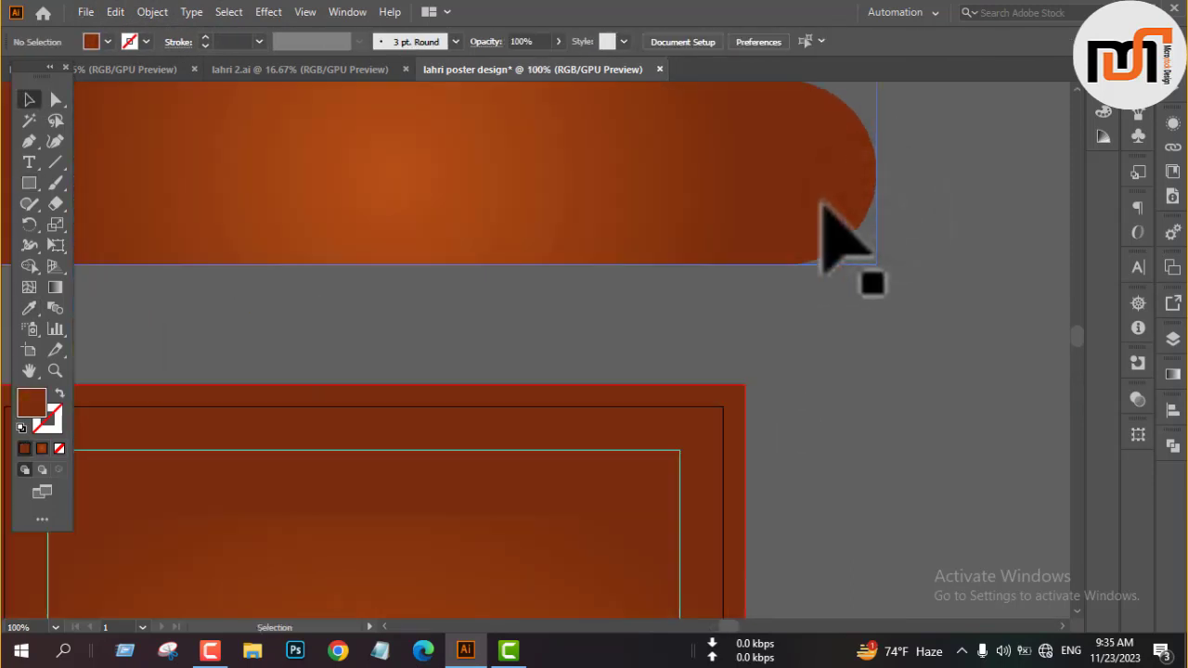
pyautogui.scroll(-5, 854, 213)
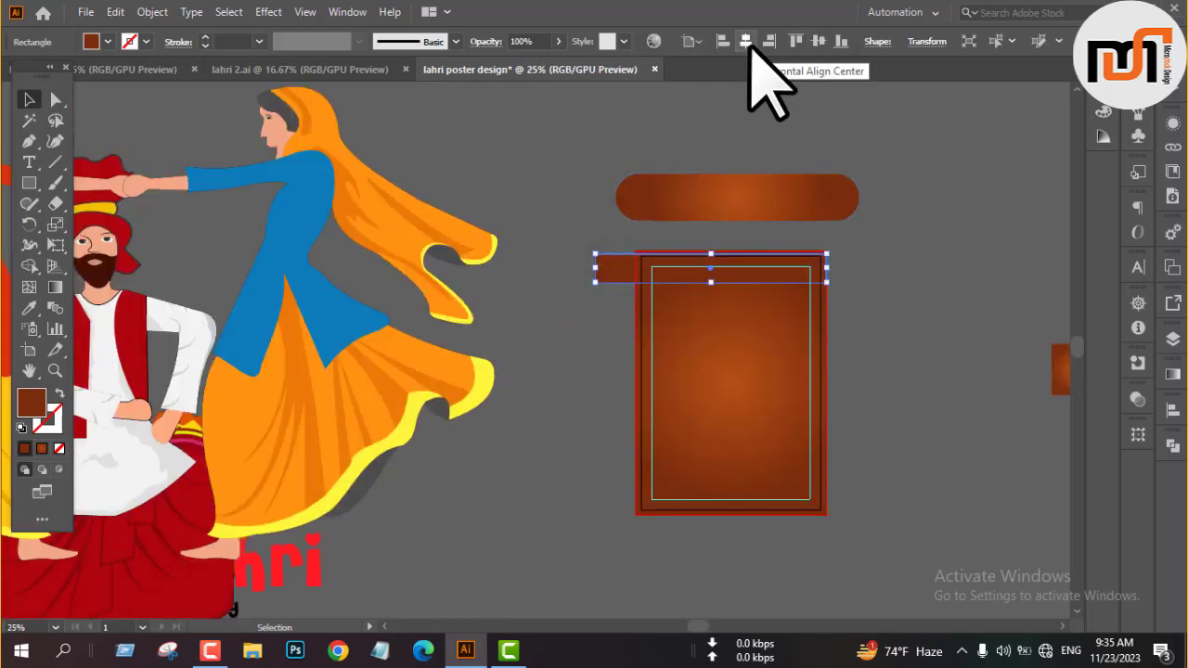
pyautogui.scroll(3, 788, 278)
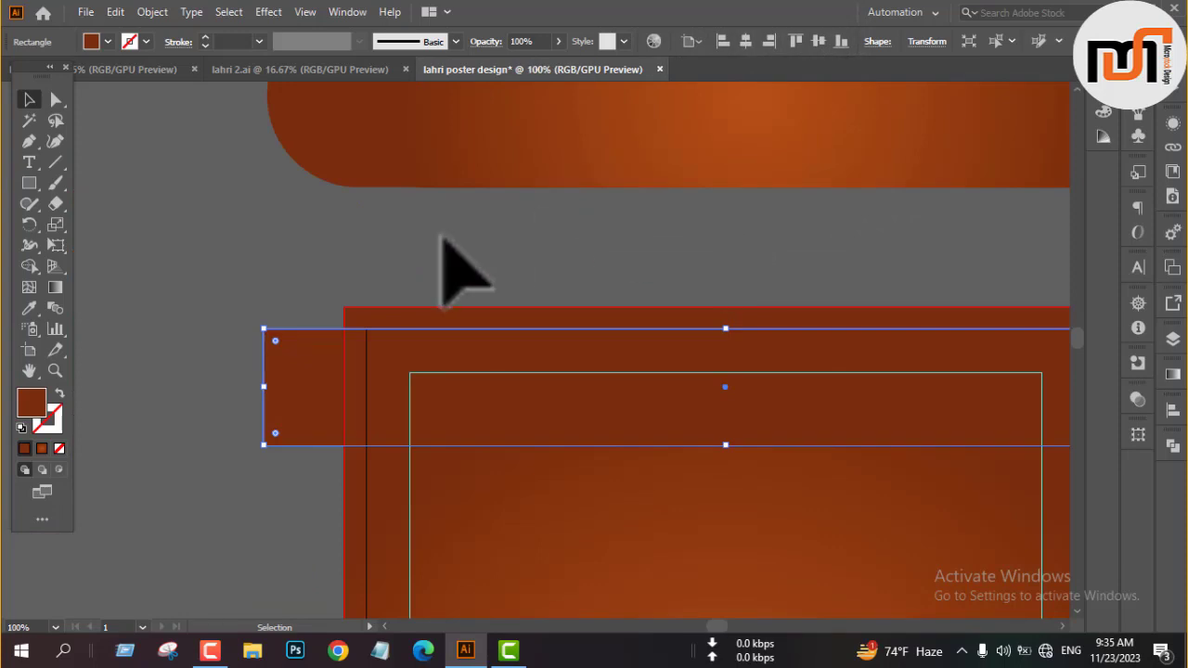
pyautogui.scroll(-1, 455, 269)
pyautogui.moveTo(626, 294); pyautogui.dragTo(624, 278)
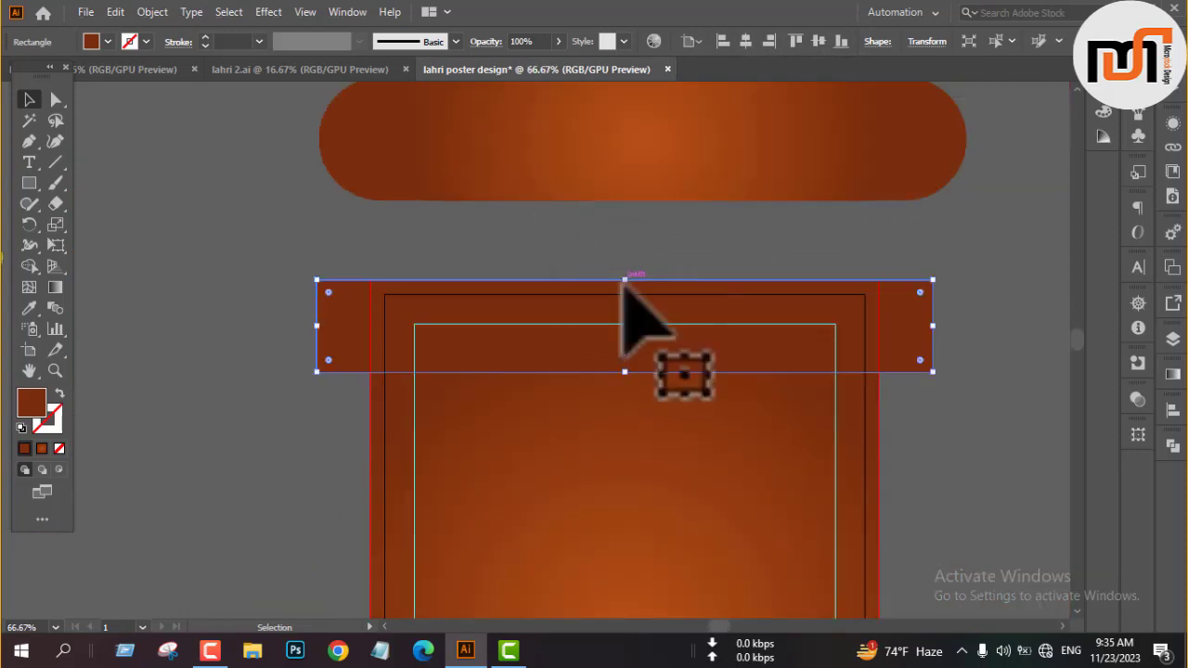
pyautogui.scroll(-3, 598, 279)
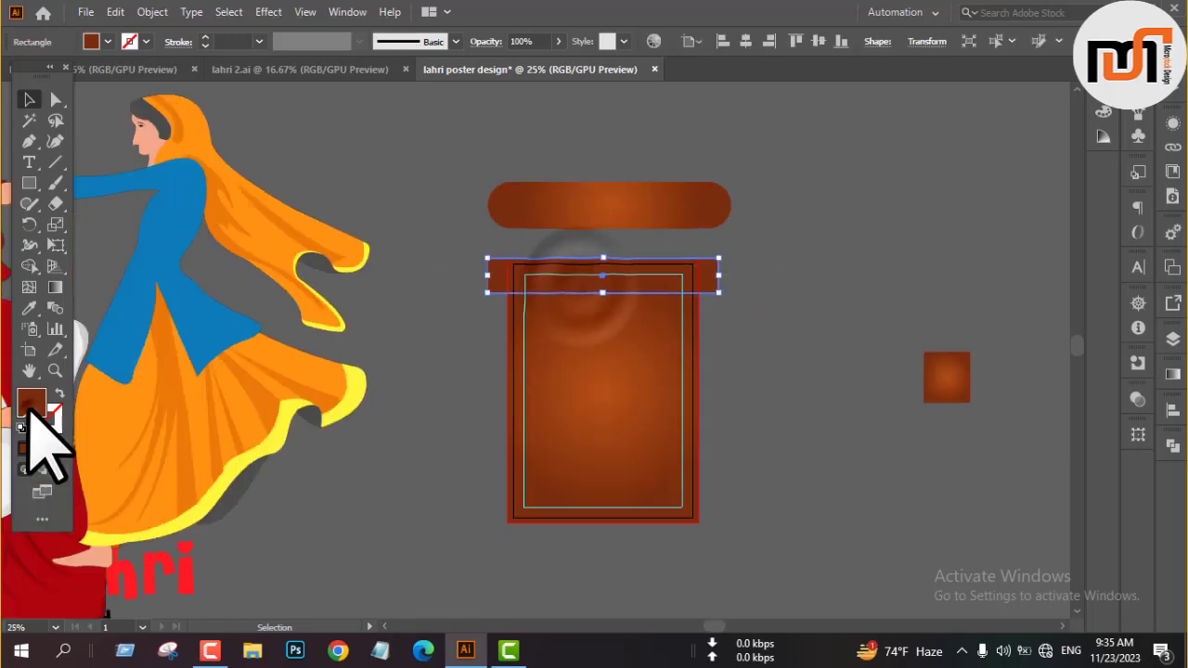
# Change the top rectangle's fill to a bright orange-red.
pyautogui.doubleClick(31, 405)
pyautogui.click(581, 341)
pyautogui.click(581, 218)
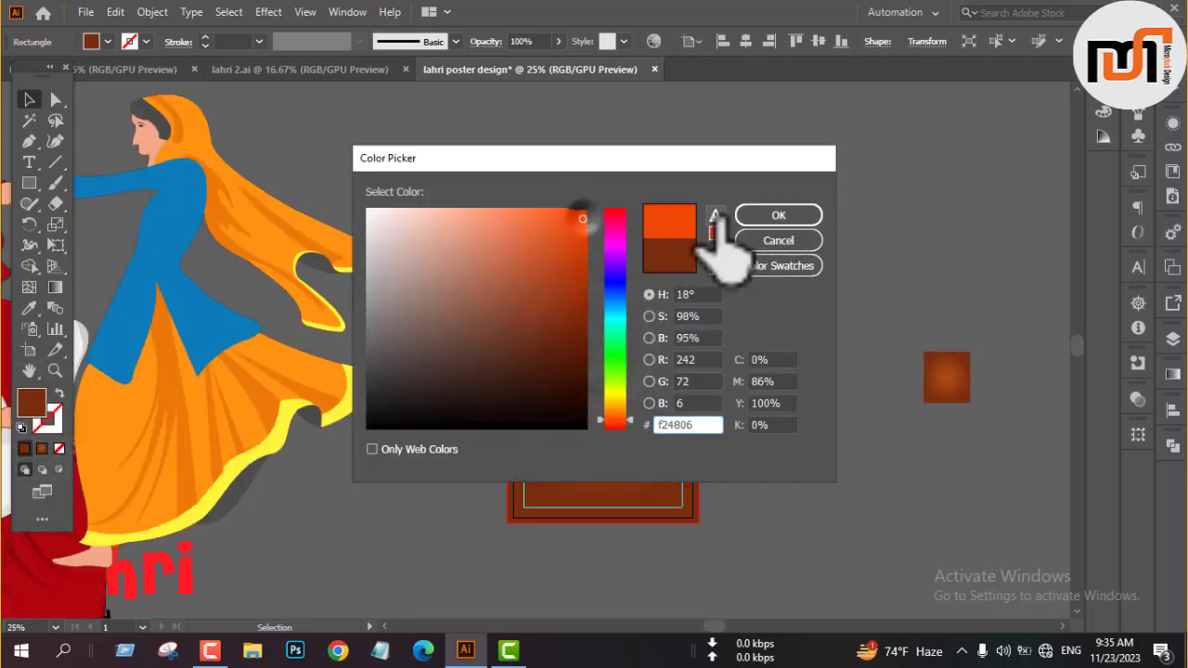
pyautogui.click(579, 245)
pyautogui.click(779, 215)
pyautogui.click(796, 274)
# Reduce the orange rectangle's height slightly by raising its lower edge.
pyautogui.scroll(2, 580, 292)
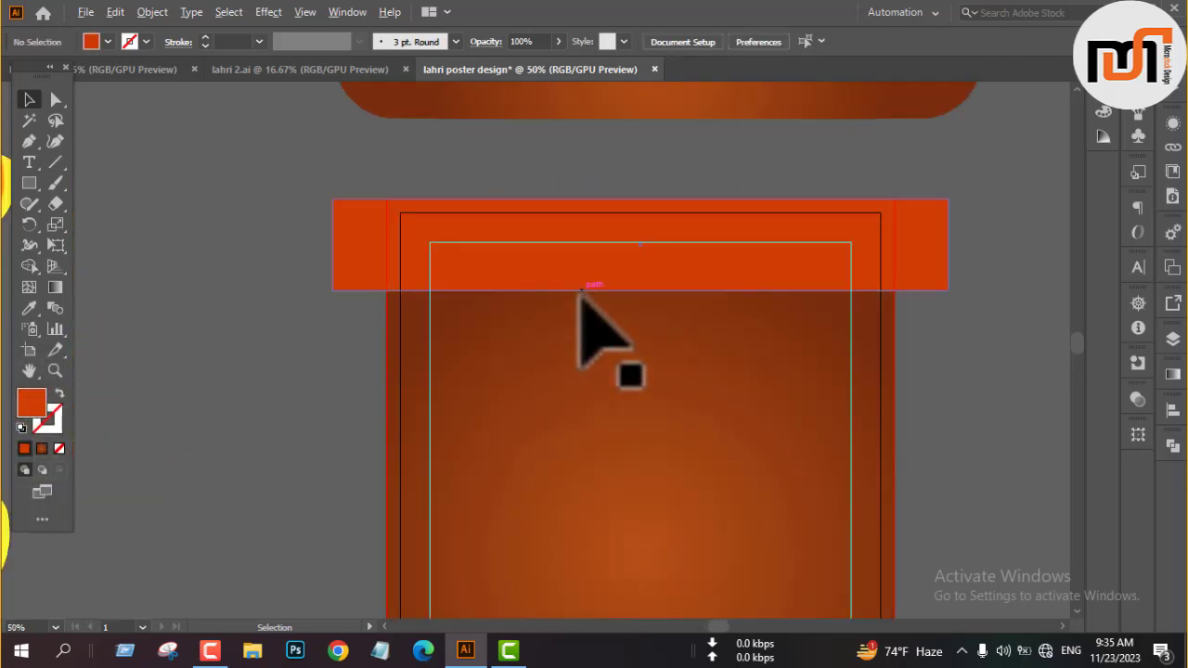
pyautogui.click(579, 291)
pyautogui.moveTo(647, 291); pyautogui.dragTo(647, 269)
# Add an anchor point at the middle of the orange rectangle's lower edge and curve it into an S-shaped wave.
pyautogui.press('+')
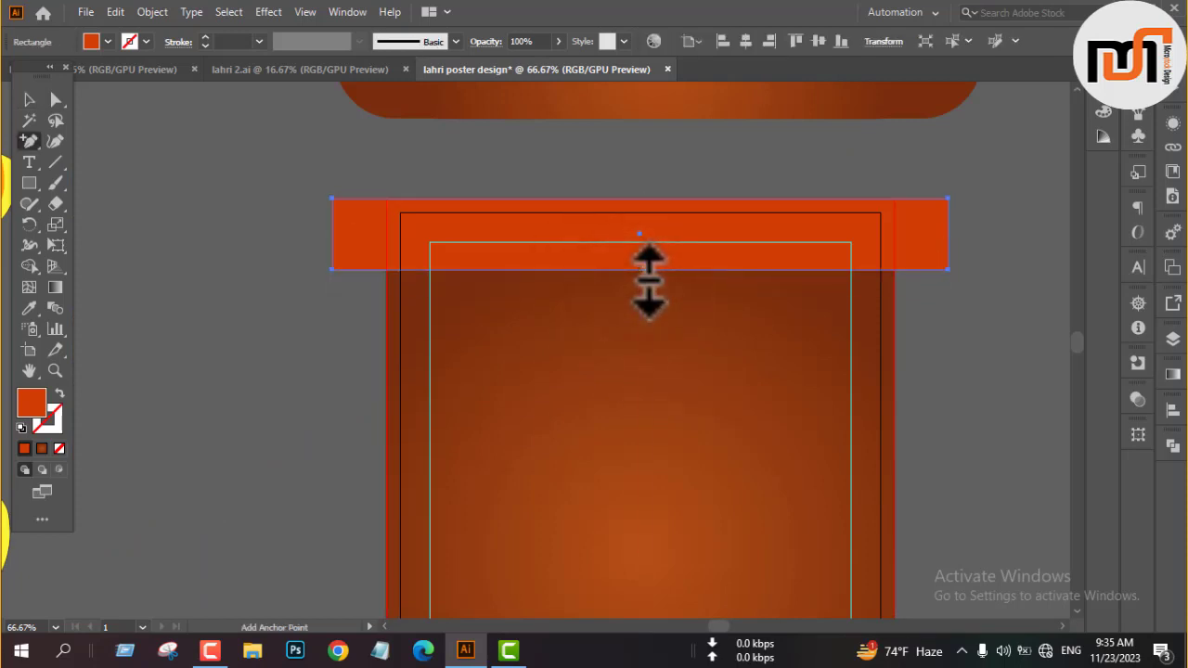
pyautogui.click(637, 268)
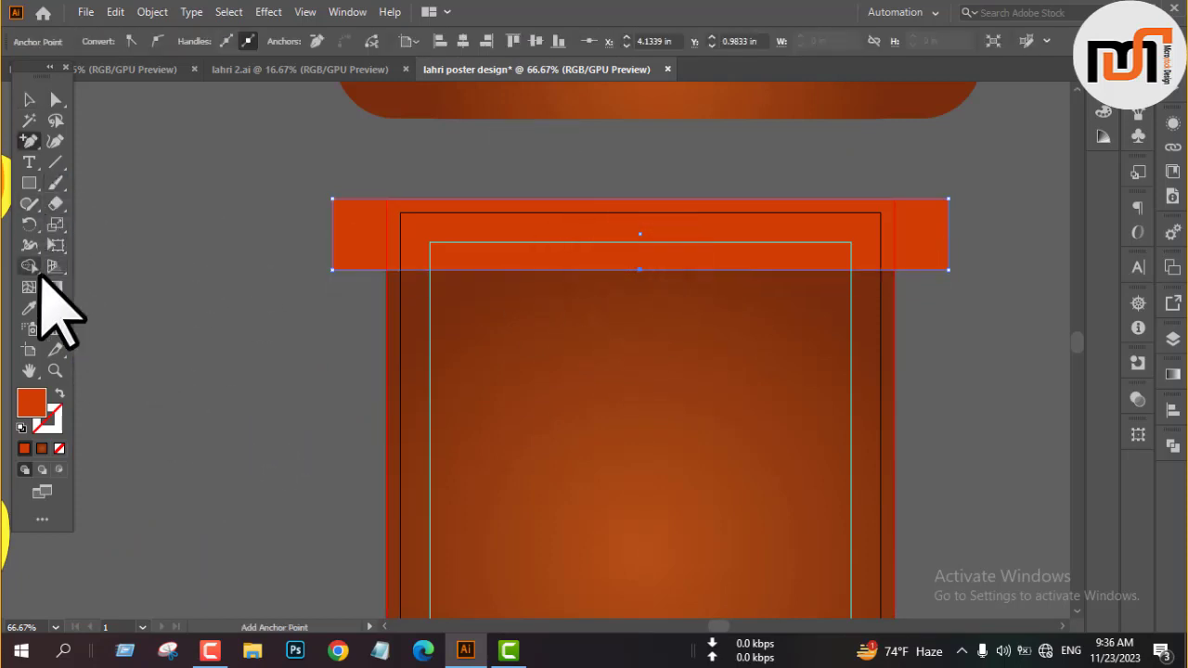
pyautogui.hotkey('shift', 'c')
pyautogui.moveTo(640, 269); pyautogui.dragTo(473, 328)
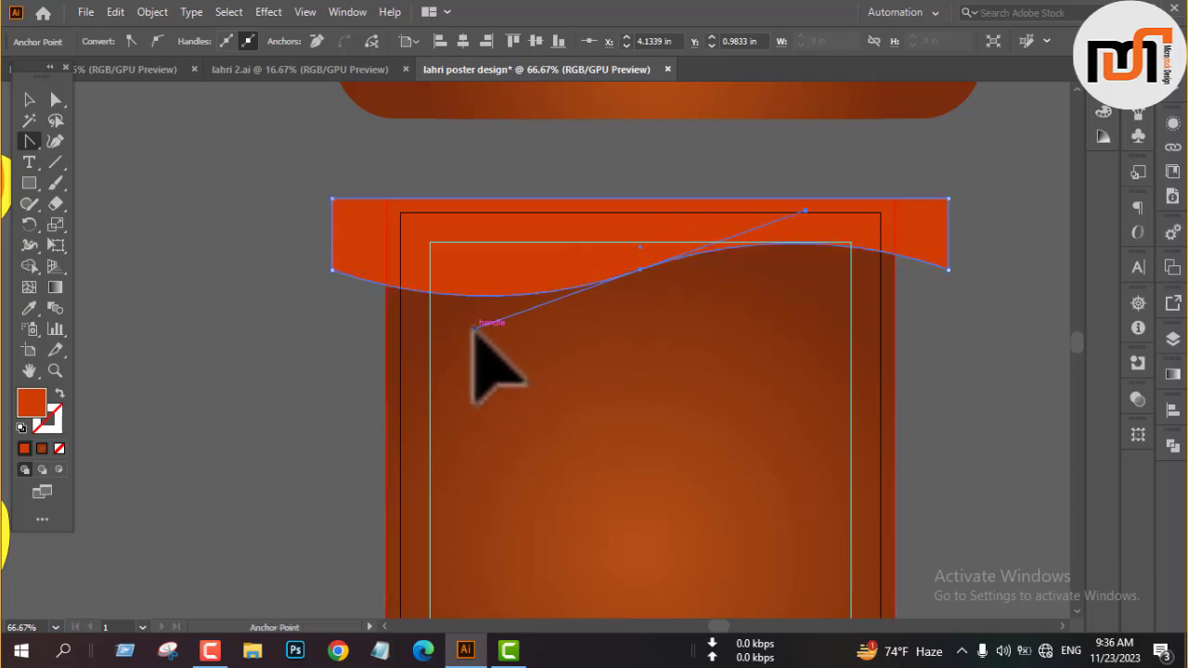
pyautogui.press('v')
pyautogui.click(971, 345)
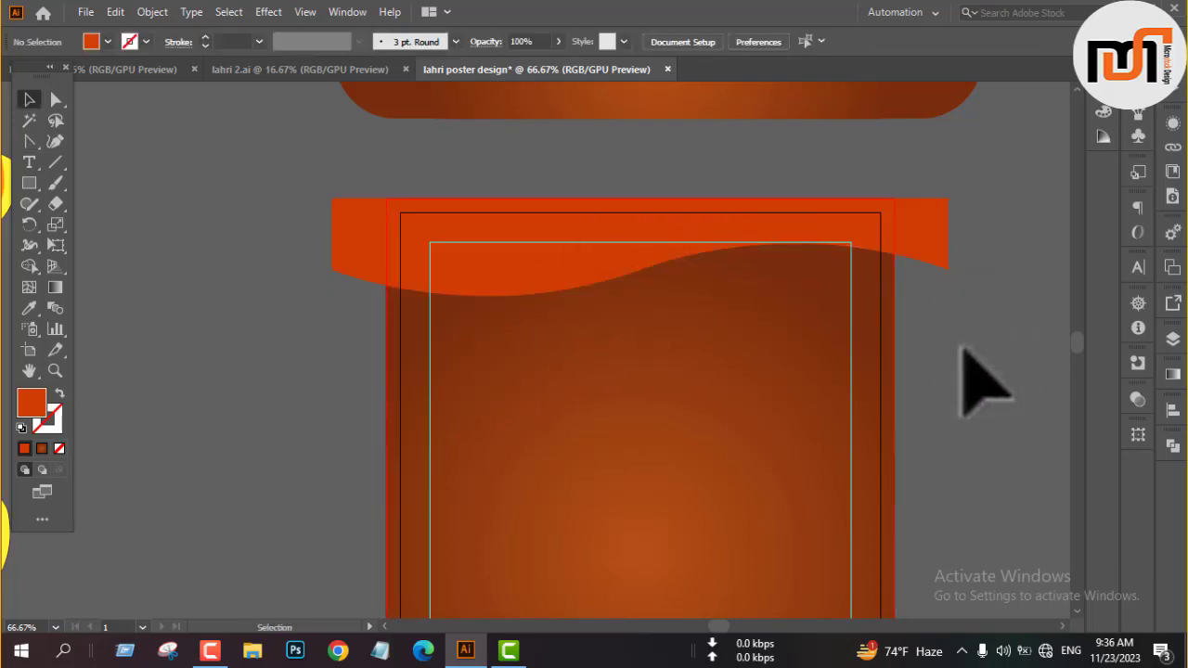
# Trim the orange wave's ends beyond both sides of the background rectangle with the Shape Builder.
pyautogui.moveTo(772, 167); pyautogui.dragTo(795, 247)
pyautogui.click(28, 266)
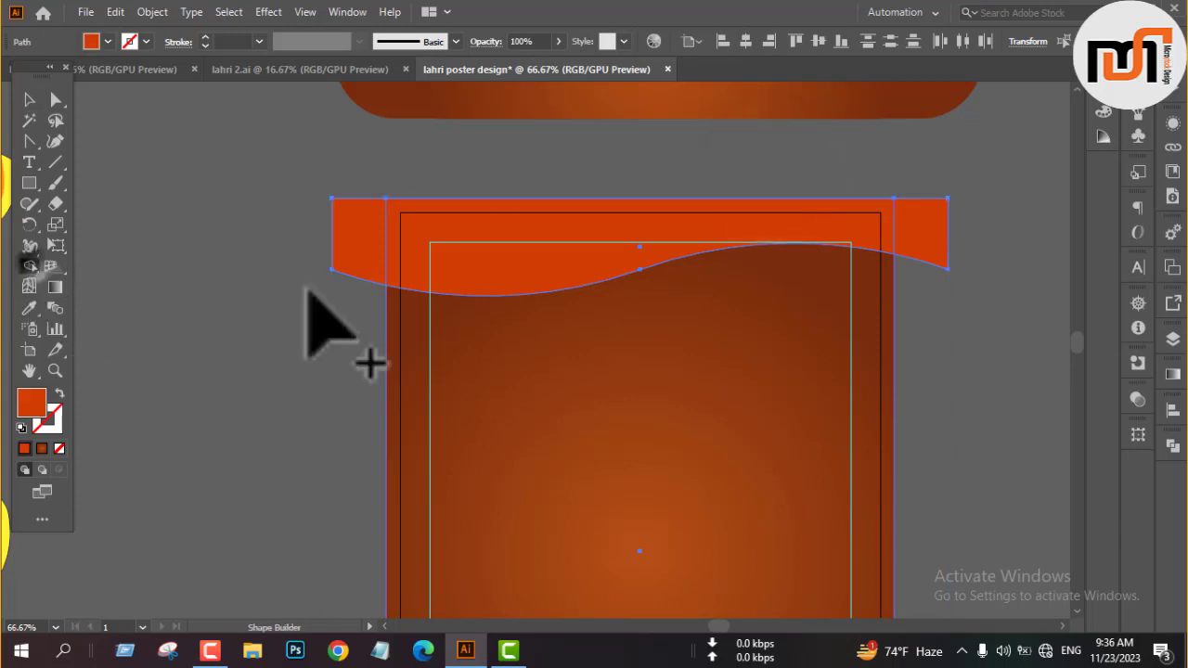
pyautogui.keyDown('alt'); pyautogui.click(359, 250); pyautogui.keyUp('alt')
pyautogui.keyDown('alt'); pyautogui.click(922, 245); pyautogui.keyUp('alt')
pyautogui.press('v')
pyautogui.click(940, 243)
pyautogui.scroll(-2, 447, 228)
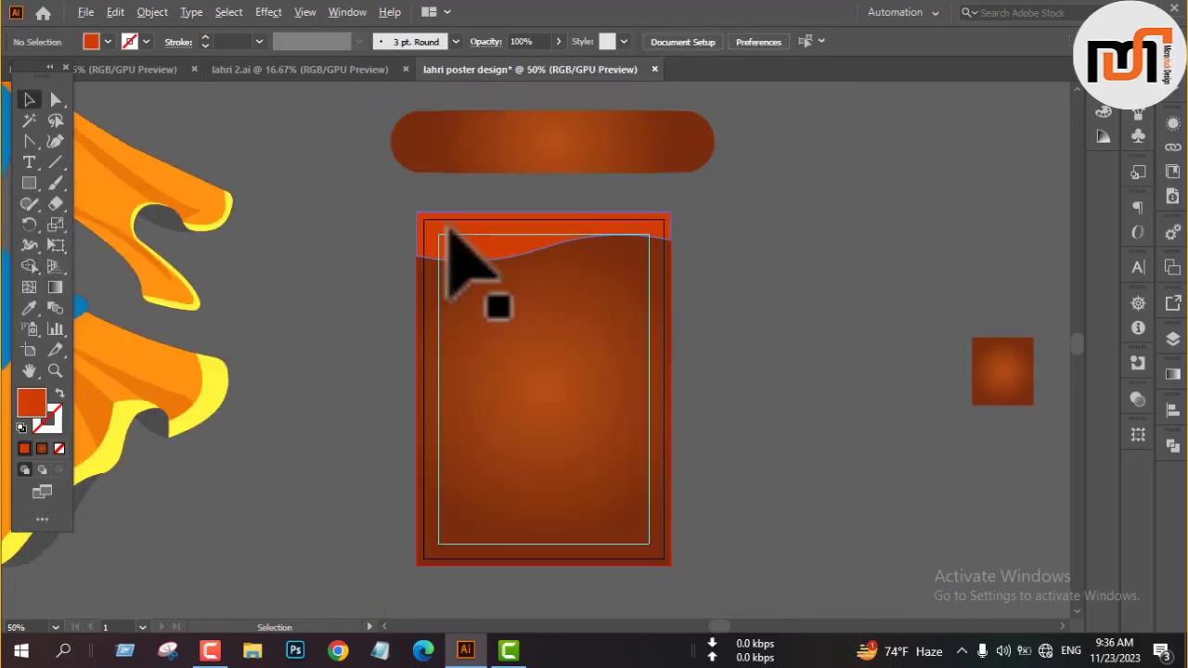
# Duplicate the orange wave in place and stretch the rear copy slightly downward so it extends below the front one.
pyautogui.click(456, 247)
pyautogui.scroll(3, 456, 247)
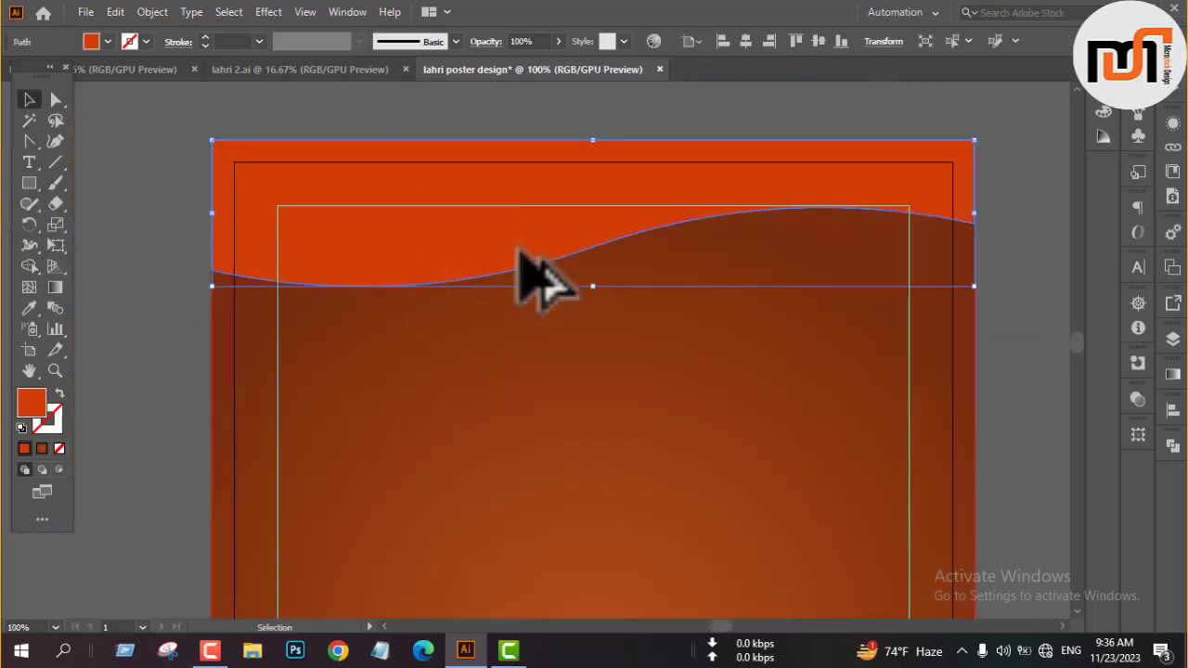
pyautogui.moveTo(593, 285); pyautogui.dragTo(592, 305)
pyautogui.scroll(-2, 592, 304)
pyautogui.click(918, 232)
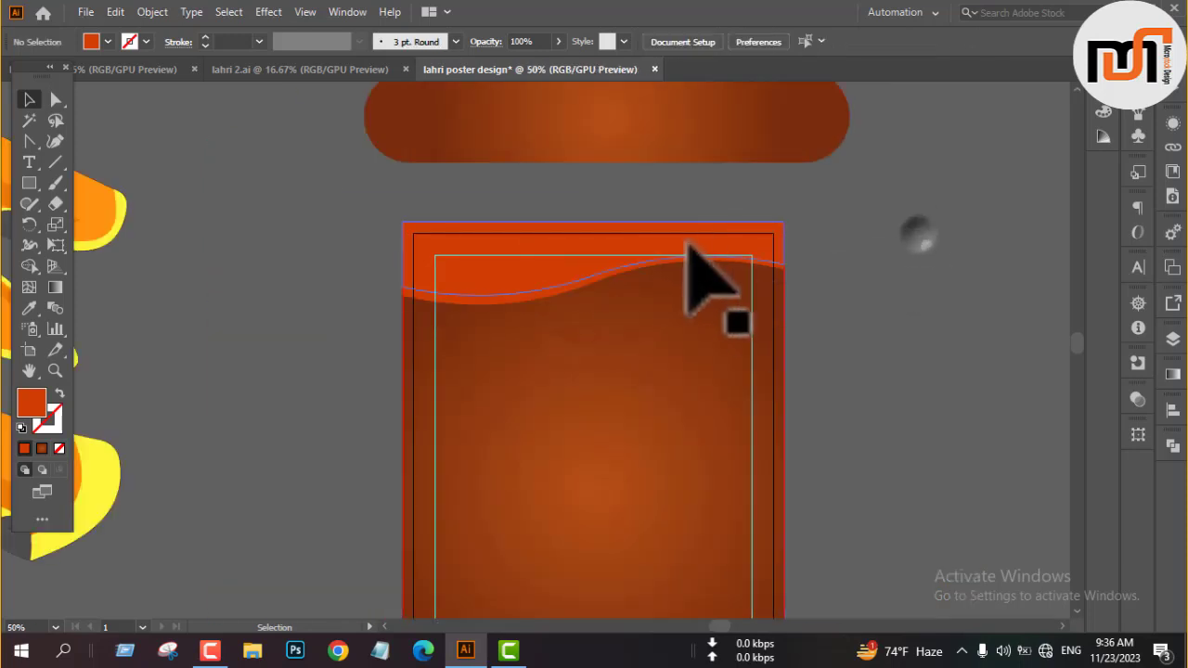
# Fill the front wave with the dark brown sampled from the pill shape above the artboard.
pyautogui.click(686, 246)
pyautogui.press('i')
pyautogui.click(769, 120)
pyautogui.press('v')
pyautogui.click(892, 249)
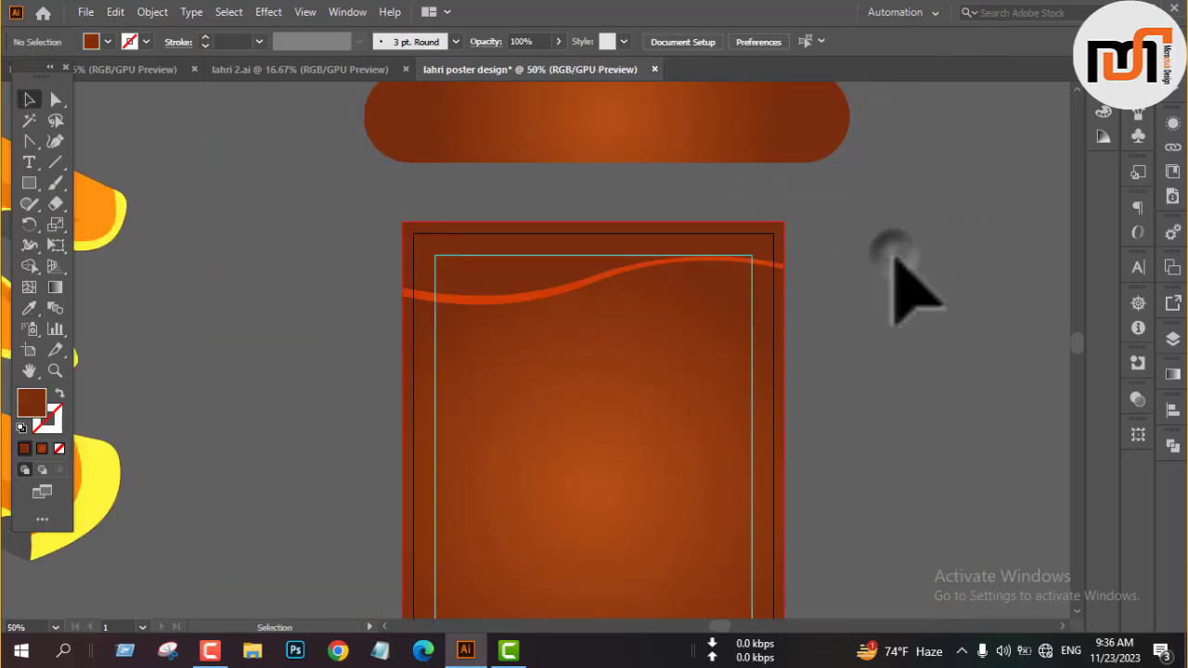
# Apply the background's brown gradient to the front wave and change the gradient type to linear.
pyautogui.scroll(-1, 839, 269)
pyautogui.click(501, 246)
pyautogui.press('i')
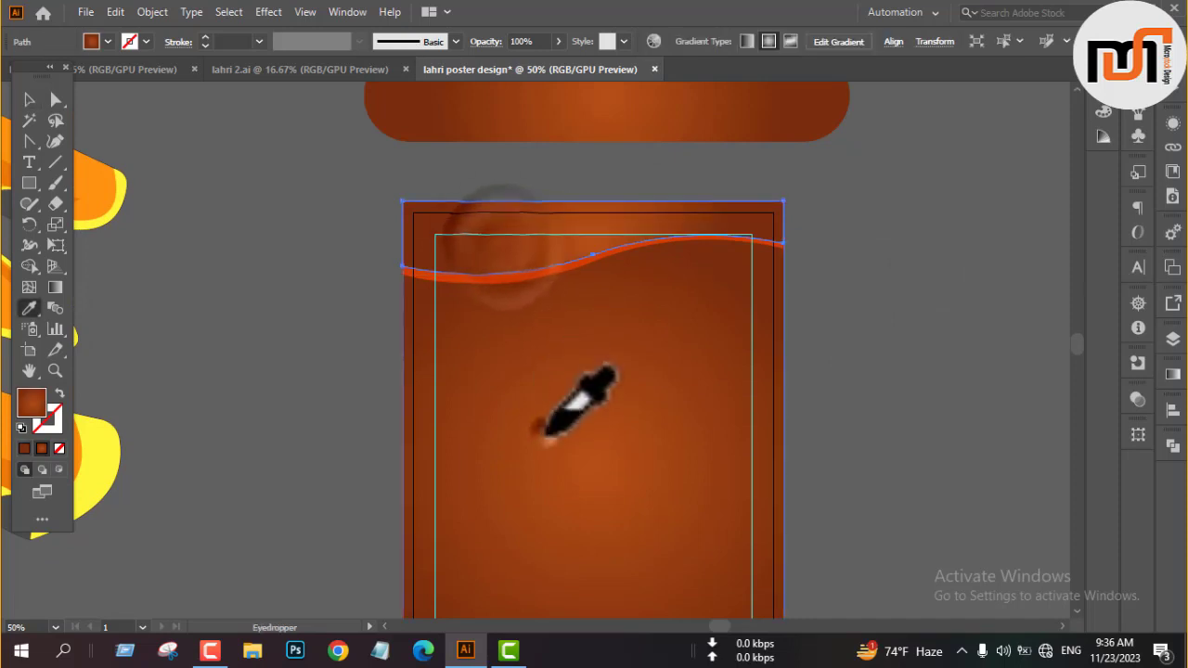
pyautogui.click(546, 408)
pyautogui.press('v')
pyautogui.click(1172, 374)
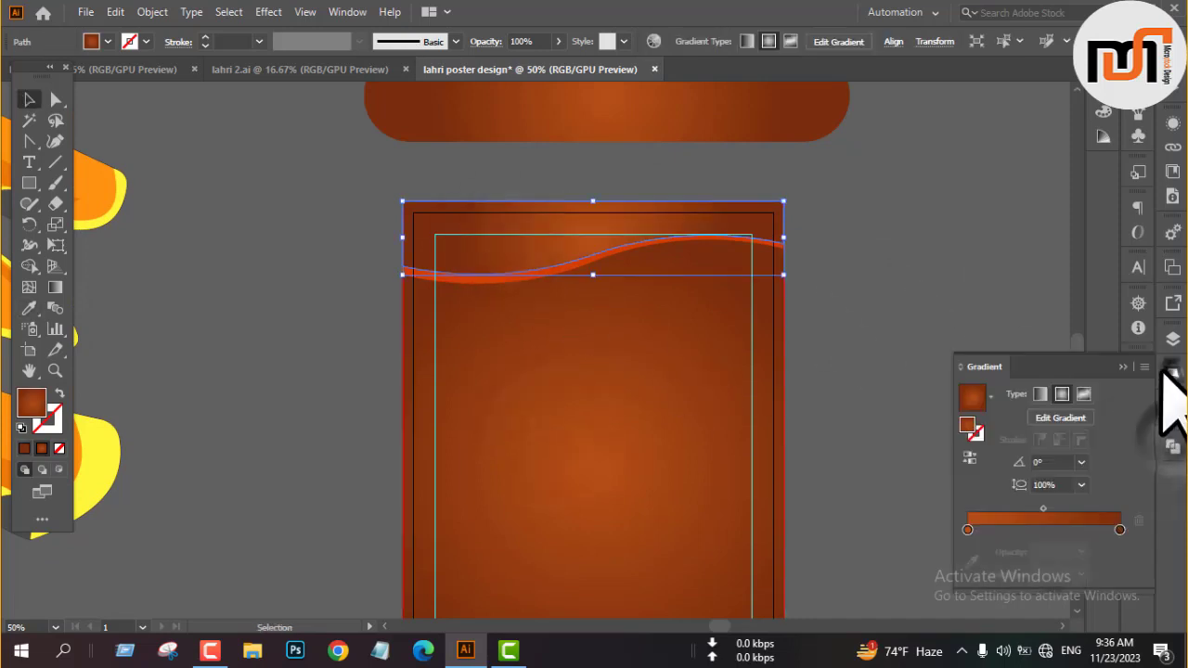
pyautogui.click(1040, 393)
# Shift the front wave's horizontal linear gradient to the right so its lighter brown covers more of the shape.
pyautogui.scroll(1, 648, 213)
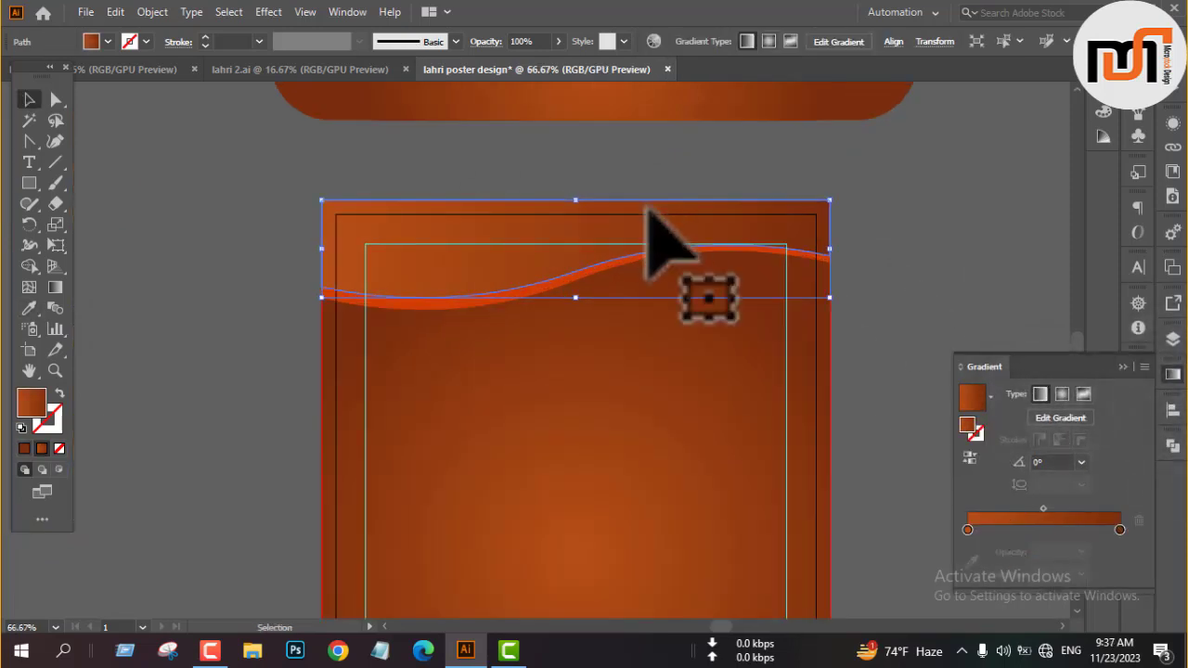
pyautogui.press('g')
pyautogui.moveTo(582, 245); pyautogui.dragTo(677, 245)
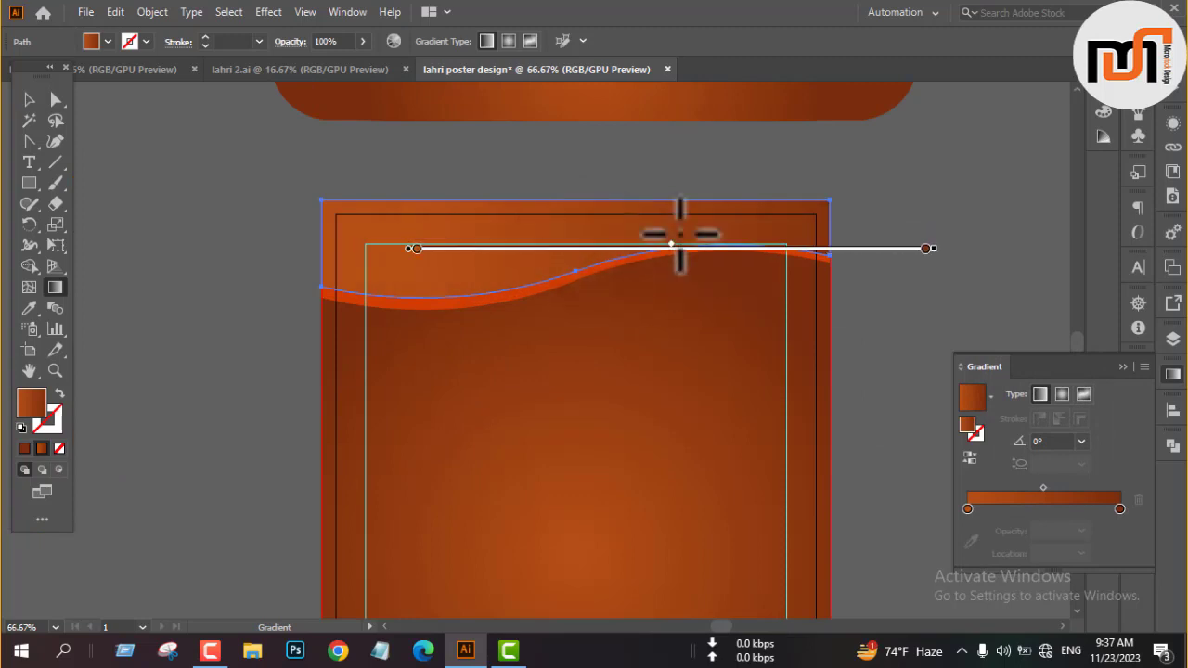
pyautogui.press('v')
pyautogui.click(729, 191)
pyautogui.scroll(-2, 650, 198)
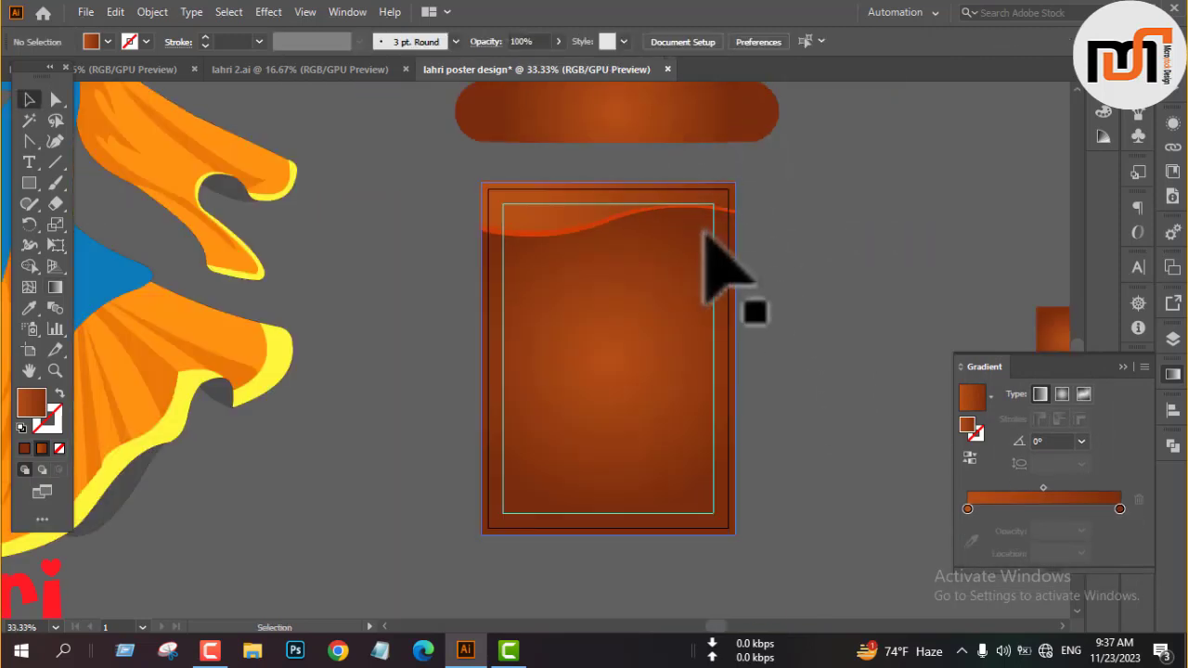
# Create a copy of the poster's two top wave shapes, reflected across the horizontal axis.
pyautogui.scroll(2, 556, 246)
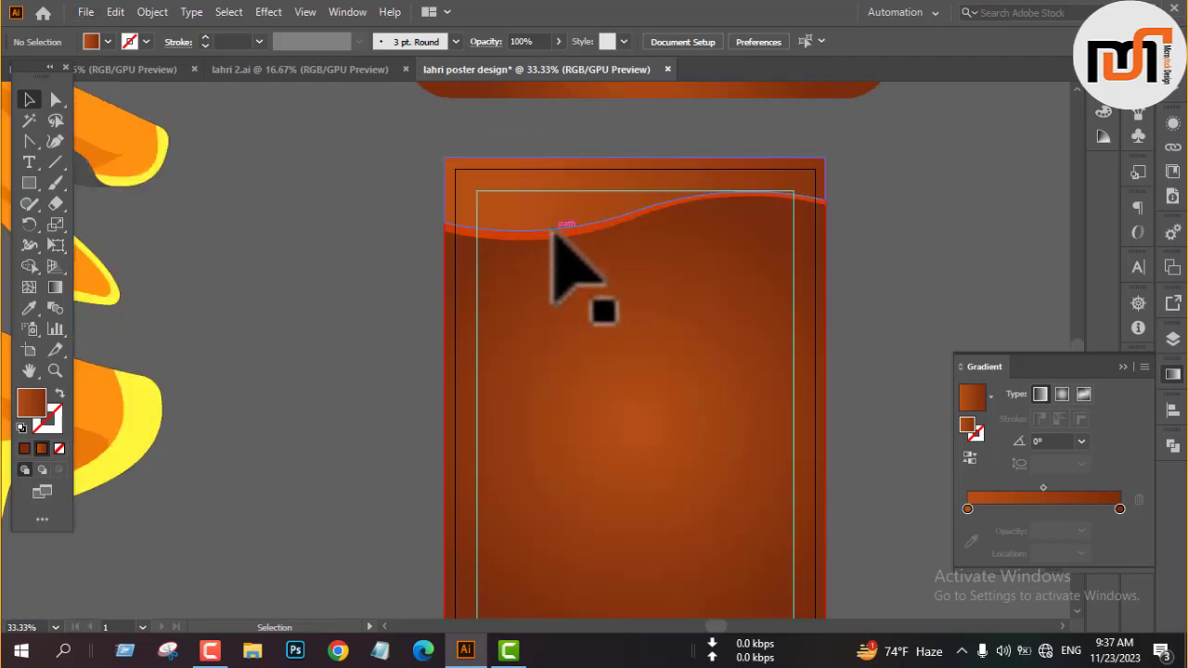
pyautogui.scroll(-2, 785, 287)
pyautogui.scroll(3, 589, 239)
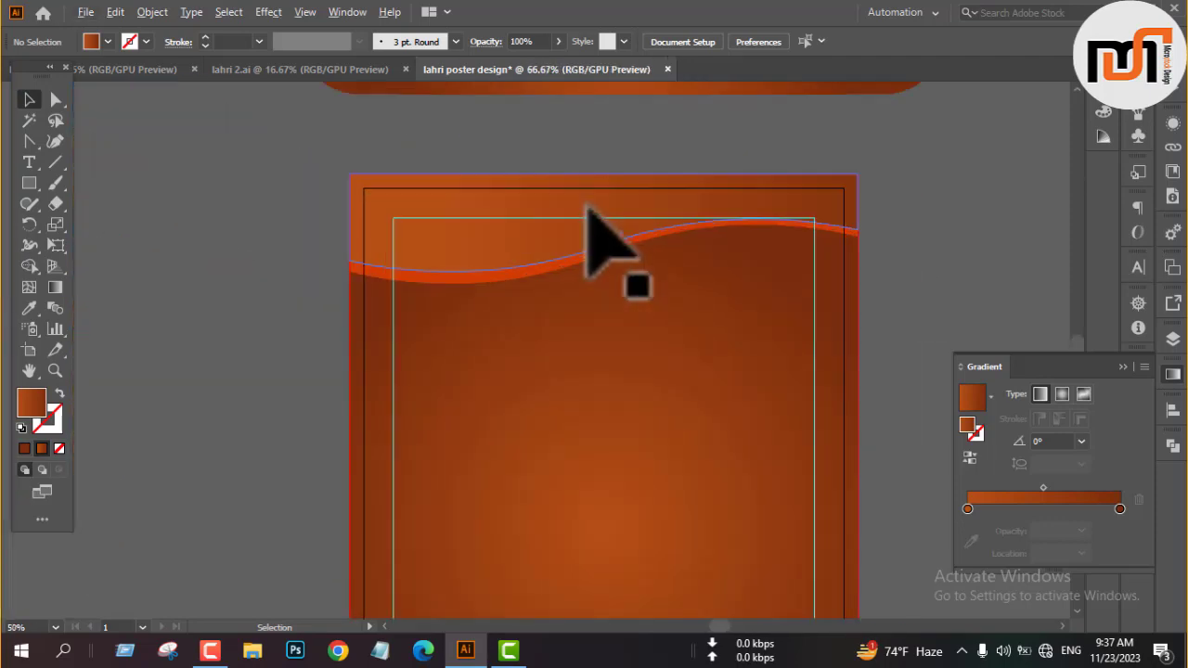
pyautogui.click(585, 245)
pyautogui.scroll(-4, 583, 249)
pyautogui.rightClick(729, 275)
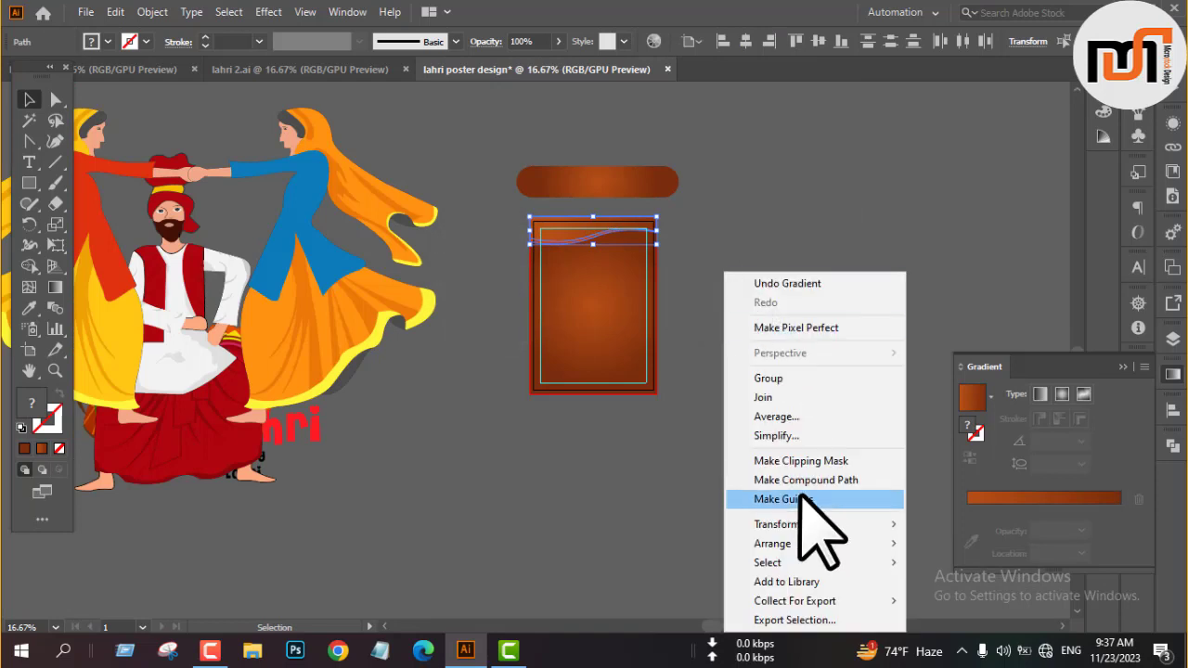
pyautogui.moveTo(797, 524)
pyautogui.click(954, 434)
pyautogui.click(677, 397)
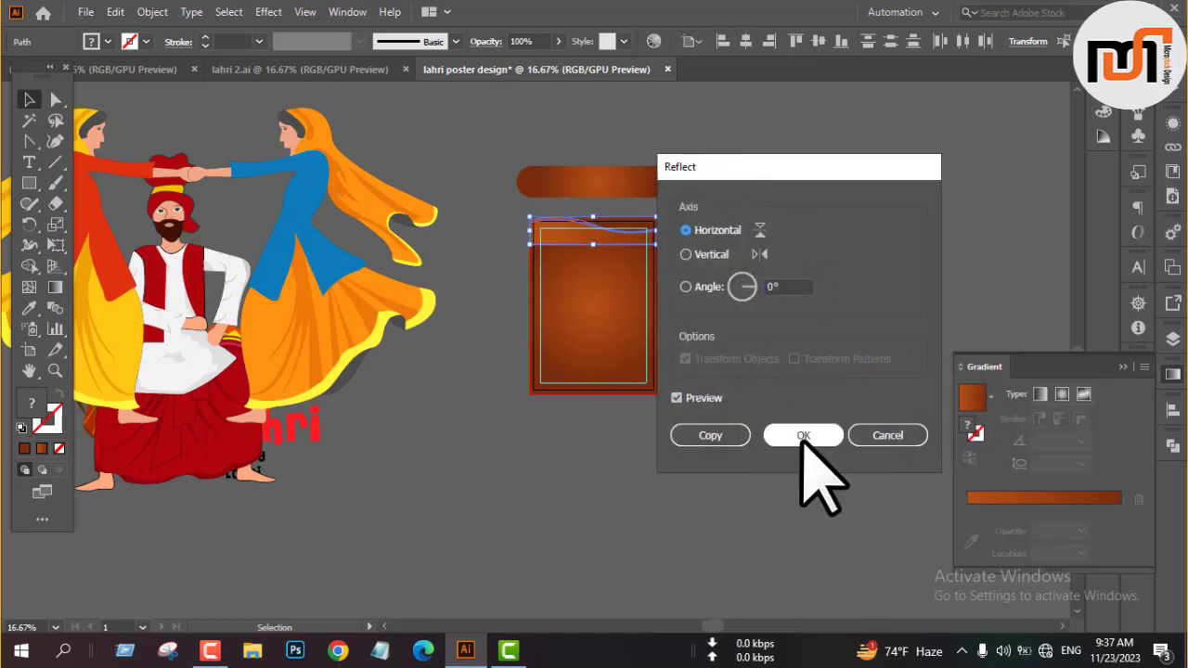
pyautogui.click(710, 435)
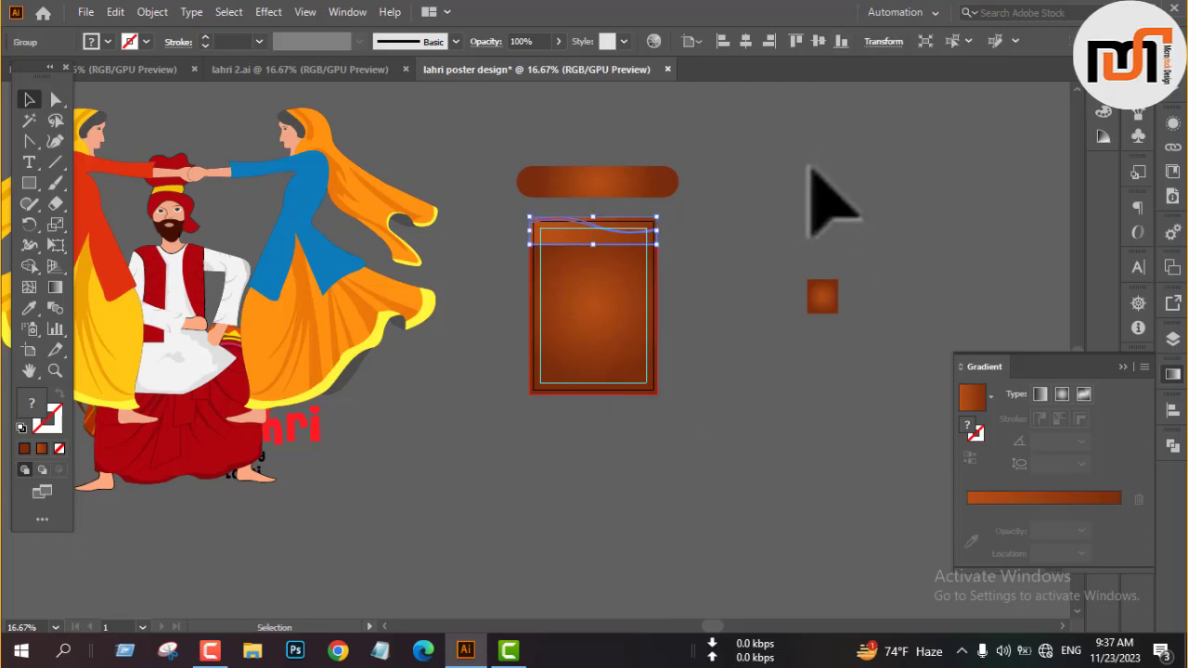
# Align the grouped, reflected wave copy to the bottom edge of the artboard.
pyautogui.click(841, 42)
pyautogui.scroll(1, 620, 364)
pyautogui.scroll(-1, 620, 427)
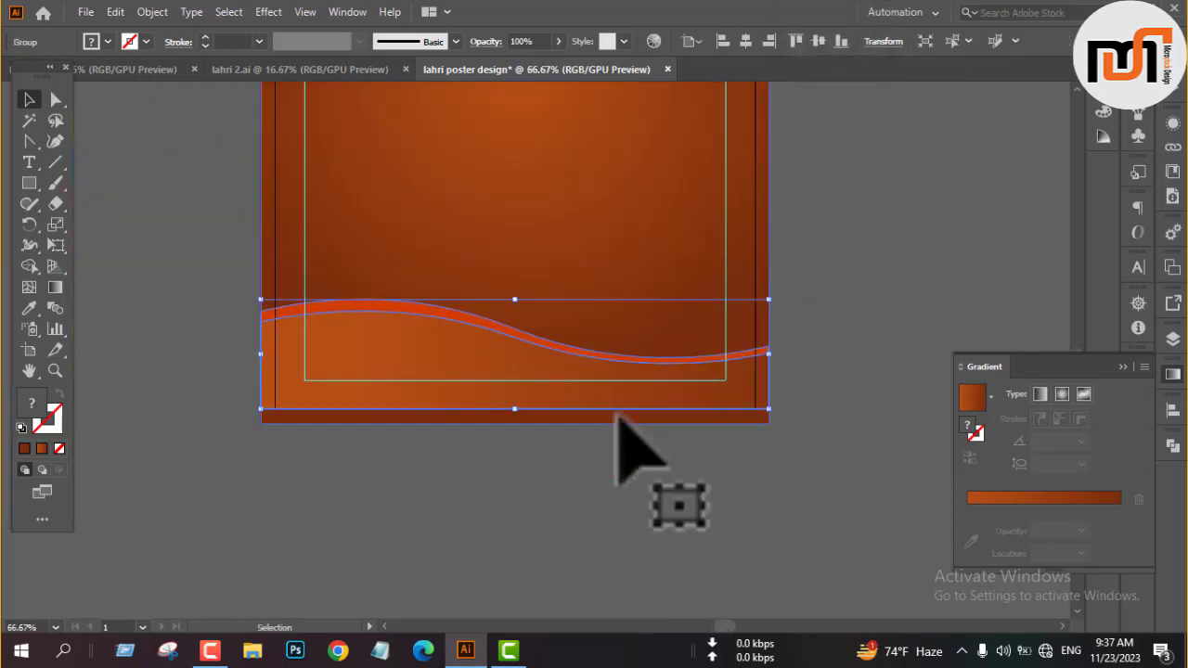
# Reflect the bottom wave group across the vertical axis.
pyautogui.scroll(-2, 618, 424)
pyautogui.rightClick(618, 424)
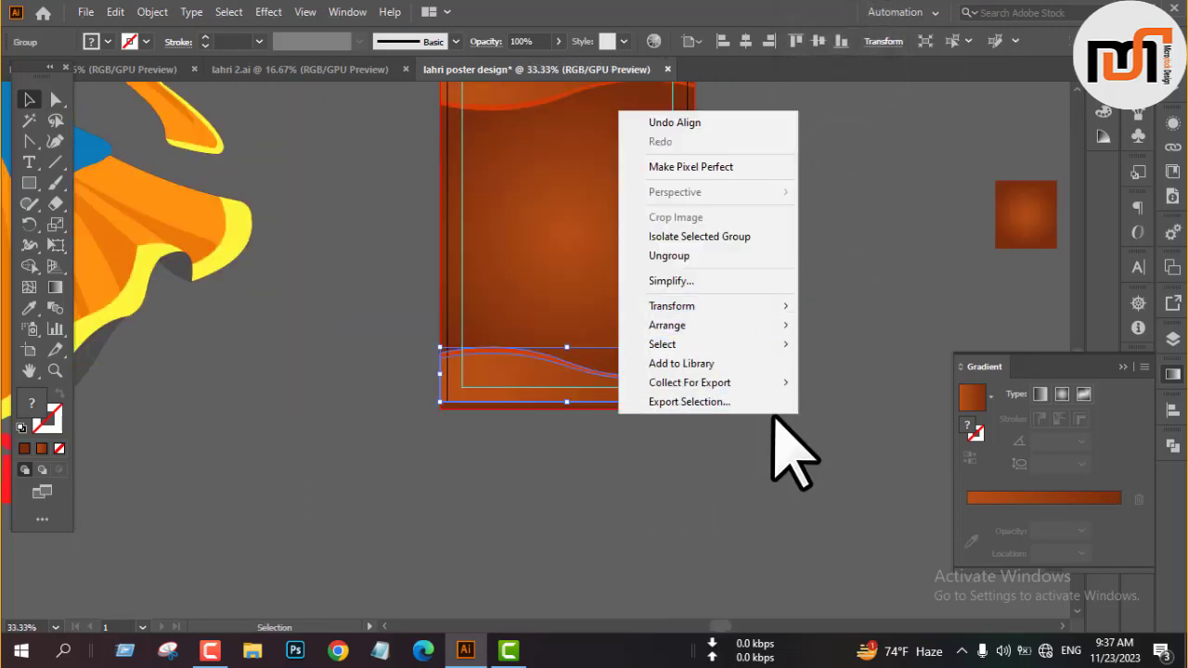
pyautogui.click(698, 307)
pyautogui.click(841, 369)
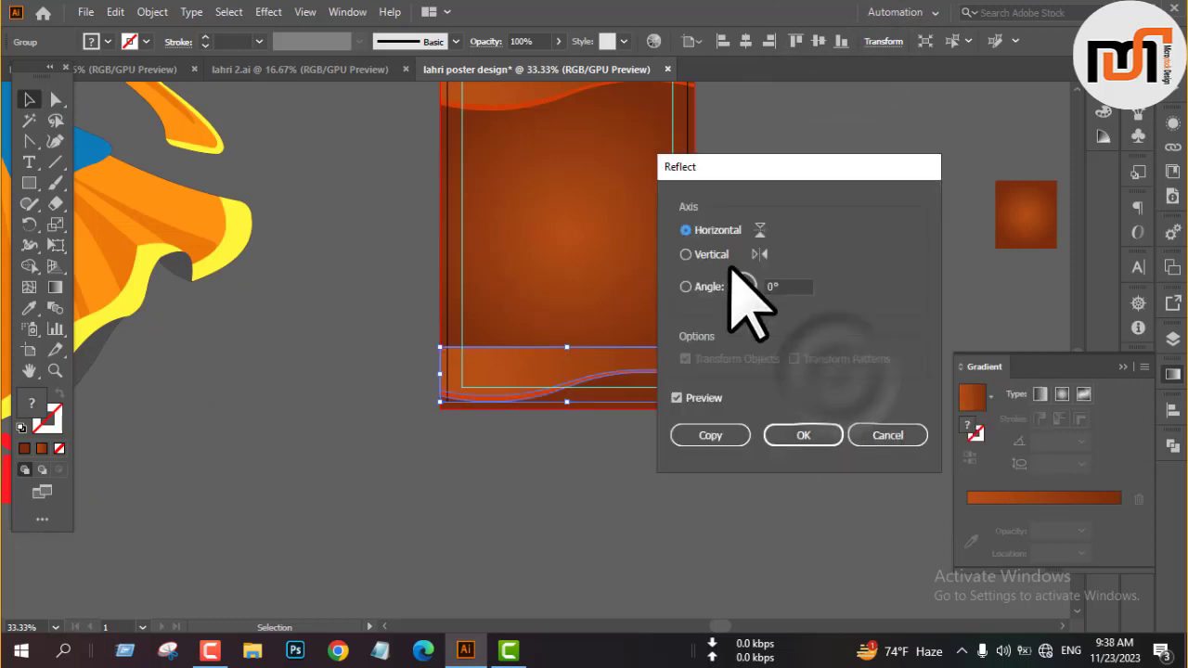
pyautogui.click(706, 254)
pyautogui.click(804, 435)
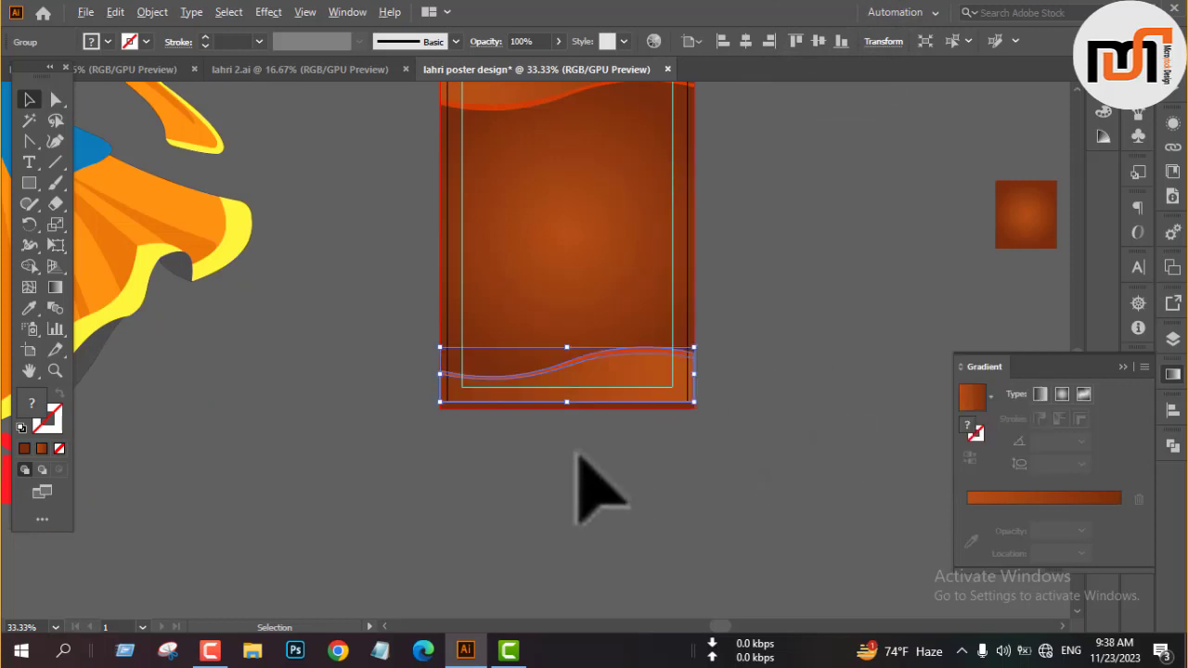
# Extend the bottom wave border to the bleed by moving the group down to the bleed's lower edge.
pyautogui.scroll(5, 603, 446)
pyautogui.scroll(-4, 624, 427)
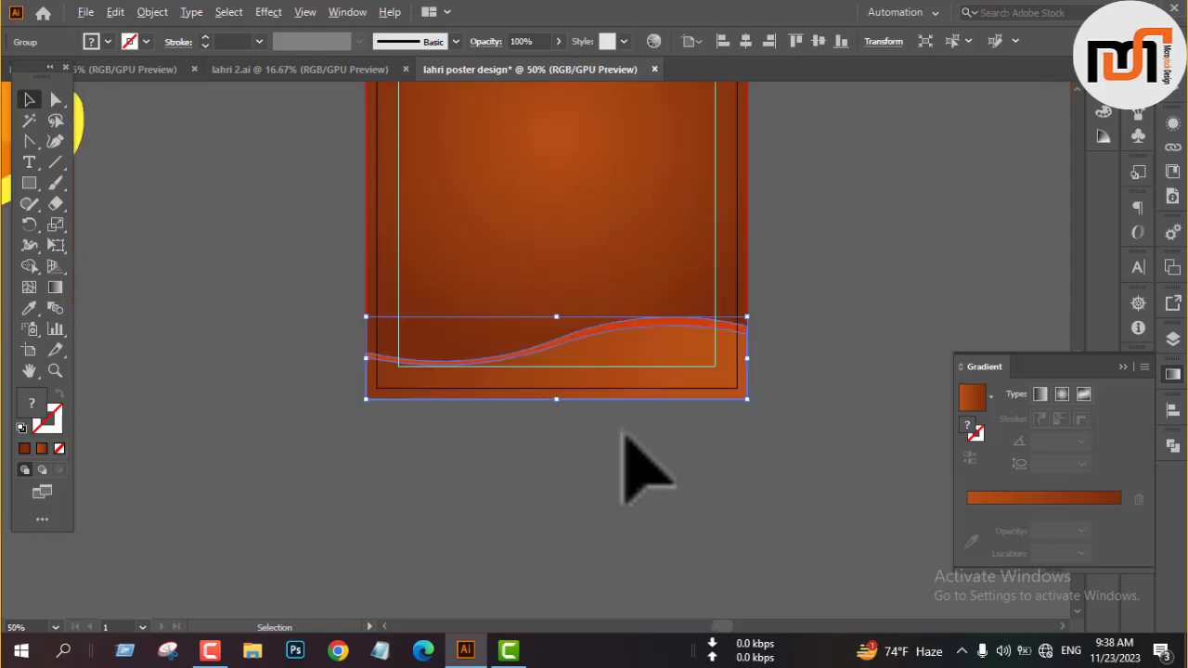
pyautogui.scroll(-1, 624, 431)
pyautogui.click(807, 306)
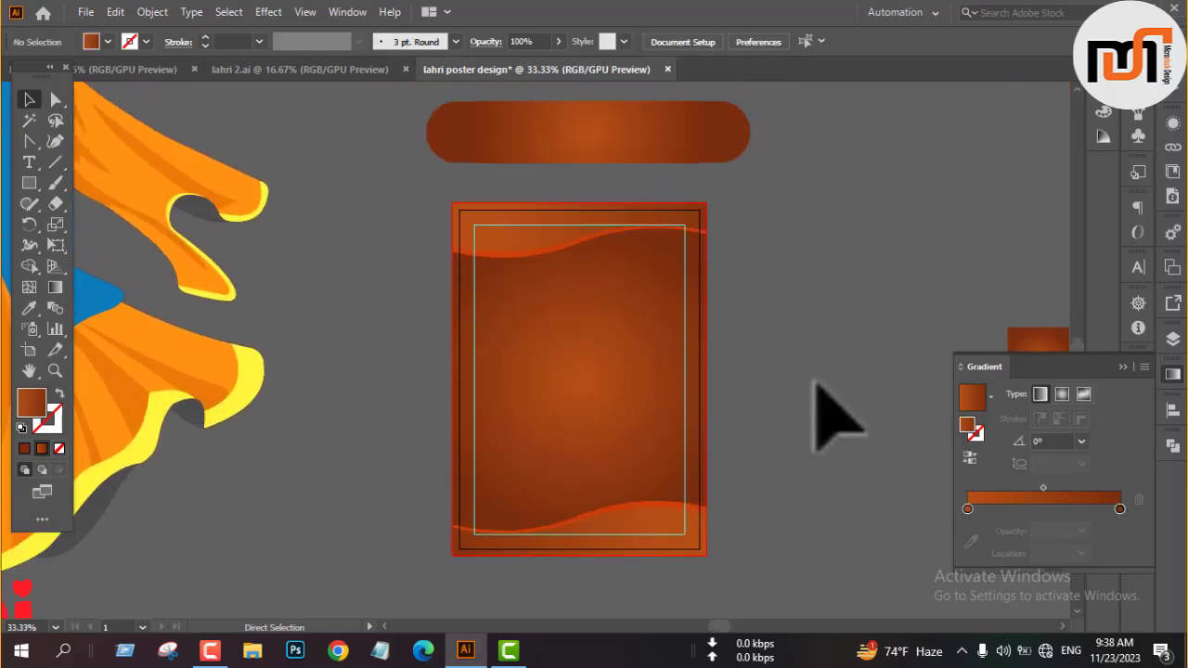
# Save the poster as an Illustrator 2020 file with the default save options.
pyautogui.hotkey('ctrl', 's')
pyautogui.press('Return')
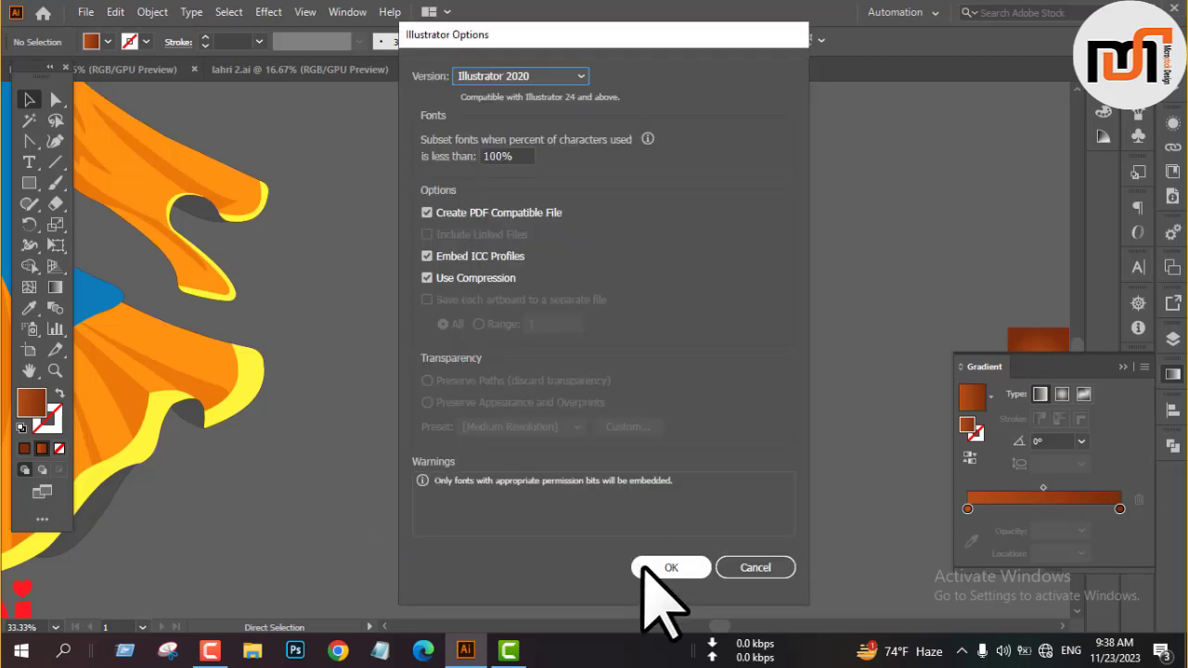
pyautogui.click(650, 557)
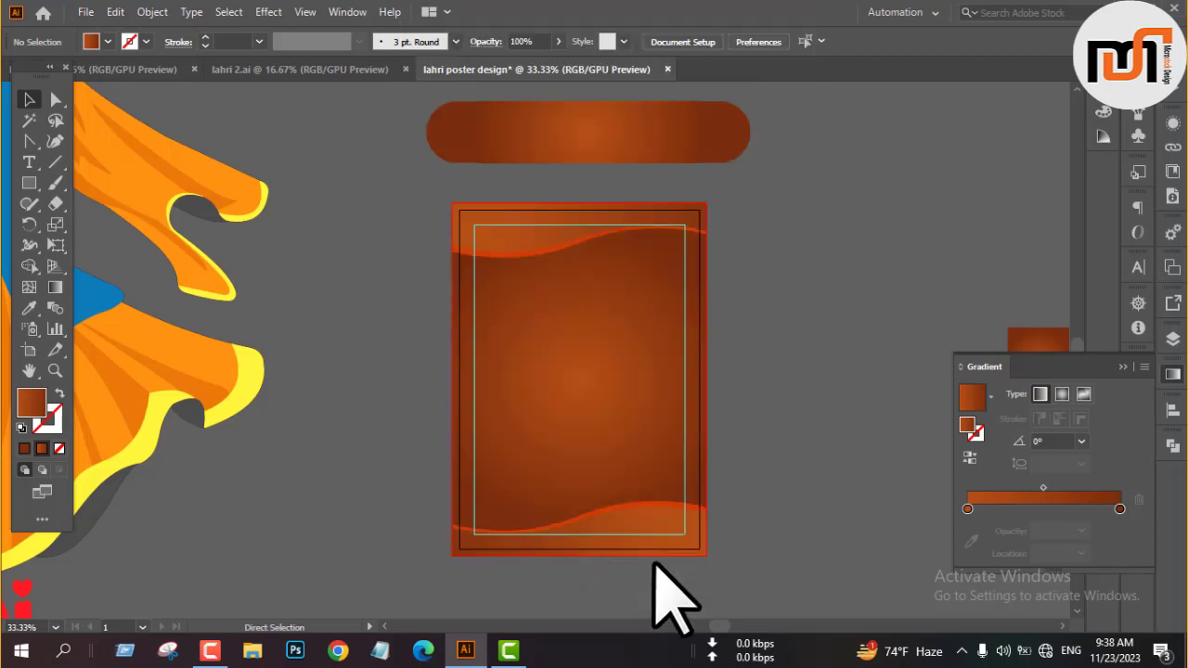
# Place the two dancing women on the poster, scale them down and center them horizontally above the bottom wave.
pyautogui.scroll(-1, 655, 392)
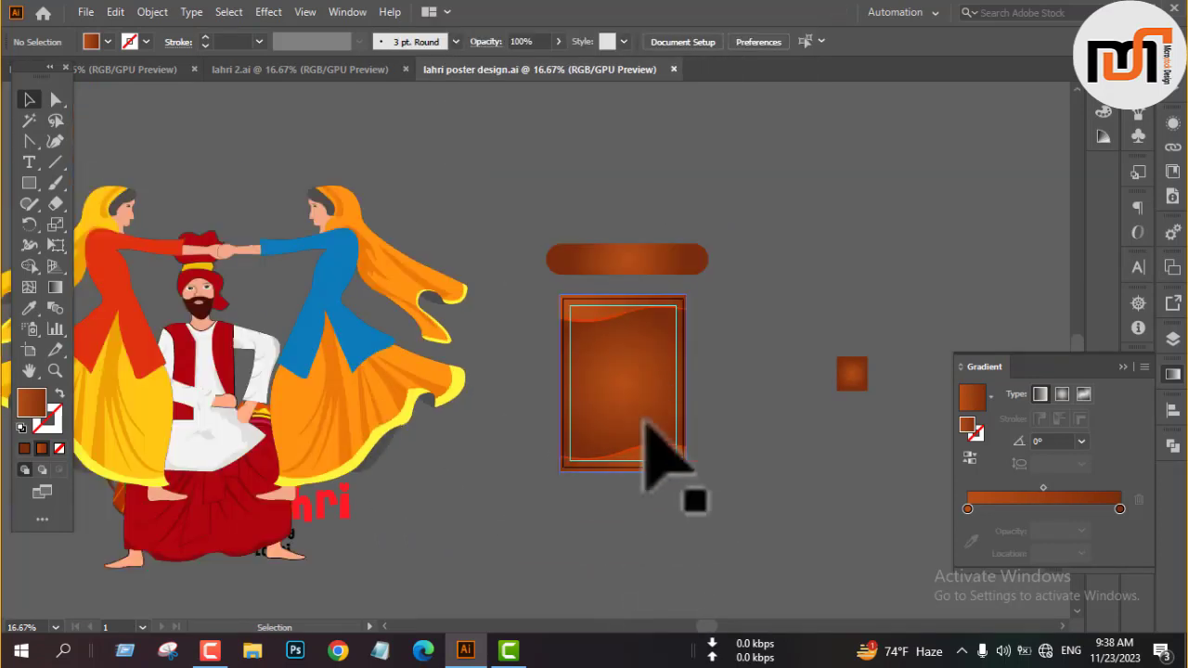
pyautogui.click(373, 412)
pyautogui.moveTo(468, 345); pyautogui.dragTo(699, 411)
pyautogui.scroll(2, 706, 454)
pyautogui.moveTo(925, 376); pyautogui.dragTo(688, 399)
pyautogui.click(753, 379)
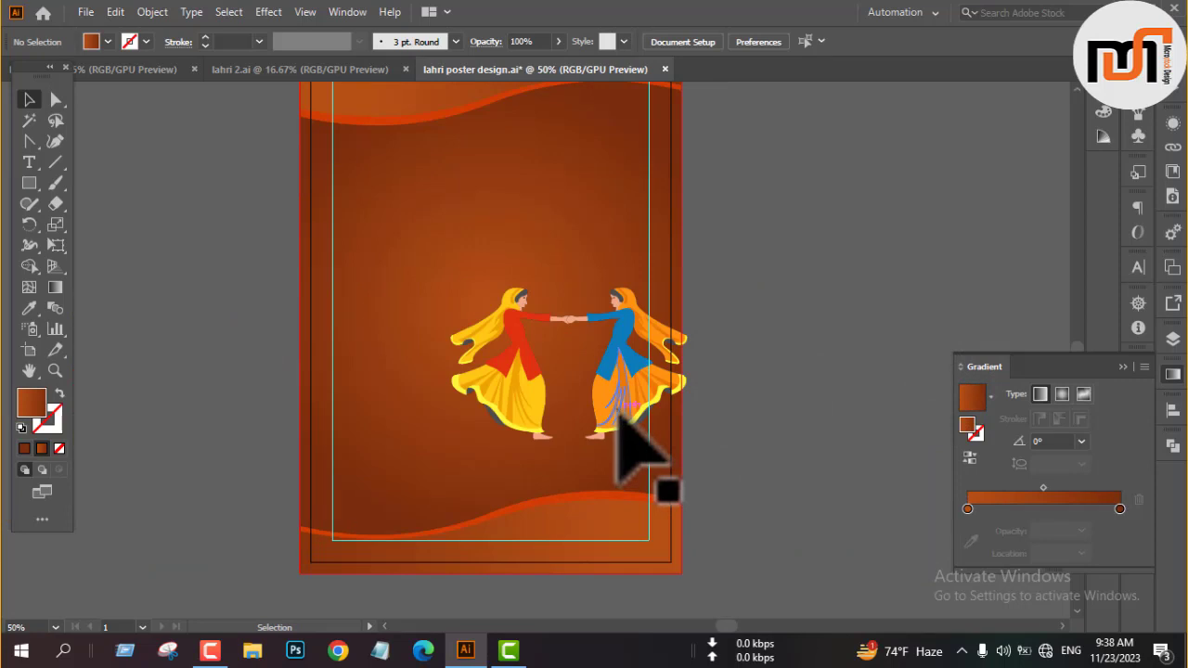
pyautogui.moveTo(616, 418); pyautogui.dragTo(528, 466)
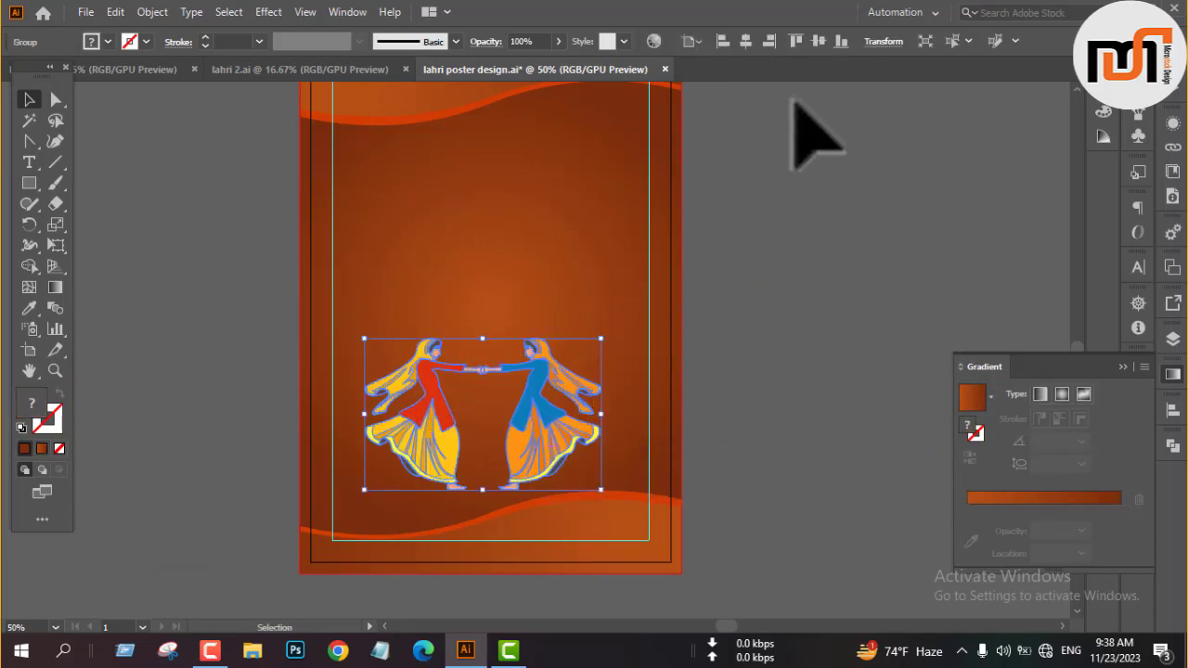
pyautogui.click(751, 293)
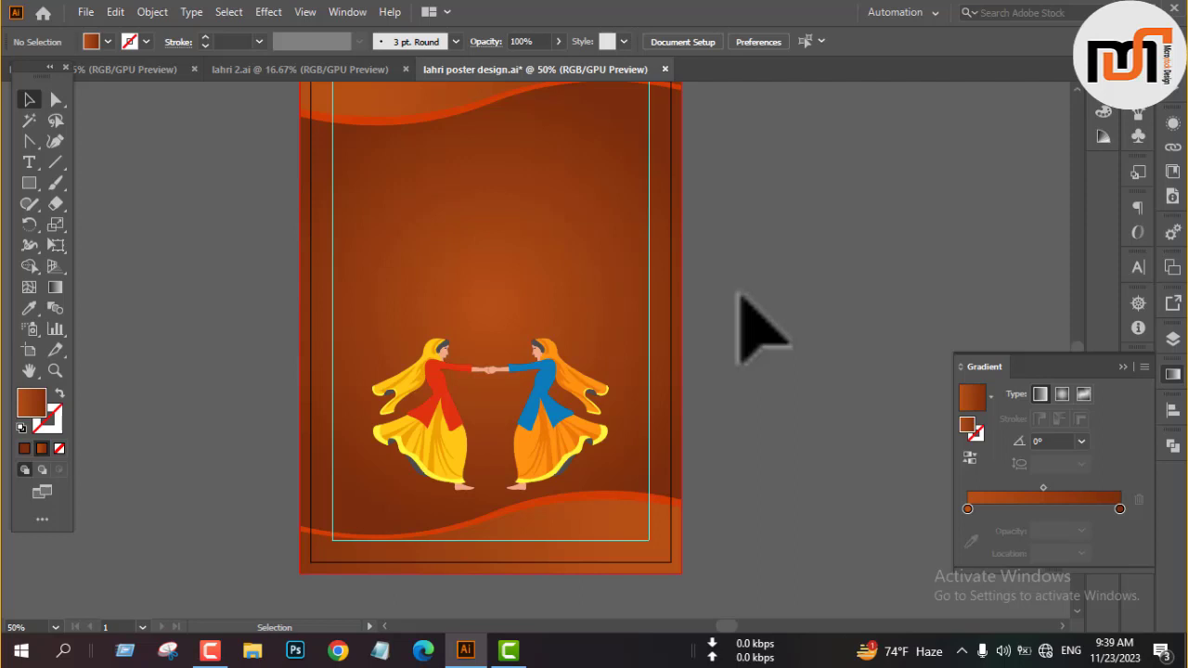
# Move the dancing women to the poster's lower-left area, against the left margin guide with their feet near the bottom wave.
pyautogui.hotkey('ctrl', '-')
pyautogui.click(610, 409)
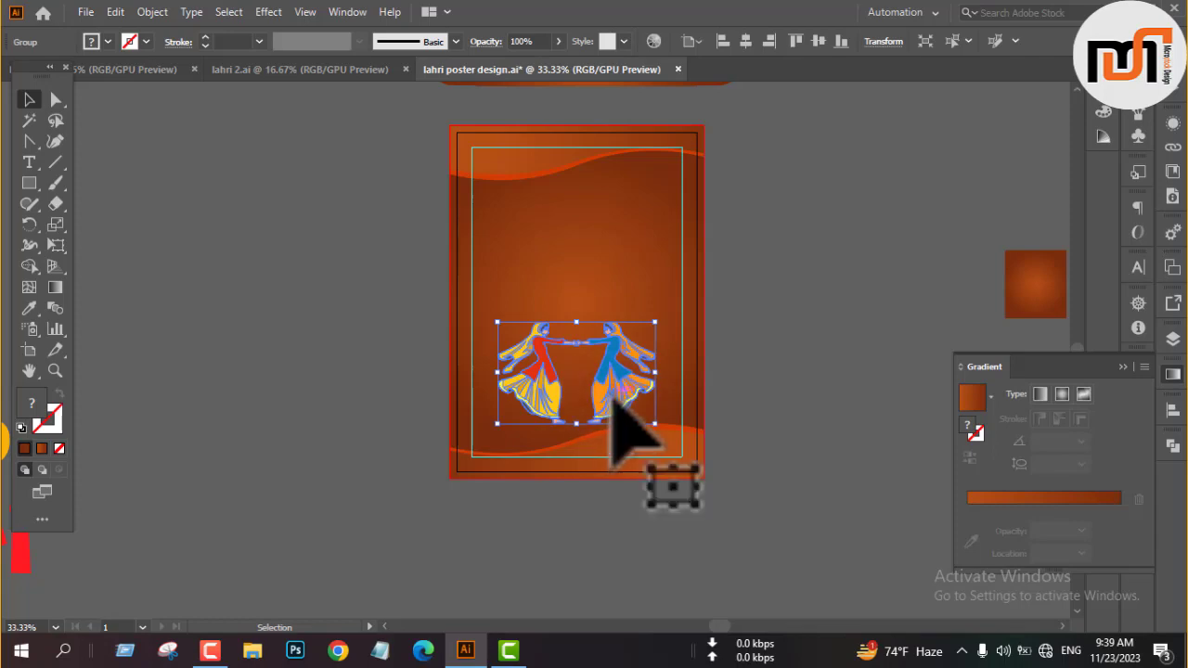
pyautogui.scroll(2, 490, 434)
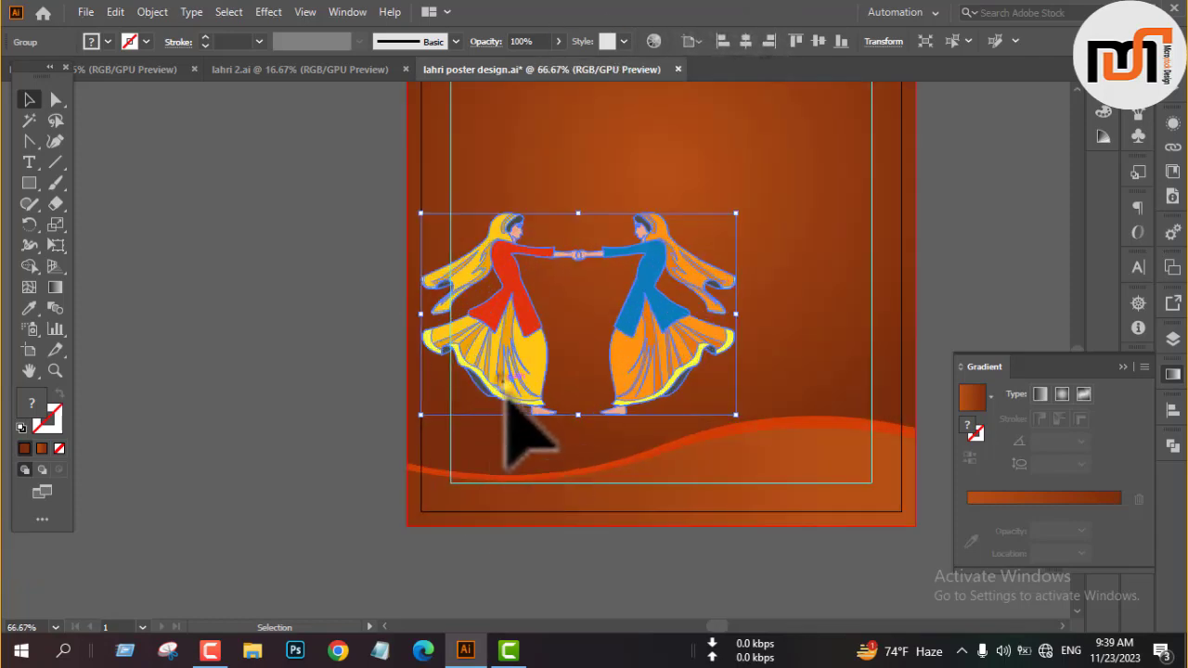
pyautogui.moveTo(503, 396); pyautogui.dragTo(529, 434)
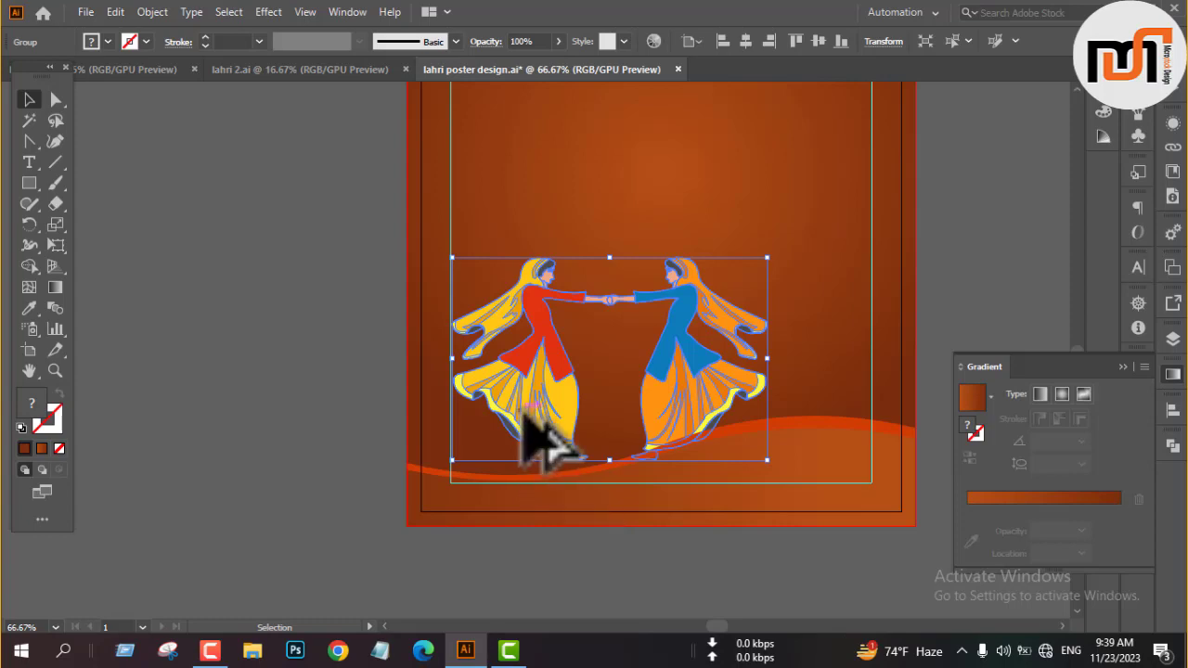
pyautogui.scroll(2, 548, 445)
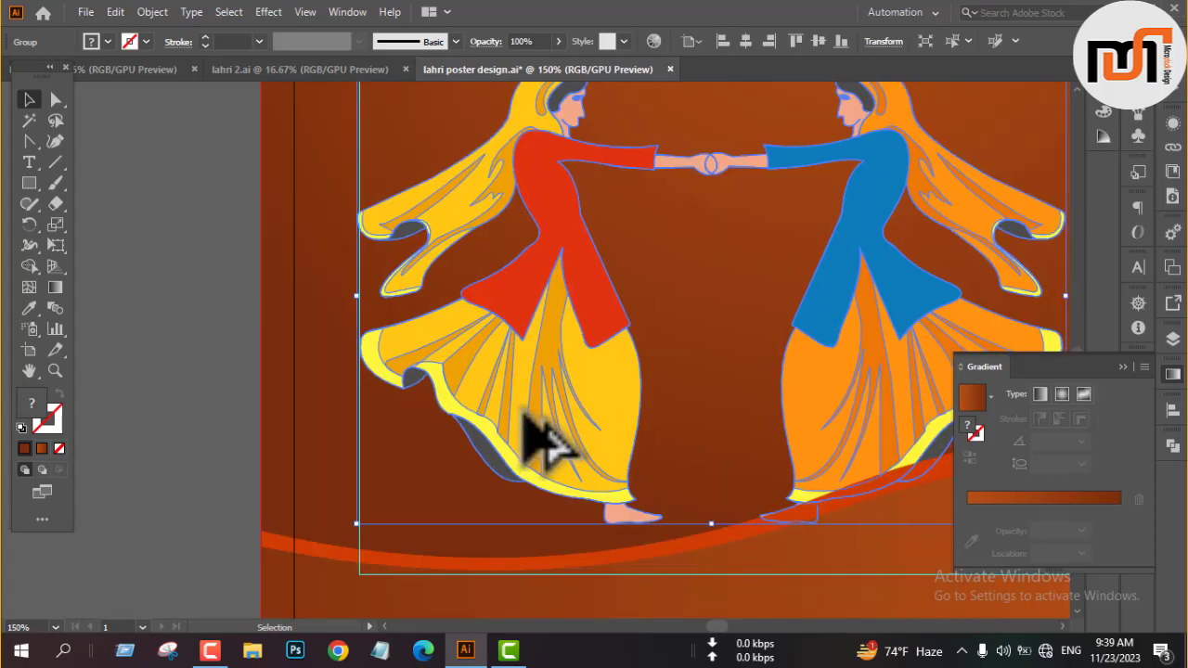
pyautogui.scroll(-1, 675, 271)
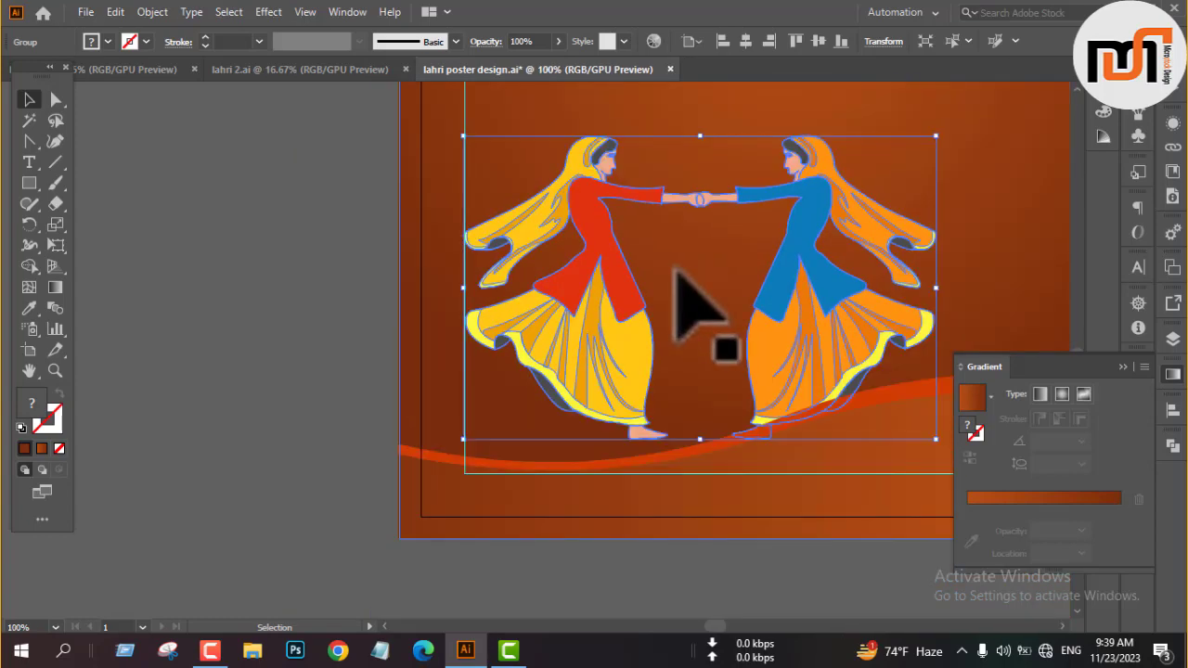
# Bring the dancing women to the front so their feet sit over the bottom wave.
pyautogui.rightClick(613, 300)
pyautogui.click(661, 513)
pyautogui.click(815, 514)
pyautogui.scroll(-2, 507, 413)
pyautogui.click(922, 289)
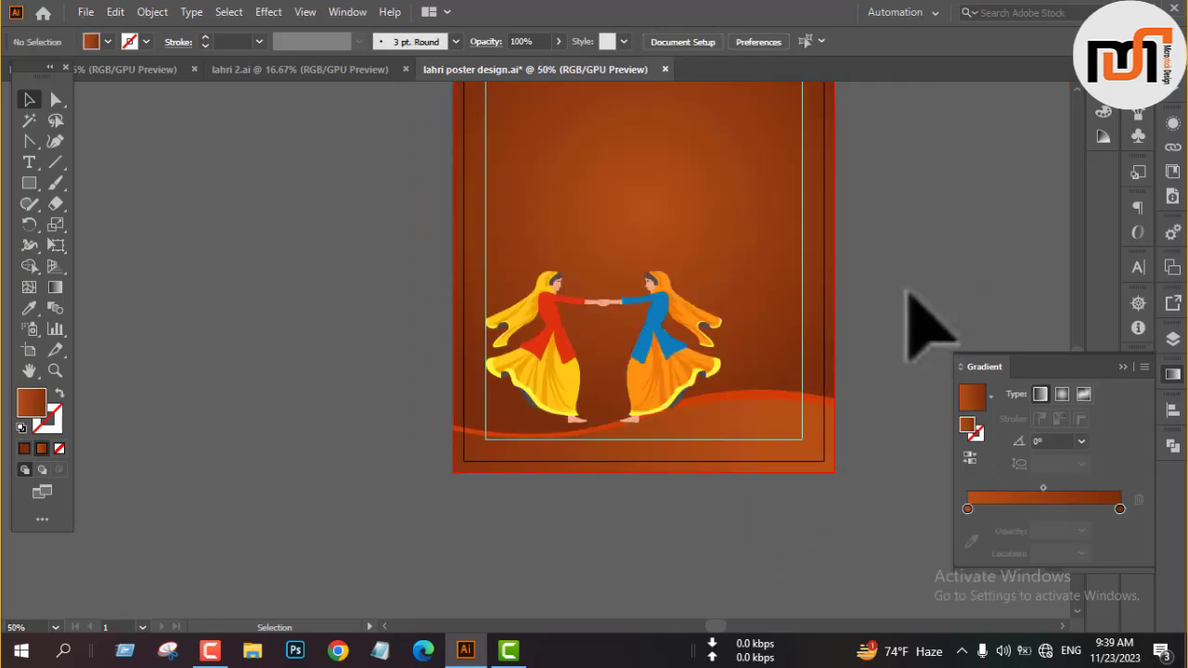
# Move the turbaned man clear of the other artwork and bring the bonfire onto the poster.
pyautogui.scroll(-3, 890, 320)
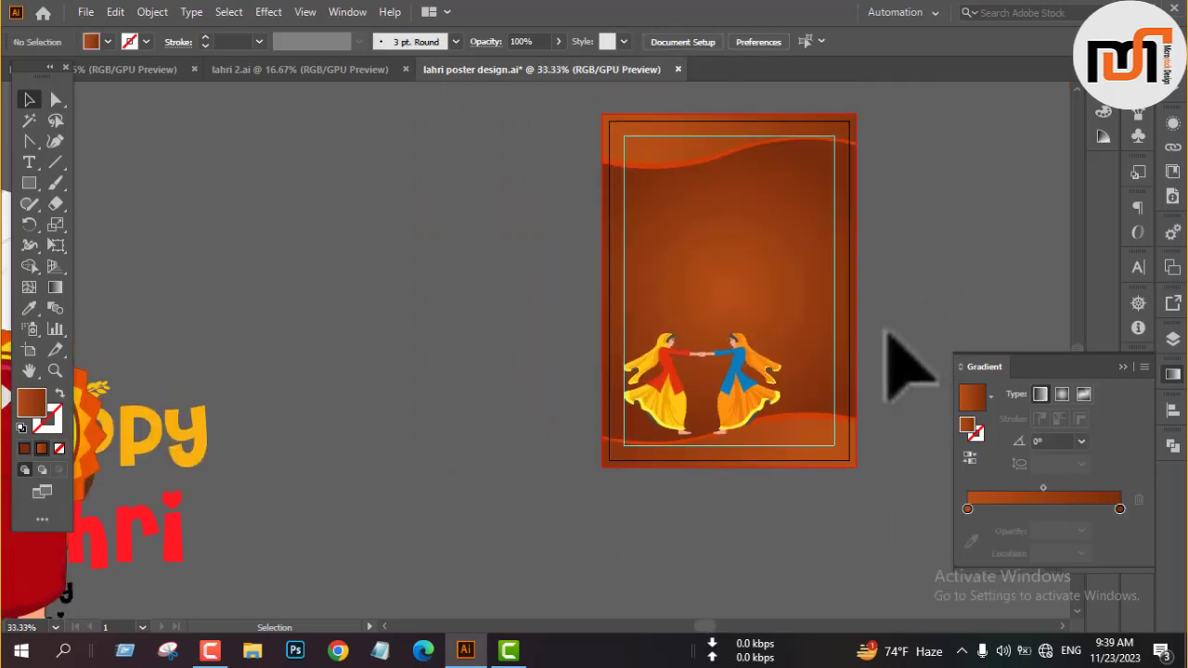
pyautogui.moveTo(431, 393); pyautogui.dragTo(662, 462)
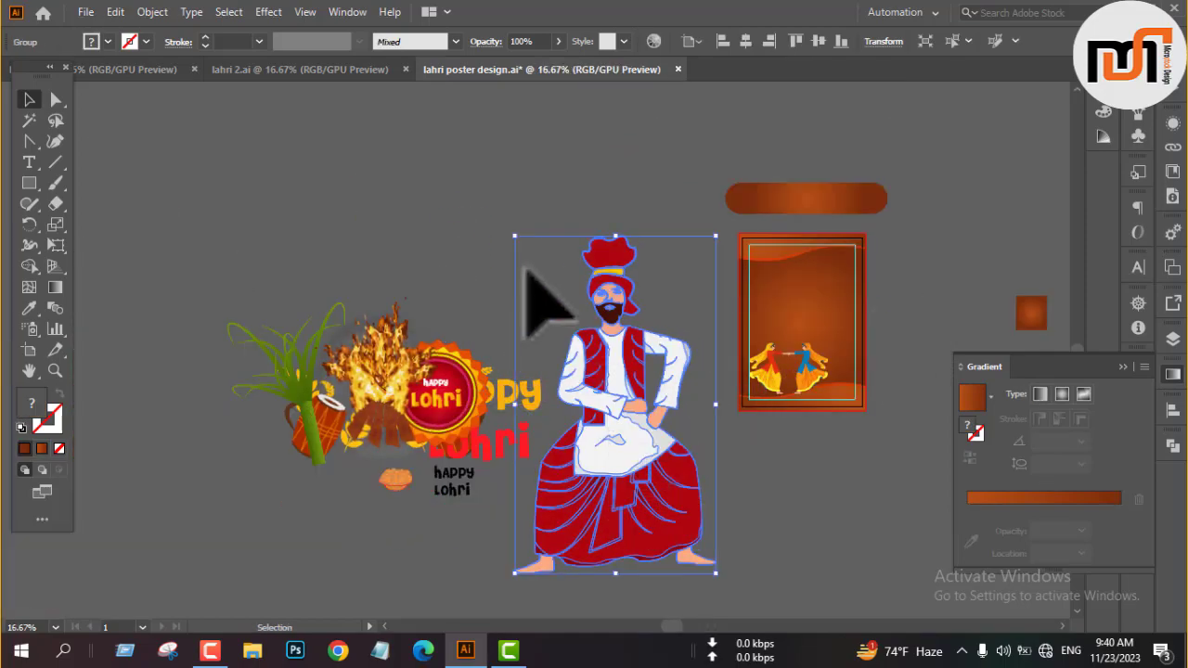
pyautogui.moveTo(423, 423); pyautogui.dragTo(451, 446)
pyautogui.moveTo(627, 444); pyautogui.dragTo(814, 329)
pyautogui.scroll(4, 825, 297)
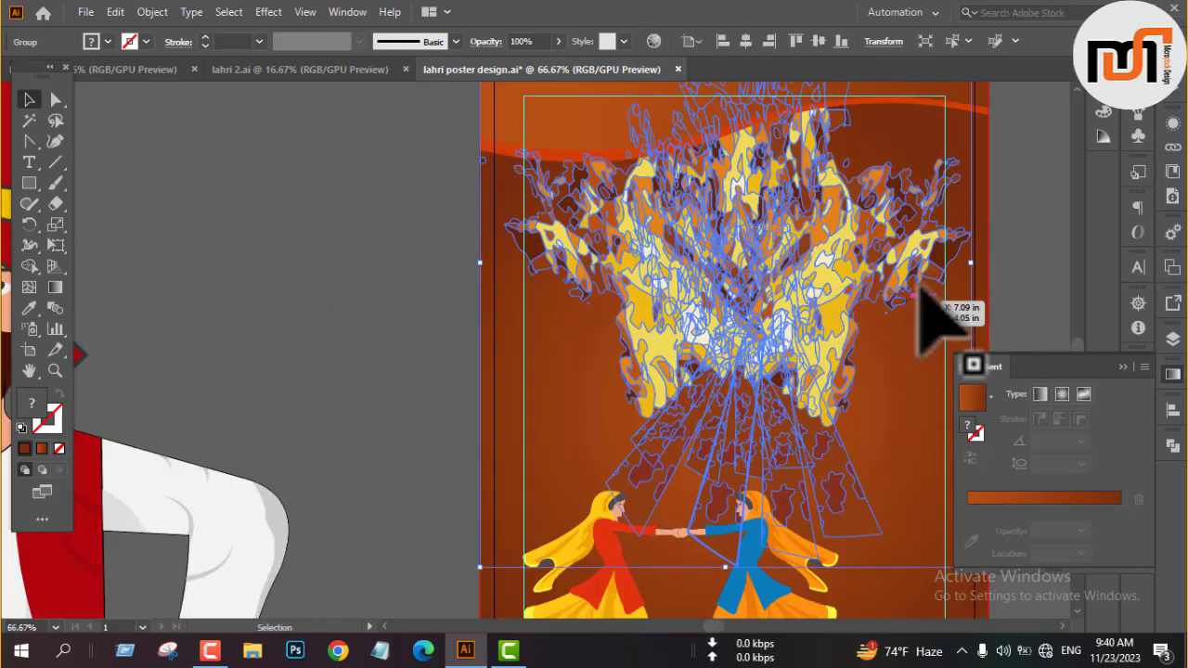
# Scale the bonfire down and position it above the dancing women.
pyautogui.moveTo(969, 261); pyautogui.dragTo(812, 304)
pyautogui.scroll(-2, 666, 334)
pyautogui.moveTo(674, 329); pyautogui.dragTo(677, 371)
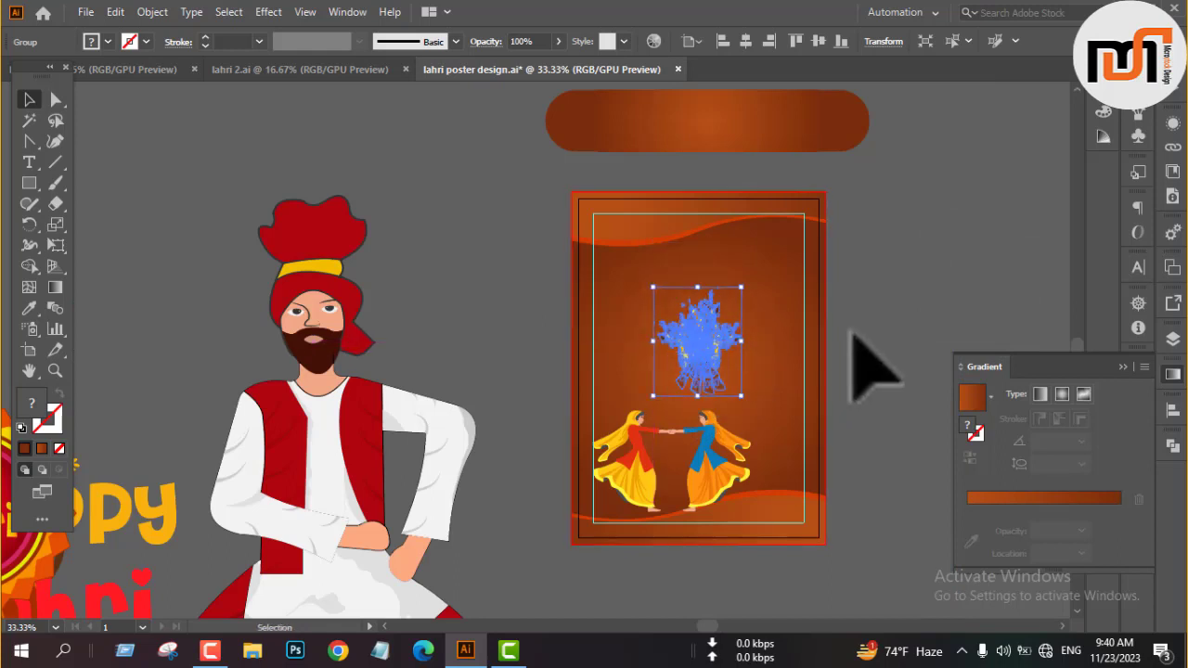
pyautogui.click(860, 331)
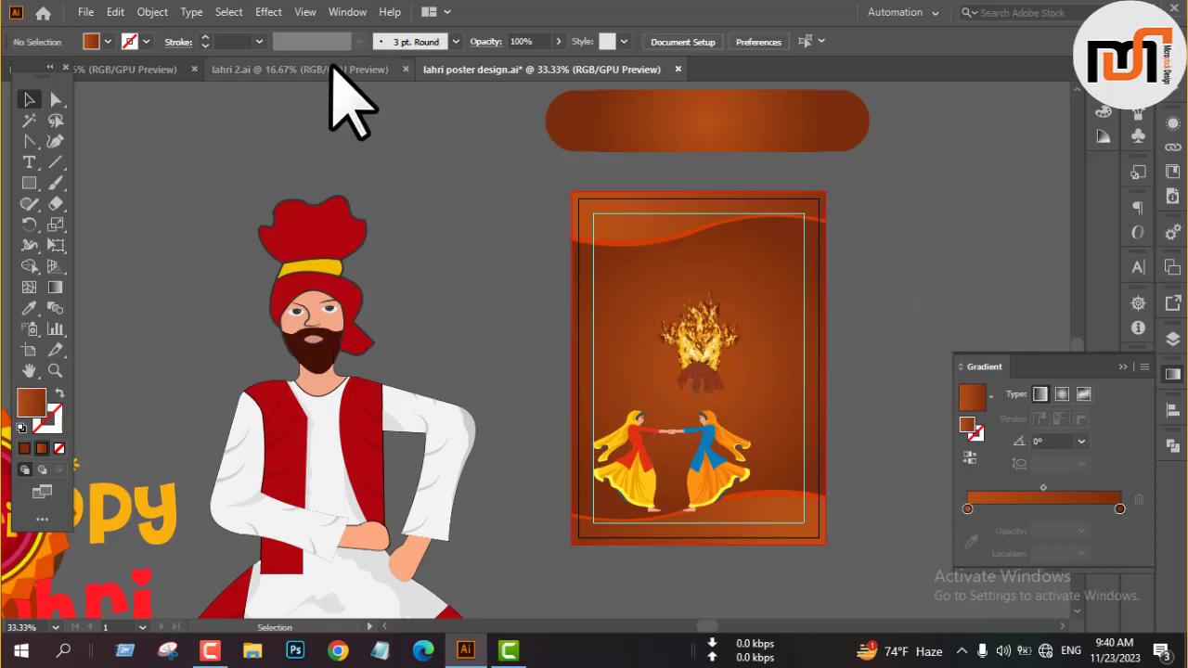
# Move the dancing women off the poster beside the turbaned man and lower the bonfire toward the bottom wave.
pyautogui.click(130, 69)
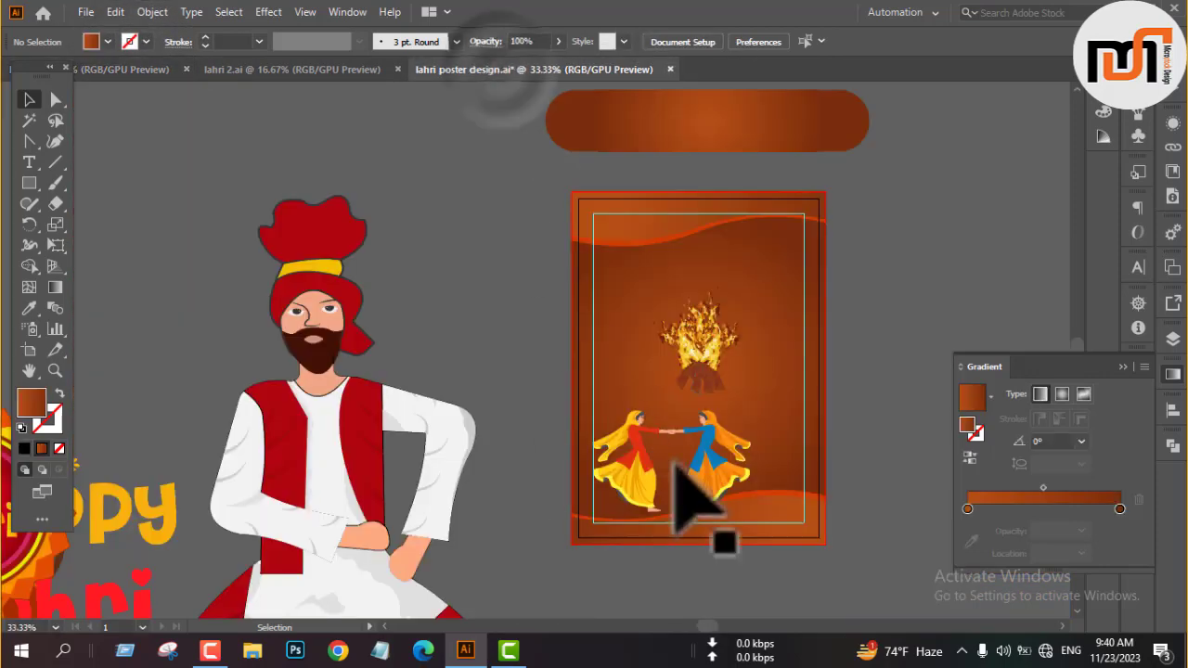
pyautogui.moveTo(678, 467); pyautogui.dragTo(422, 308)
pyautogui.click(706, 395)
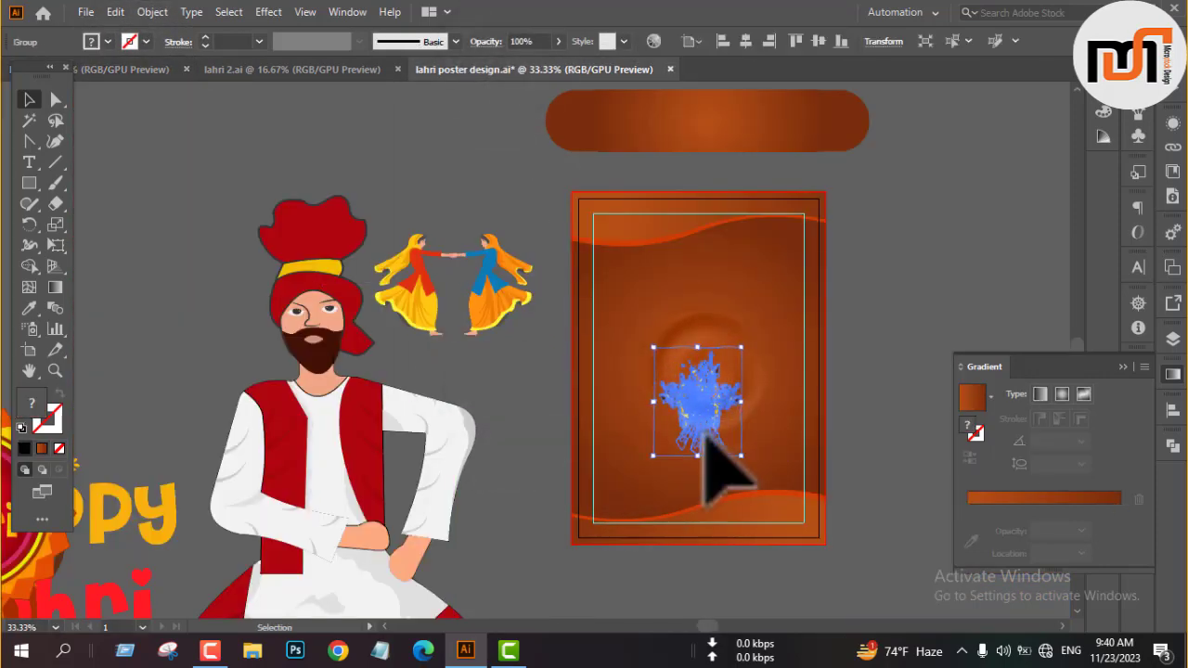
pyautogui.click(861, 336)
pyautogui.click(709, 399)
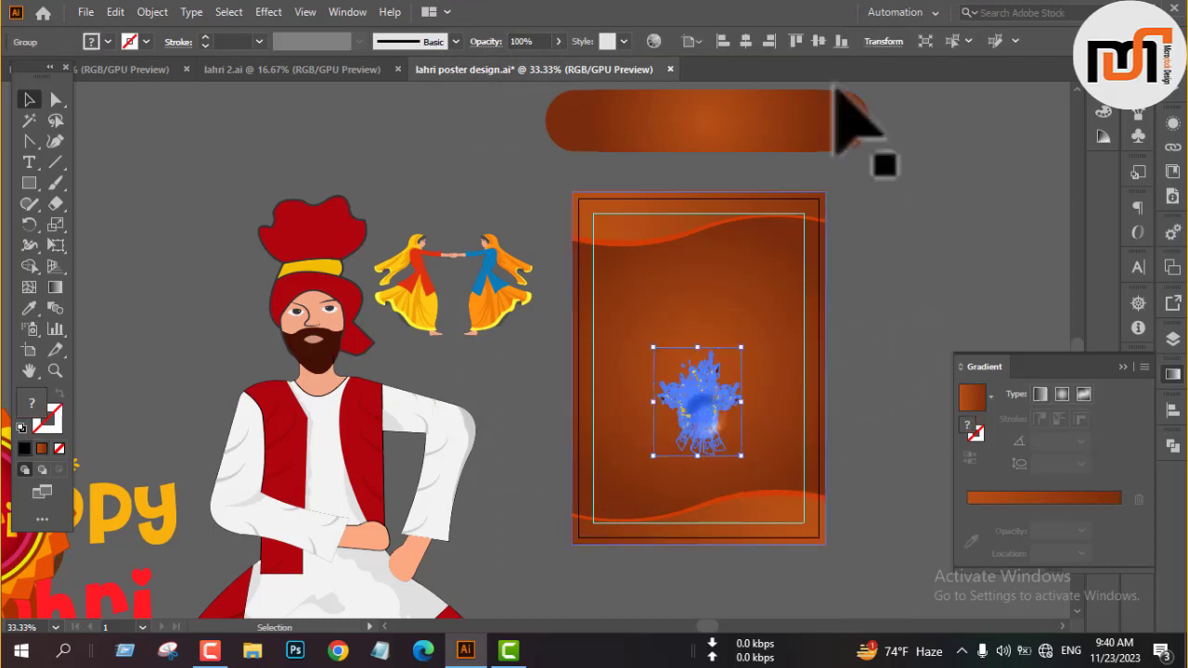
# Consult the reference posters in the lahri document, and reduce the poster's bottom wave border to about 1.25 in high.
pyautogui.click(130, 68)
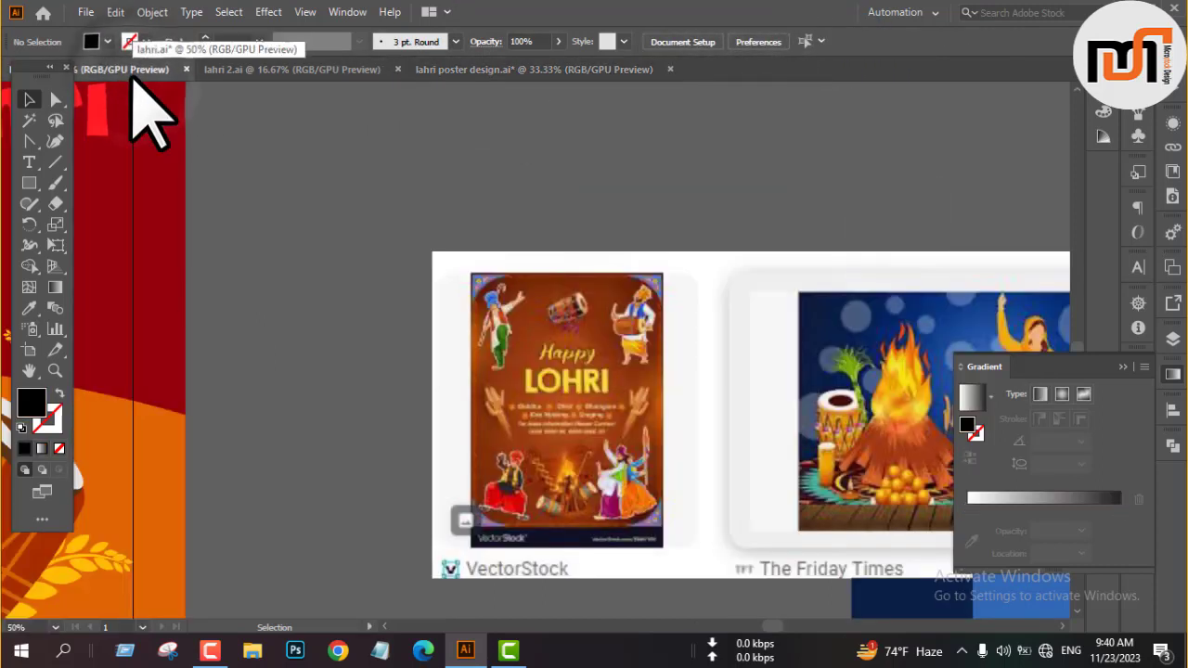
pyautogui.click(454, 67)
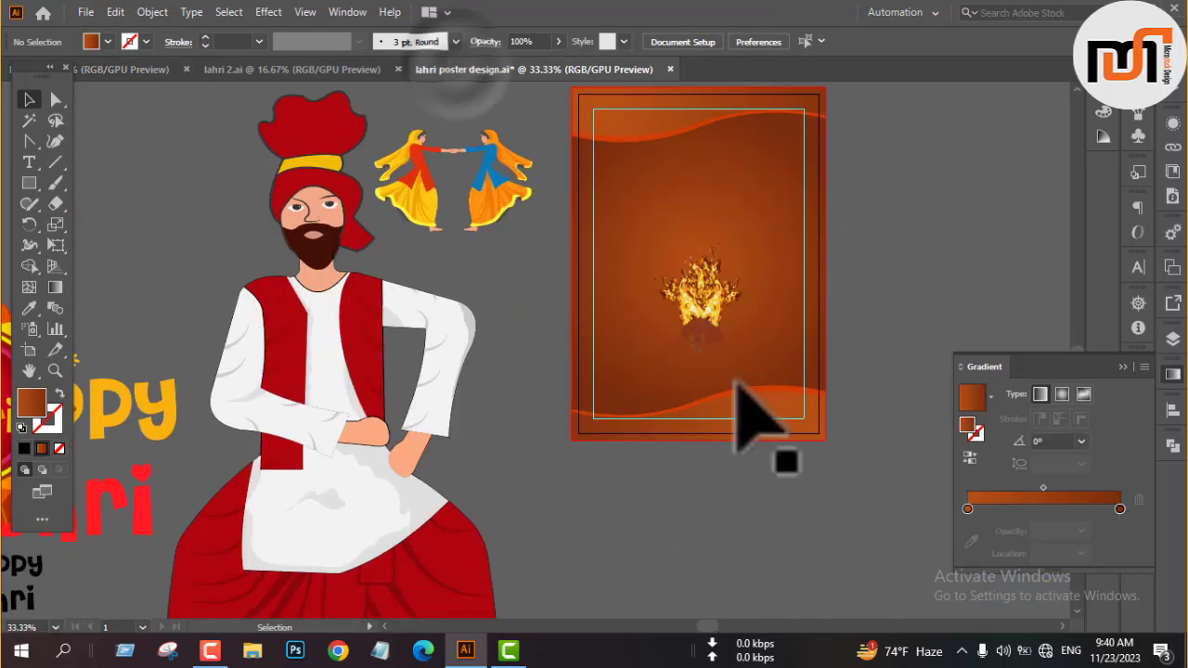
pyautogui.scroll(3, 756, 411)
pyautogui.click(729, 393)
pyautogui.moveTo(591, 337); pyautogui.dragTo(594, 398)
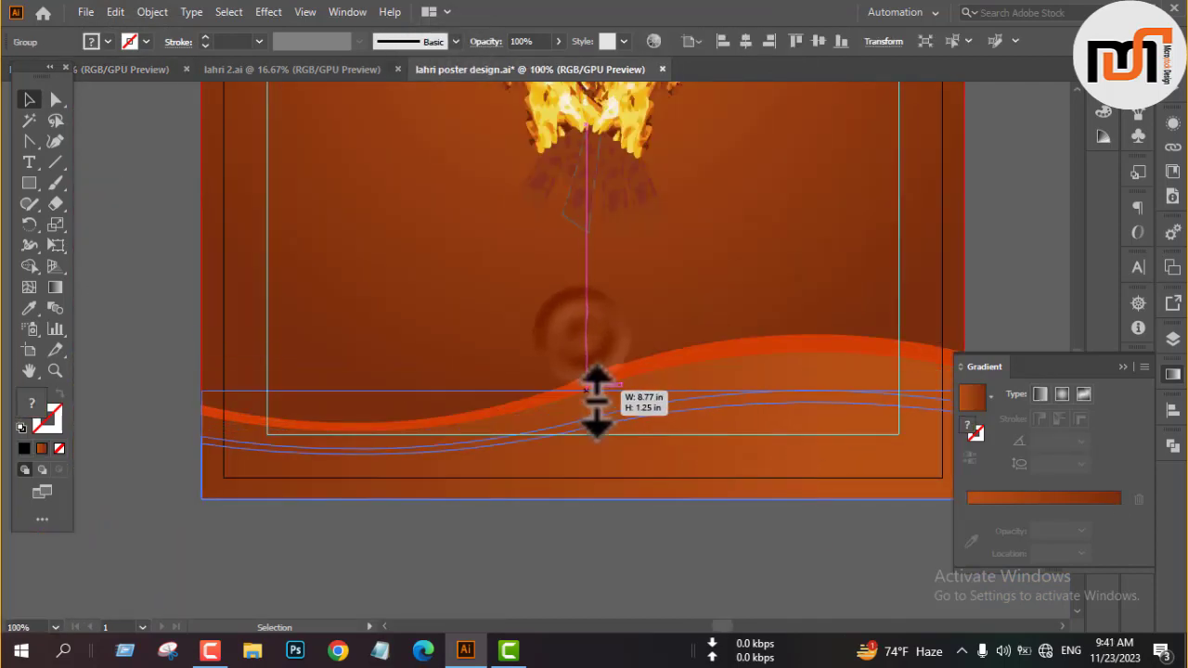
pyautogui.scroll(-1, 830, 411)
pyautogui.click(877, 292)
pyautogui.scroll(-2, 872, 450)
pyautogui.scroll(3, 862, 451)
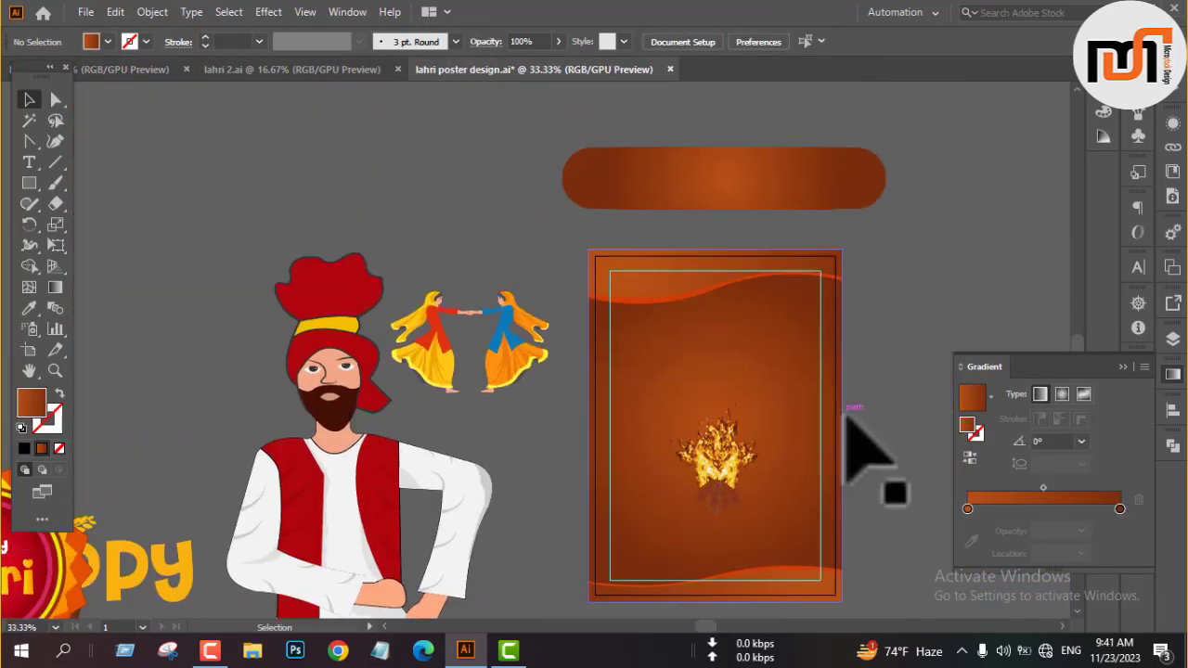
# Reduce the height of the top wave border, scaling its brown and orange layers together as one group.
pyautogui.scroll(-1, 770, 362)
pyautogui.click(710, 248)
pyautogui.moveTo(725, 270); pyautogui.dragTo(721, 265)
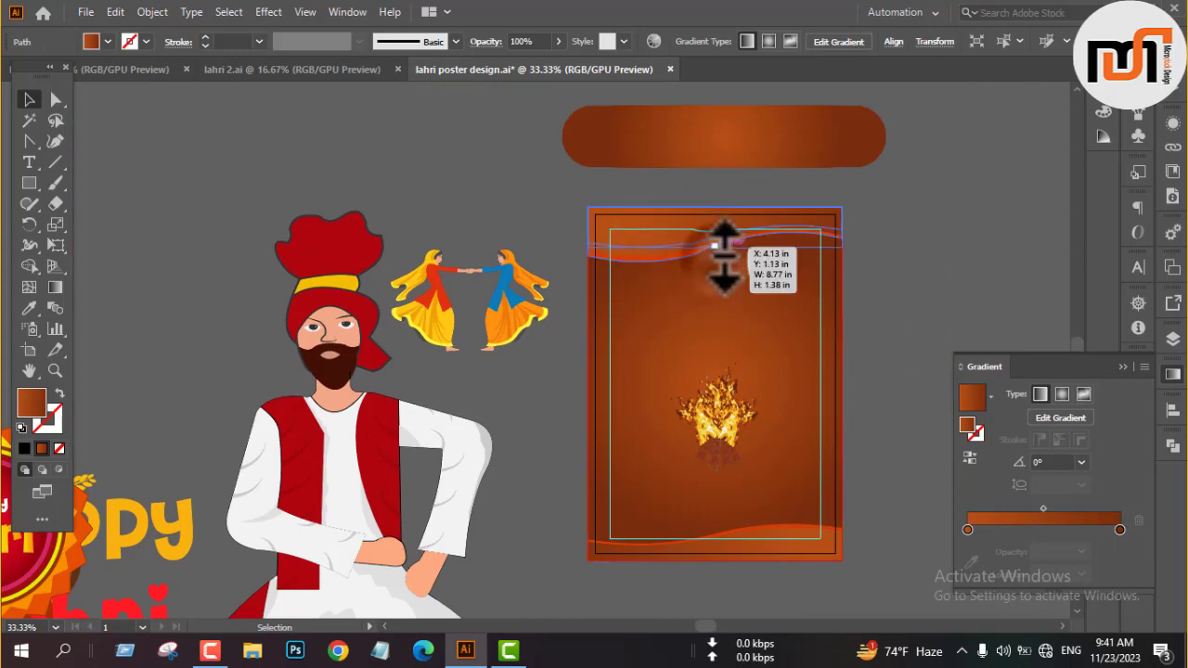
pyautogui.click(893, 266)
pyautogui.click(666, 269)
pyautogui.scroll(3, 666, 269)
pyautogui.click(618, 238)
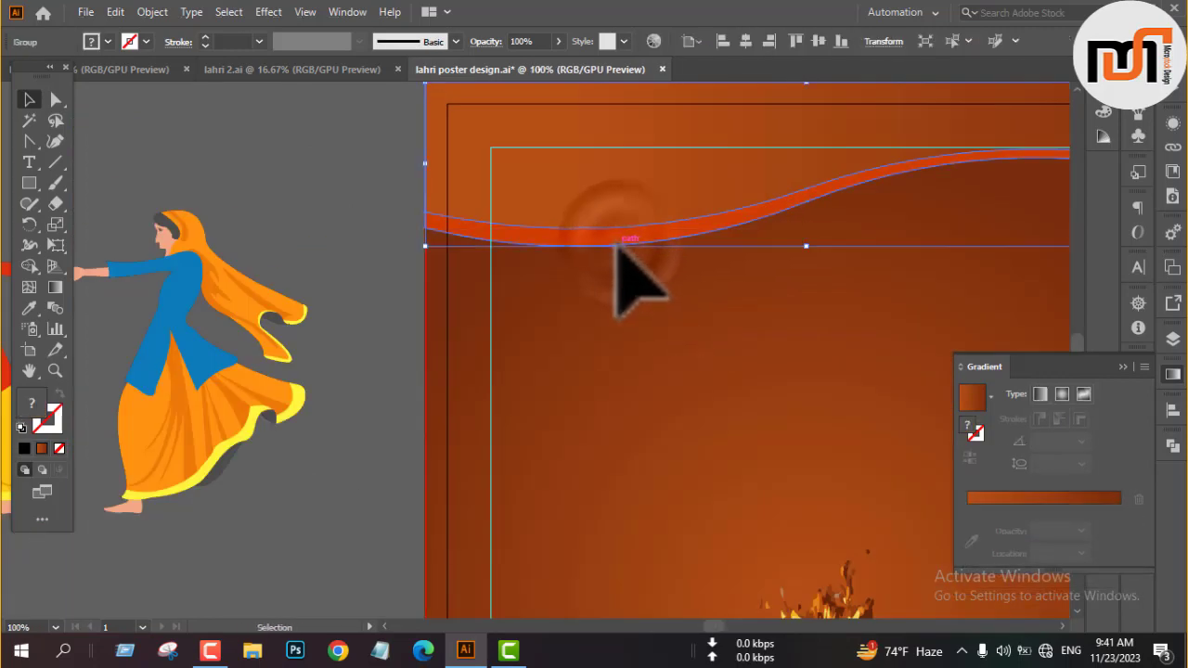
pyautogui.scroll(-2, 618, 239)
pyautogui.moveTo(725, 249); pyautogui.dragTo(725, 249)
pyautogui.click(901, 262)
pyautogui.scroll(-1, 721, 304)
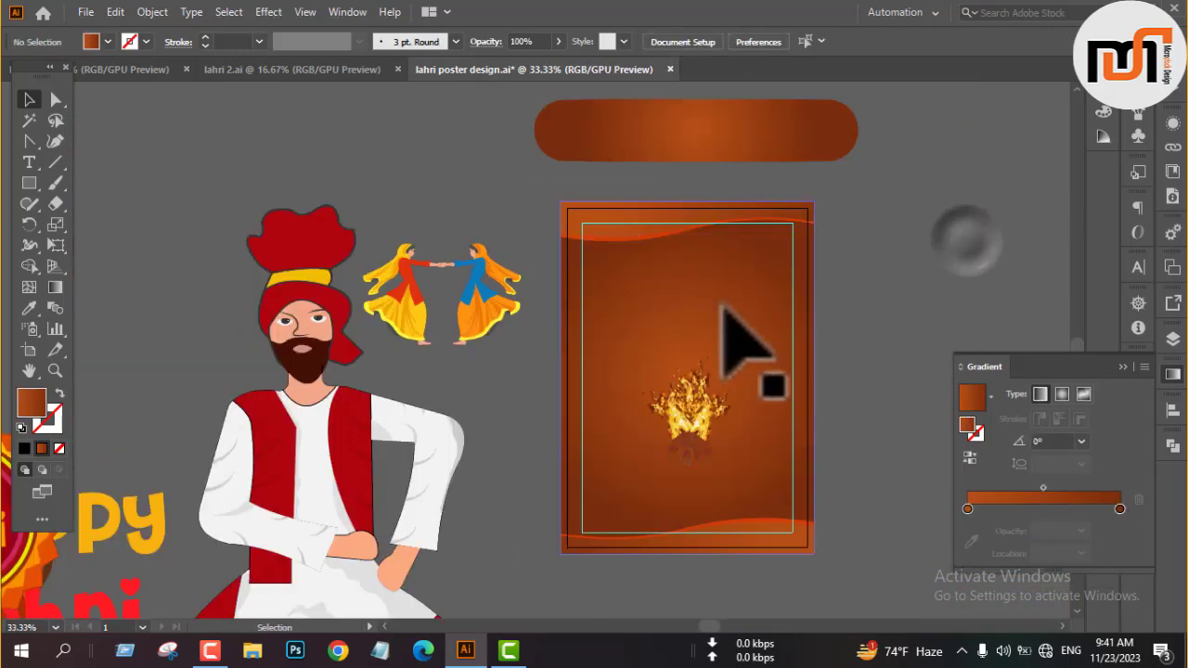
# Enlarge the bonfire slightly about its centre on the poster.
pyautogui.click(695, 424)
pyautogui.moveTo(730, 411); pyautogui.dragTo(745, 413)
pyautogui.click(854, 396)
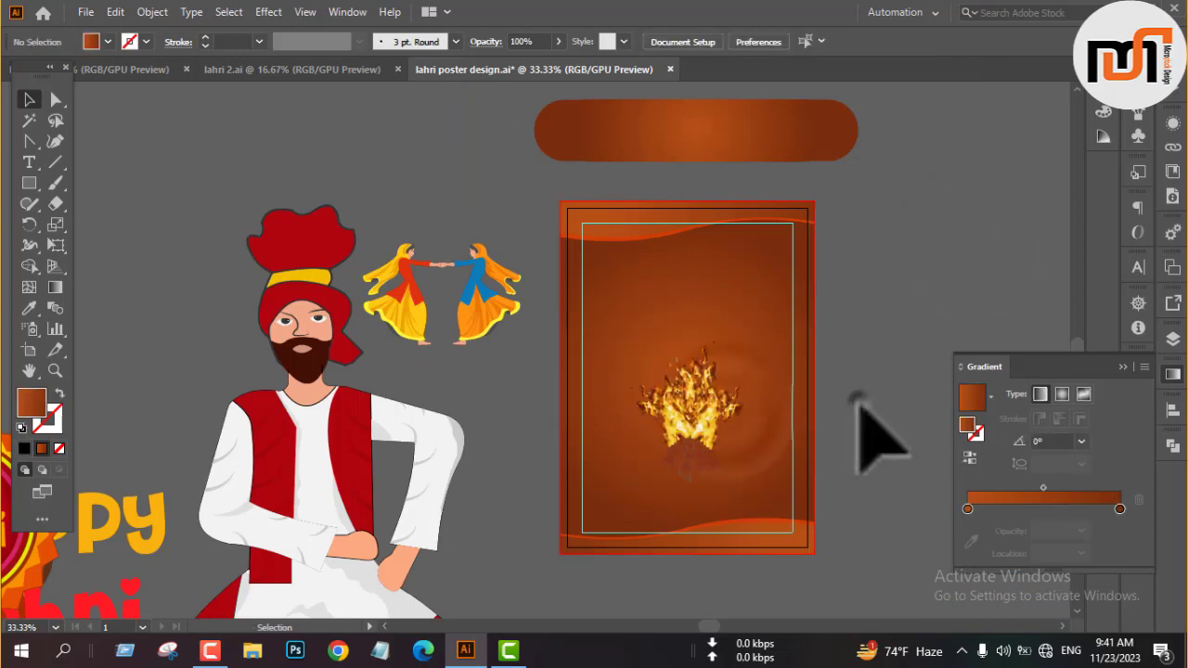
pyautogui.scroll(3, 676, 475)
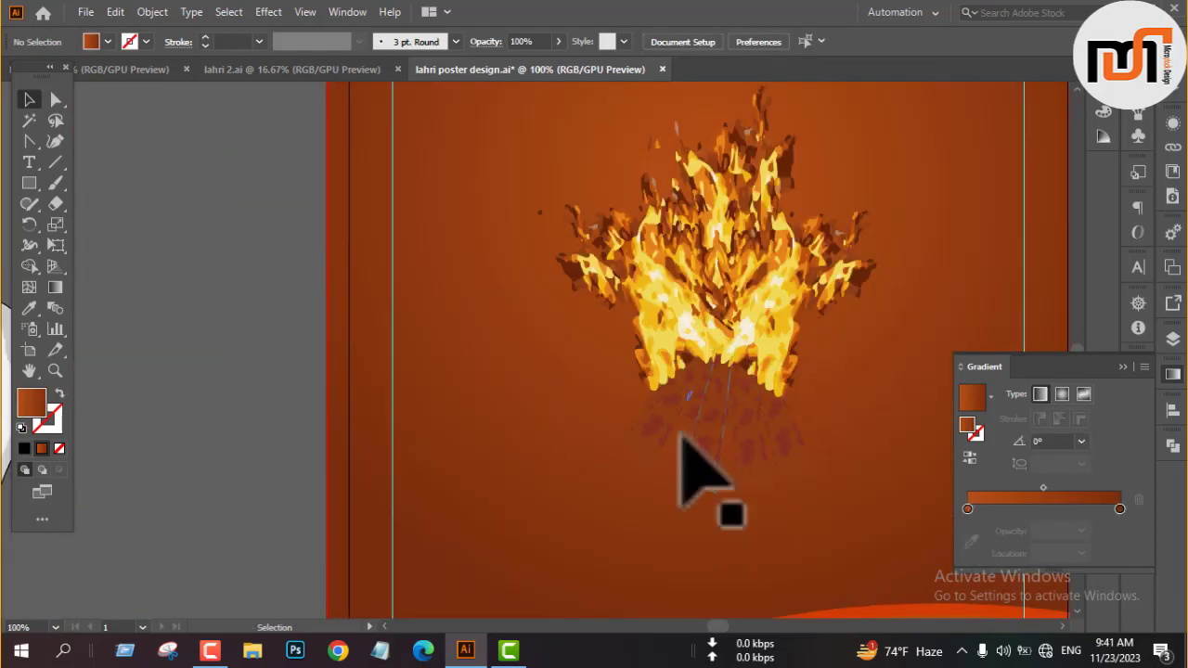
pyautogui.scroll(4, 692, 455)
pyautogui.scroll(-4, 661, 455)
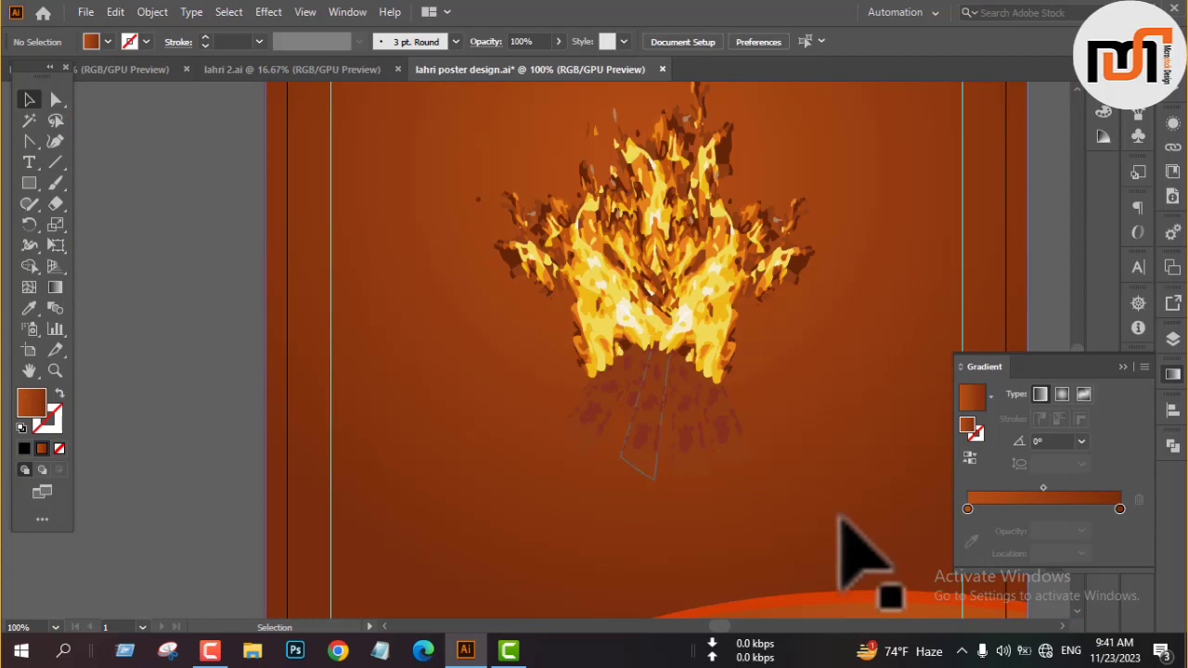
pyautogui.scroll(-6, 840, 520)
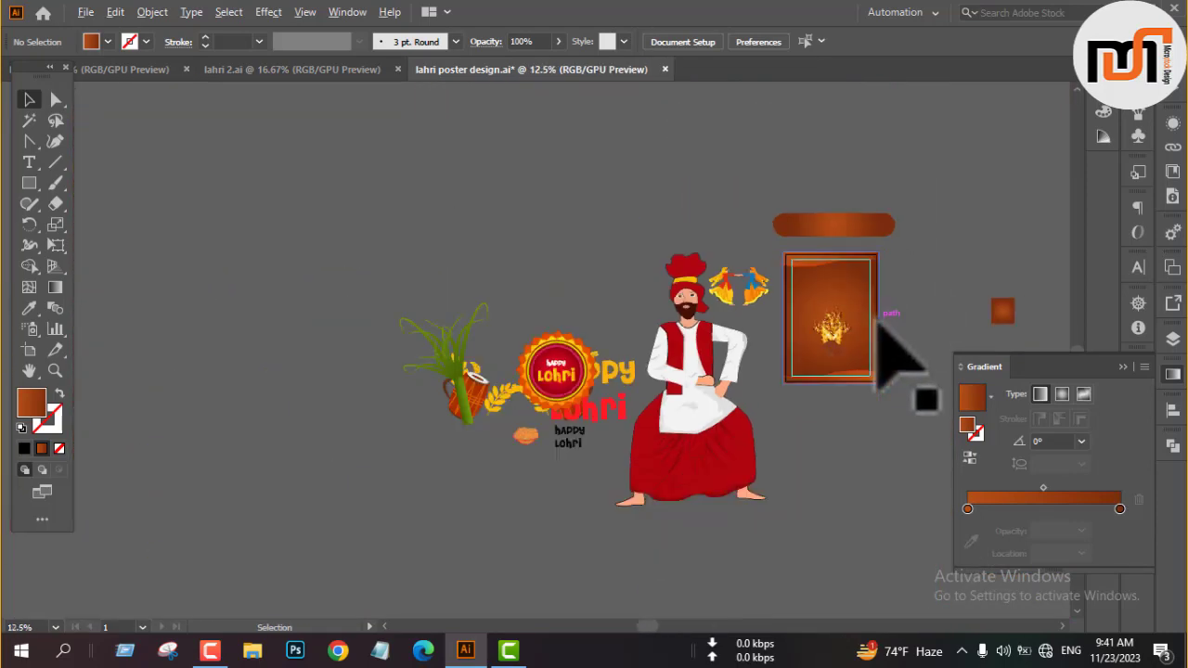
pyautogui.scroll(2, 614, 338)
# Copy the single black-outlined log from the lahri document into the poster and place it beside the bonfire's base.
pyautogui.click(111, 69)
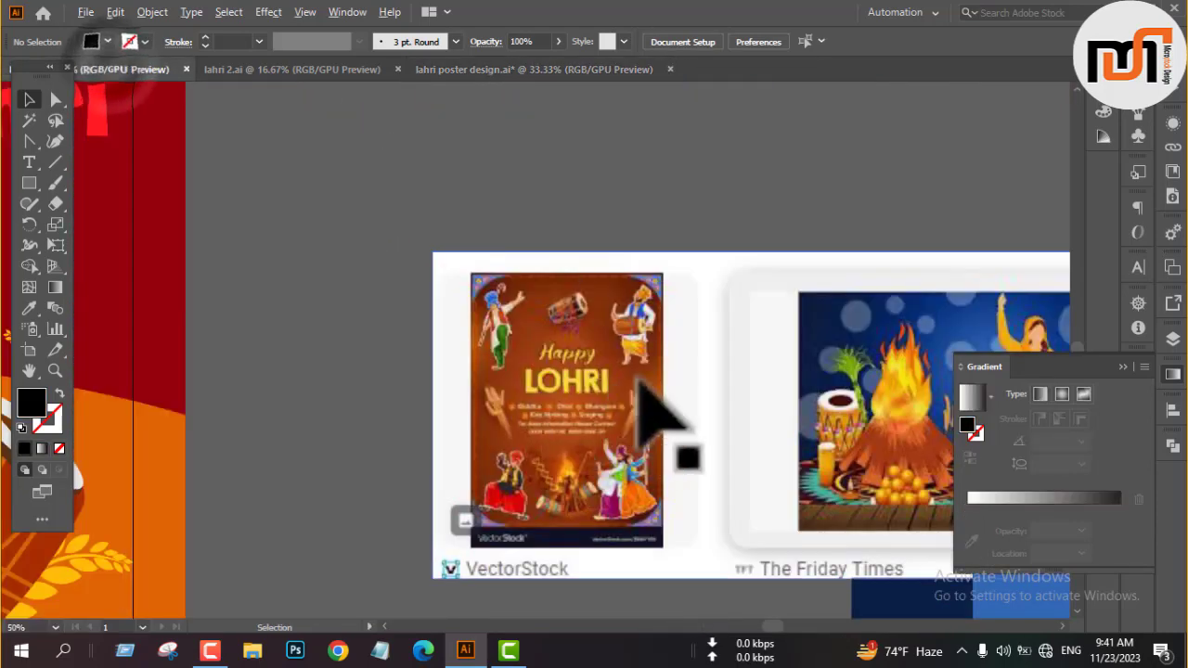
pyautogui.scroll(-5, 634, 378)
pyautogui.moveTo(351, 492); pyautogui.dragTo(653, 394)
pyautogui.scroll(3, 480, 342)
pyautogui.scroll(4, 287, 453)
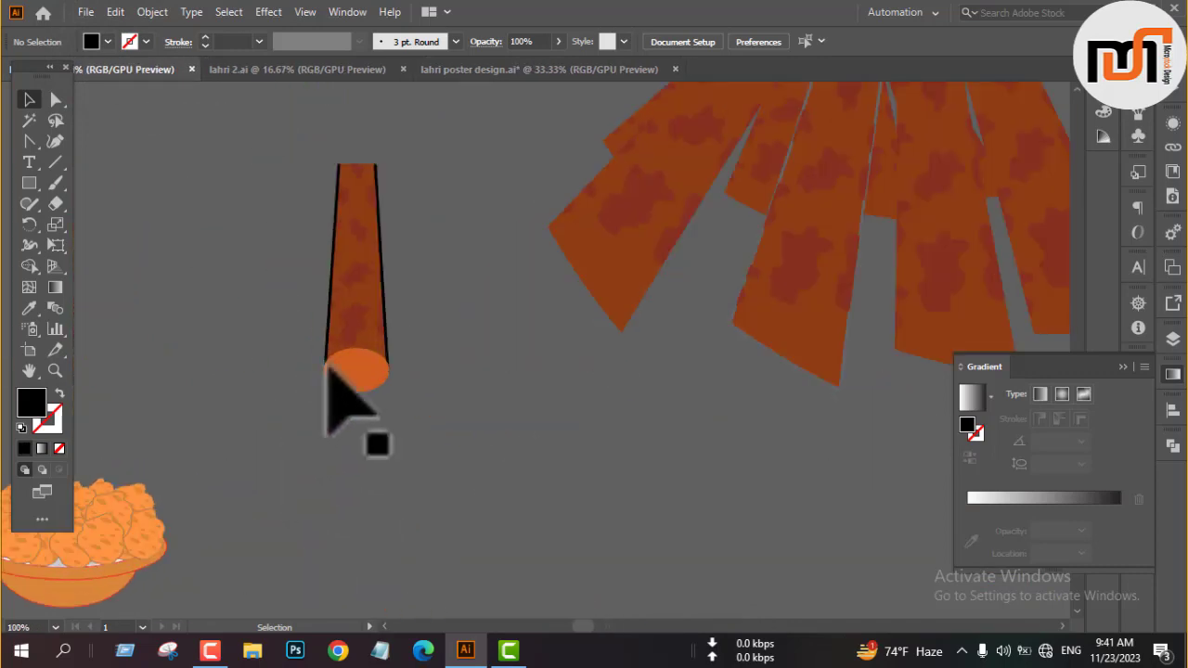
pyautogui.click(329, 335)
pyautogui.hotkey('ctrl', 'c')
pyautogui.click(509, 70)
pyautogui.hotkey('ctrl', 'v')
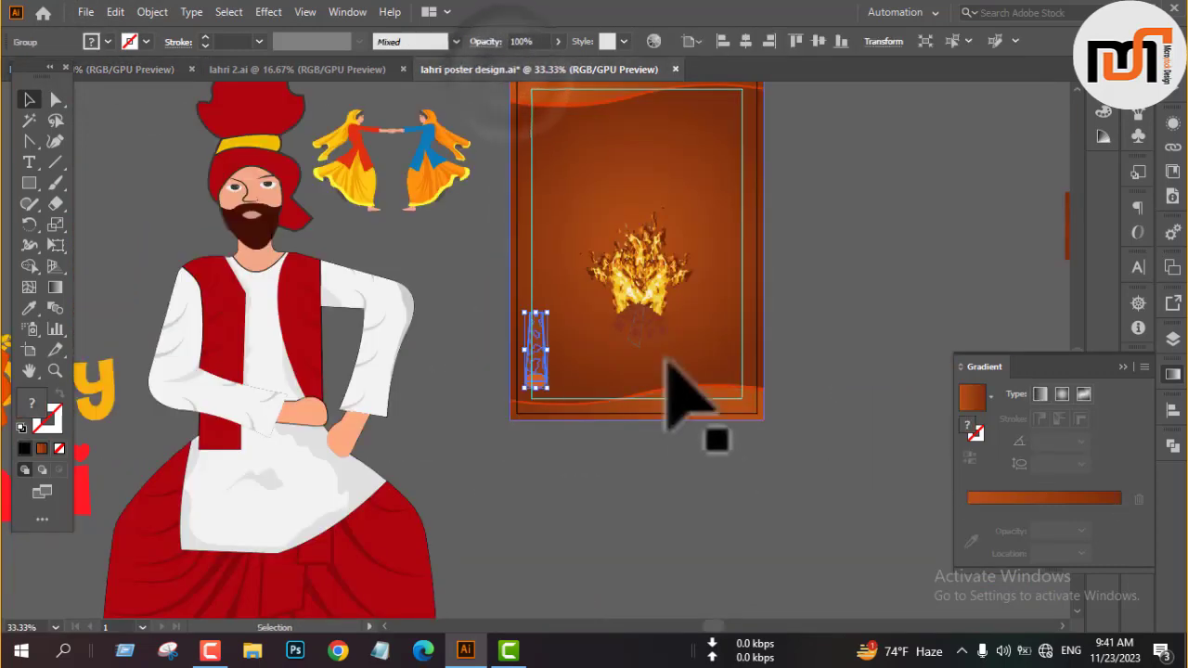
pyautogui.scroll(3, 676, 384)
pyautogui.moveTo(278, 397); pyautogui.dragTo(477, 350)
pyautogui.click(1028, 263)
# Ungroup the bonfire and delete its faint original logs beneath the flames.
pyautogui.click(554, 316)
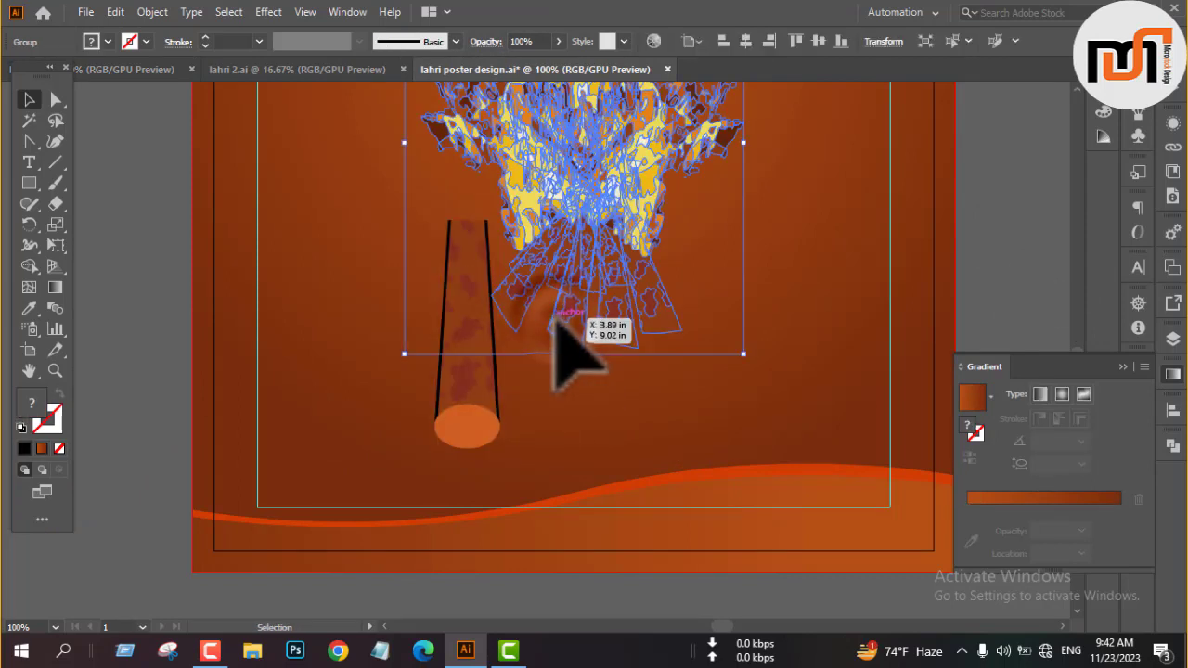
pyautogui.rightClick(555, 316)
pyautogui.click(633, 469)
pyautogui.click(620, 288)
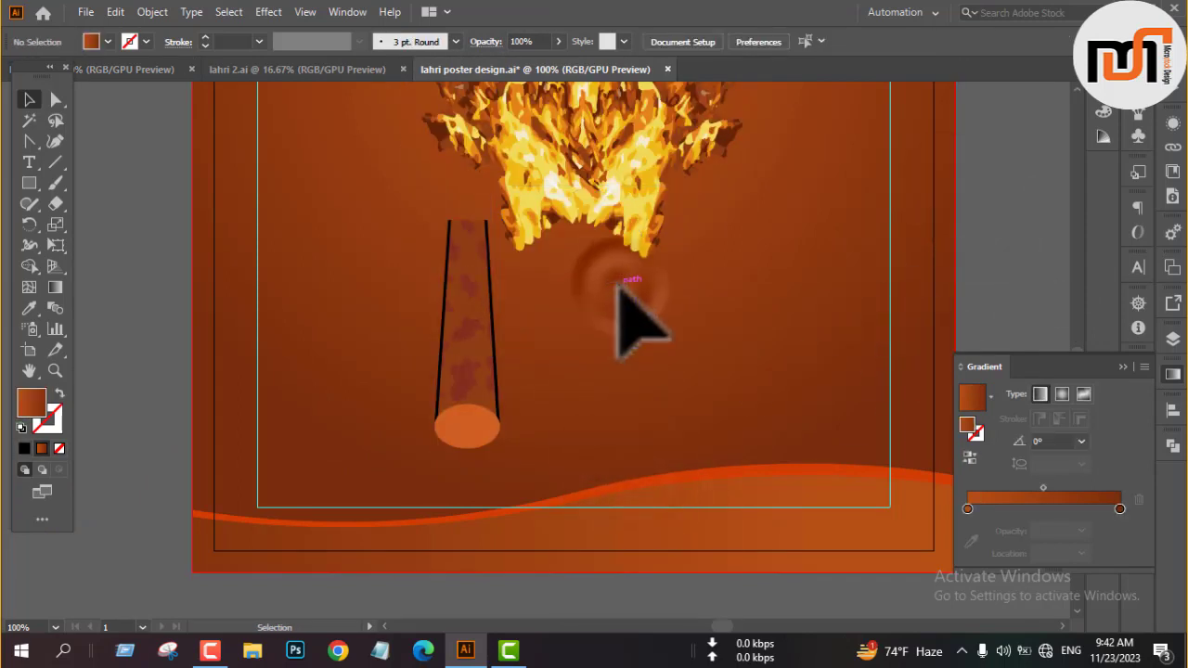
# Recolour the log's black side outlines with the flame's yellow and lower their opacity.
pyautogui.click(487, 239)
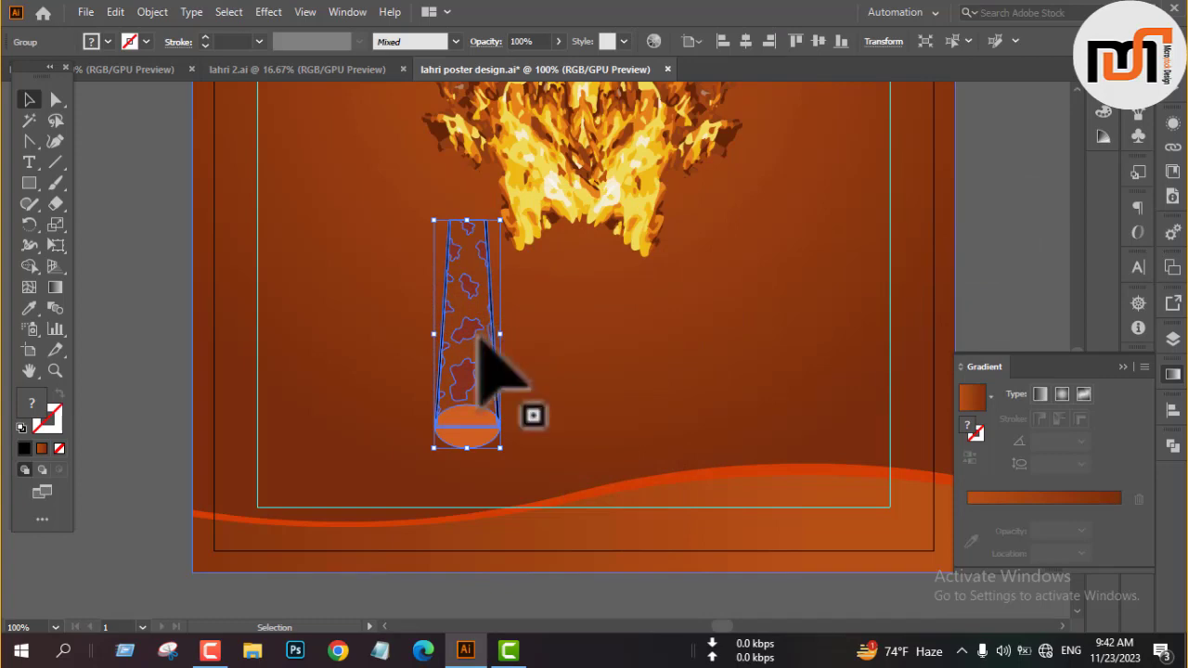
pyautogui.click(143, 336)
pyautogui.scroll(5, 496, 333)
pyautogui.press('a')
pyautogui.scroll(-5, 468, 362)
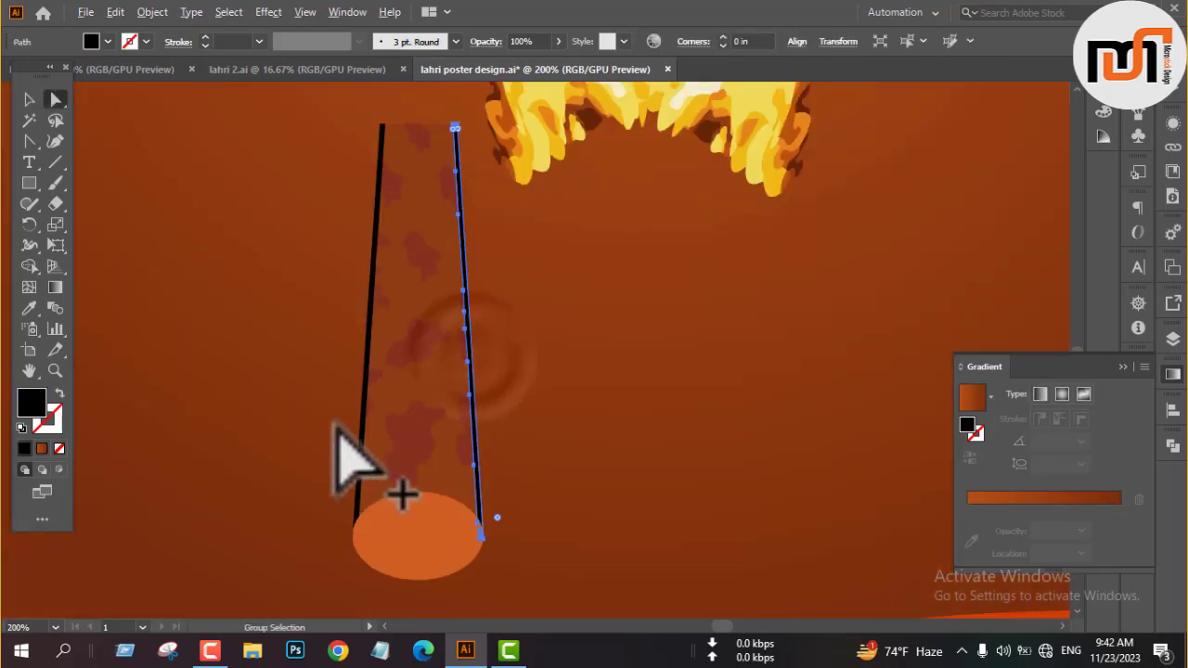
pyautogui.scroll(5, 418, 392)
pyautogui.scroll(-5, 424, 398)
pyautogui.press('i')
pyautogui.scroll(2, 552, 225)
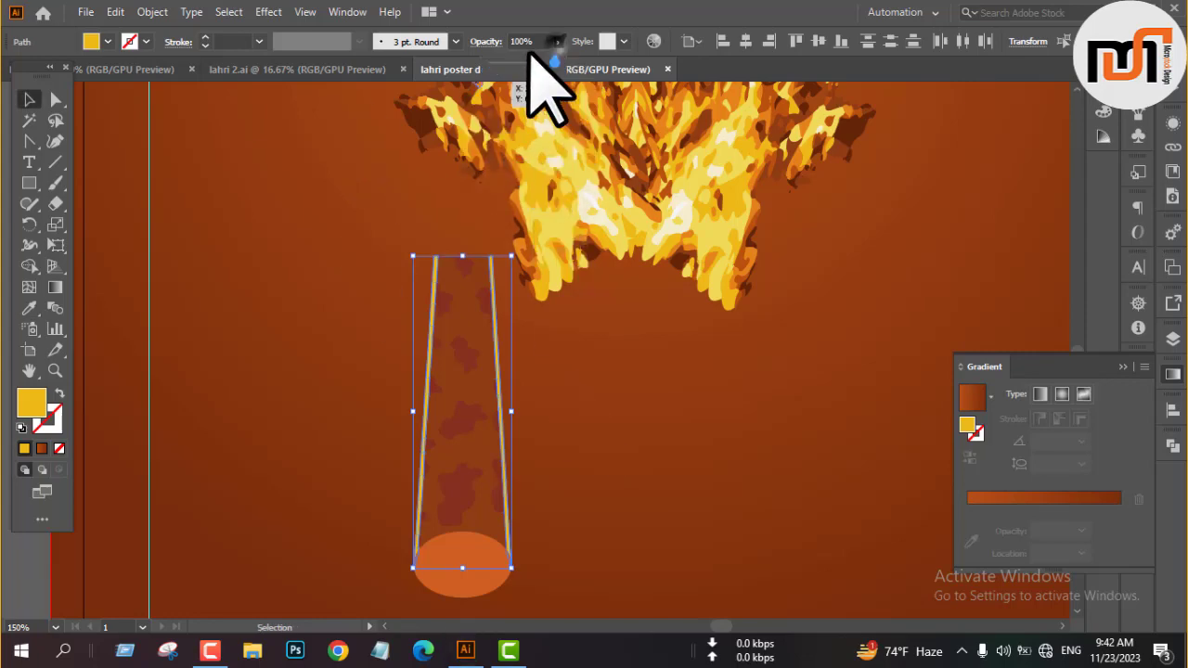
pyautogui.click(610, 384)
# Scale the log down and duplicate it into a row under the flames, tilting the leftmost log outward.
pyautogui.click(452, 454)
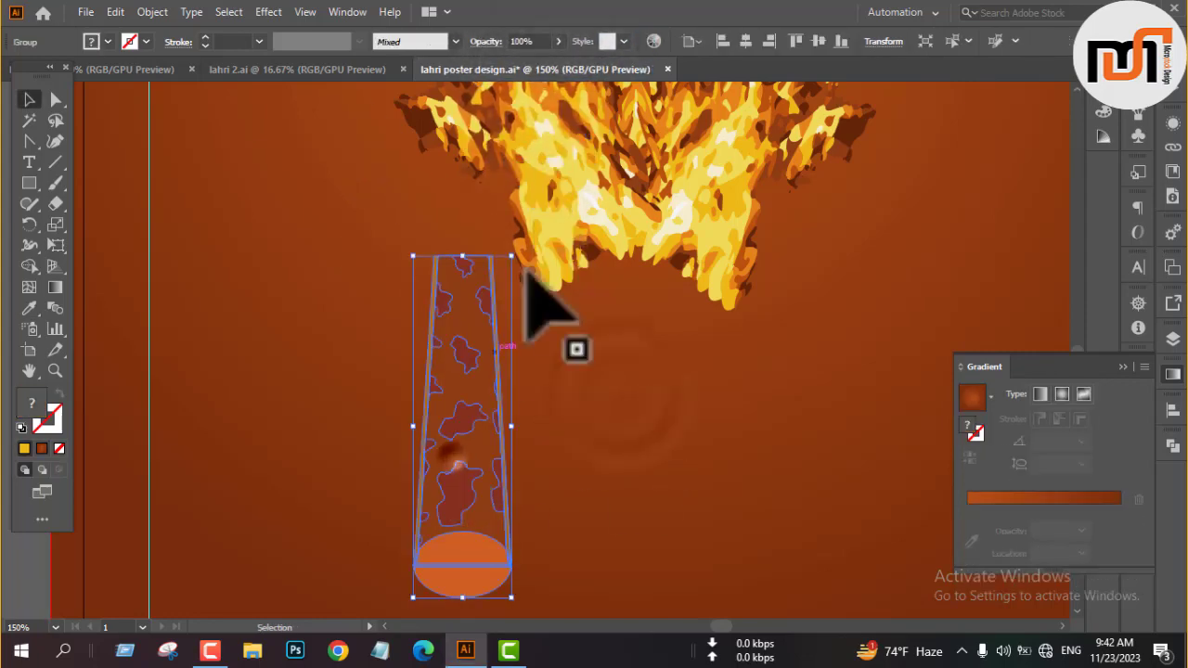
pyautogui.moveTo(527, 277); pyautogui.dragTo(653, 401)
pyautogui.scroll(-2, 594, 405)
pyautogui.scroll(2, 560, 398)
pyautogui.scroll(2, 680, 270)
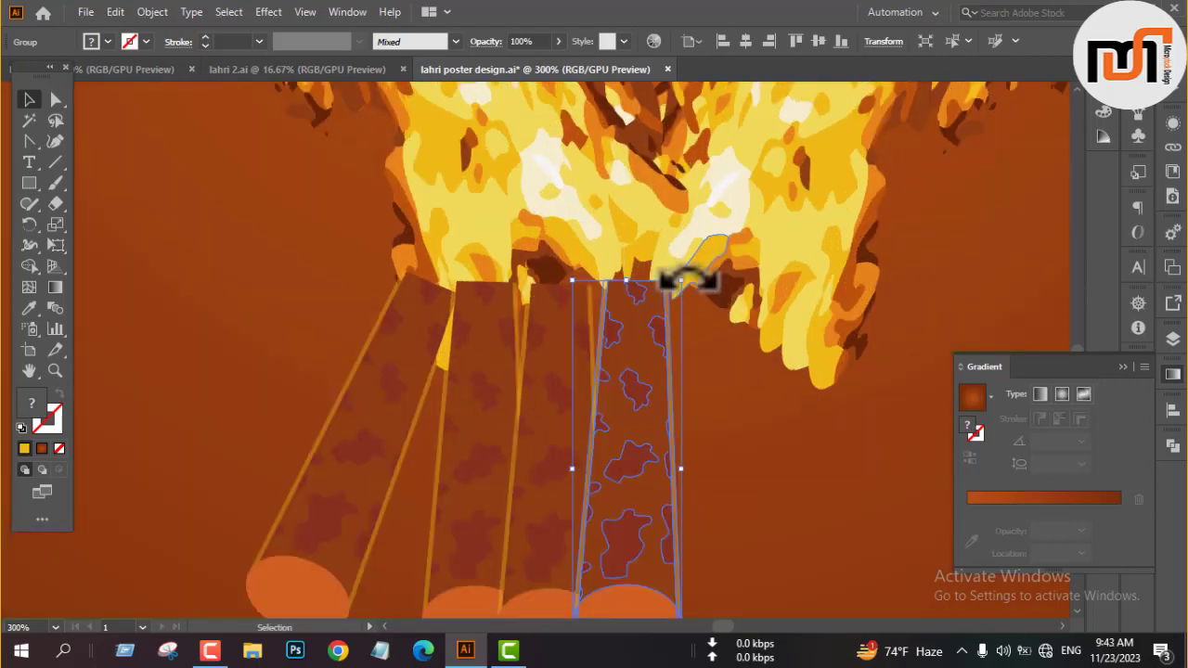
# Extend the row with more log copies toward its right end and fan the last ones outward.
pyautogui.moveTo(682, 281); pyautogui.dragTo(767, 432)
pyautogui.scroll(-2, 694, 433)
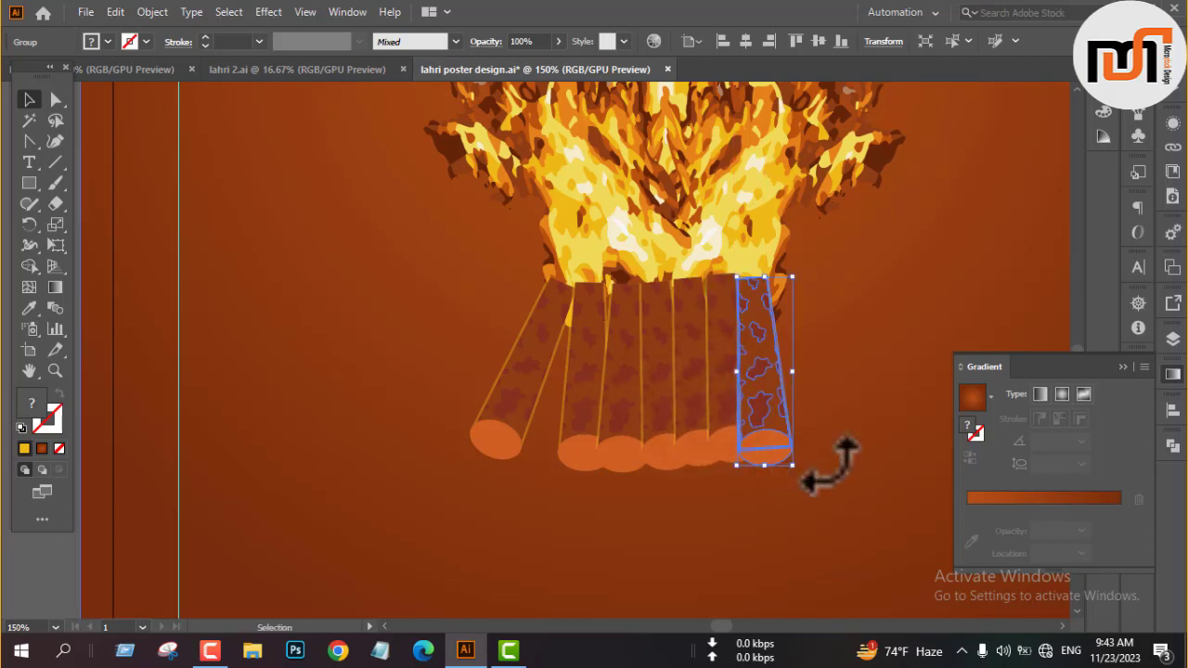
pyautogui.moveTo(828, 461); pyautogui.dragTo(813, 395)
pyautogui.moveTo(697, 423); pyautogui.dragTo(753, 418)
pyautogui.moveTo(791, 472); pyautogui.dragTo(824, 464)
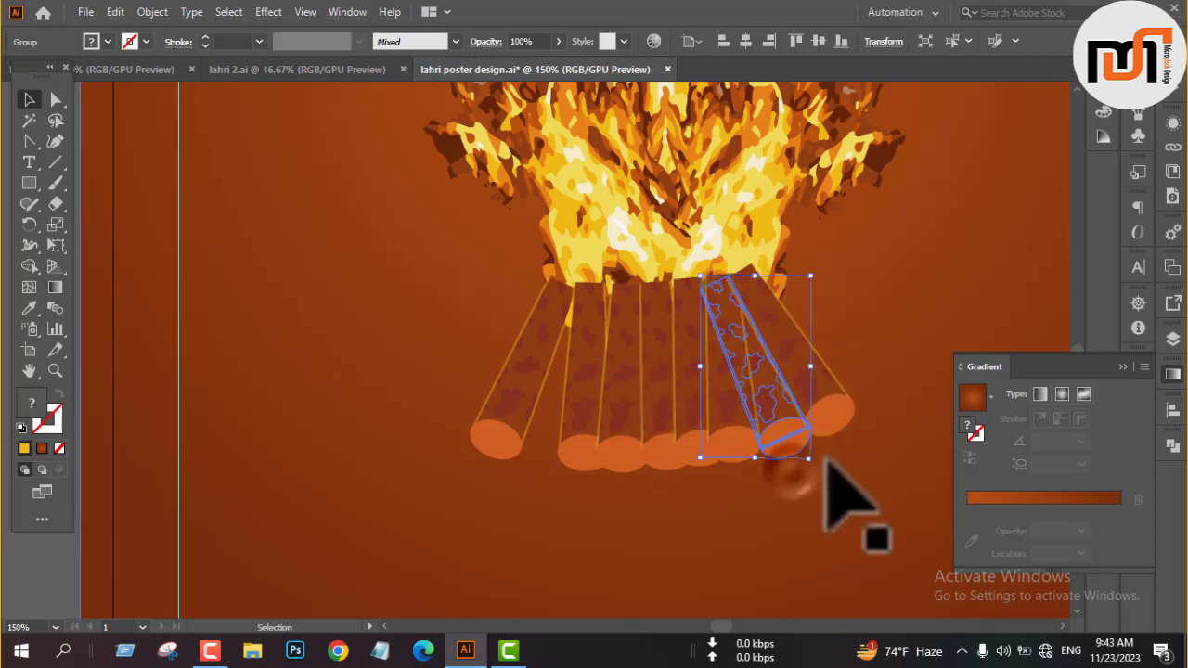
pyautogui.click(882, 303)
# Tilt the second log from the left outward to close the gap beside the leftmost log.
pyautogui.scroll(-4, 499, 419)
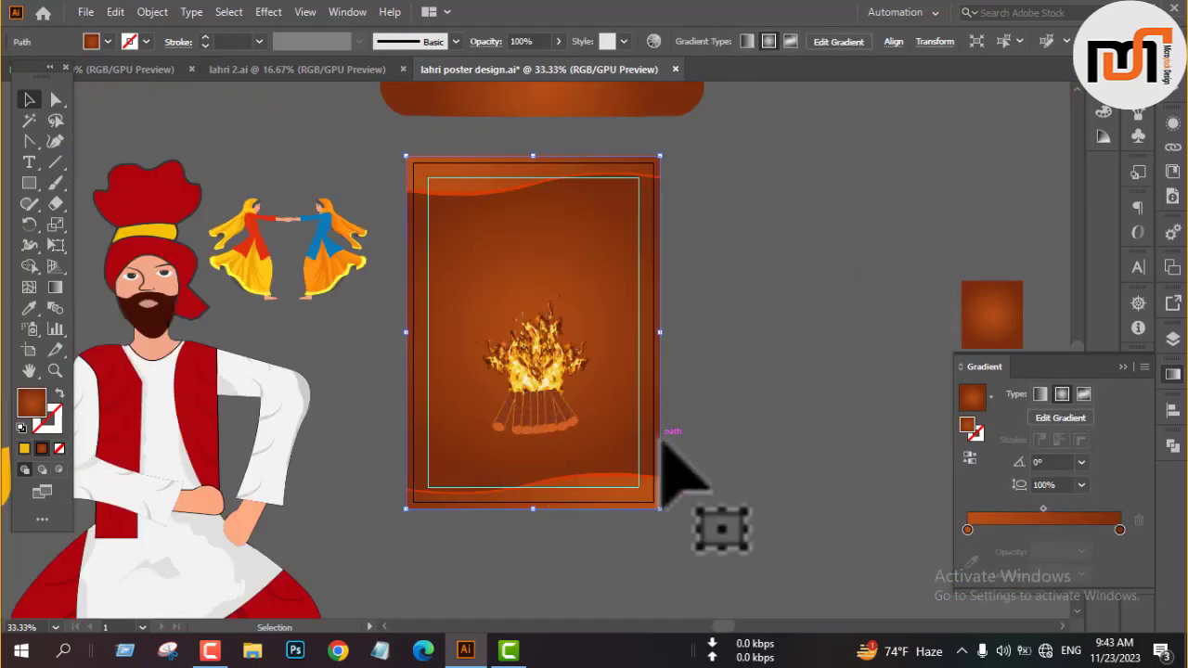
pyautogui.scroll(4, 519, 454)
pyautogui.click(552, 443)
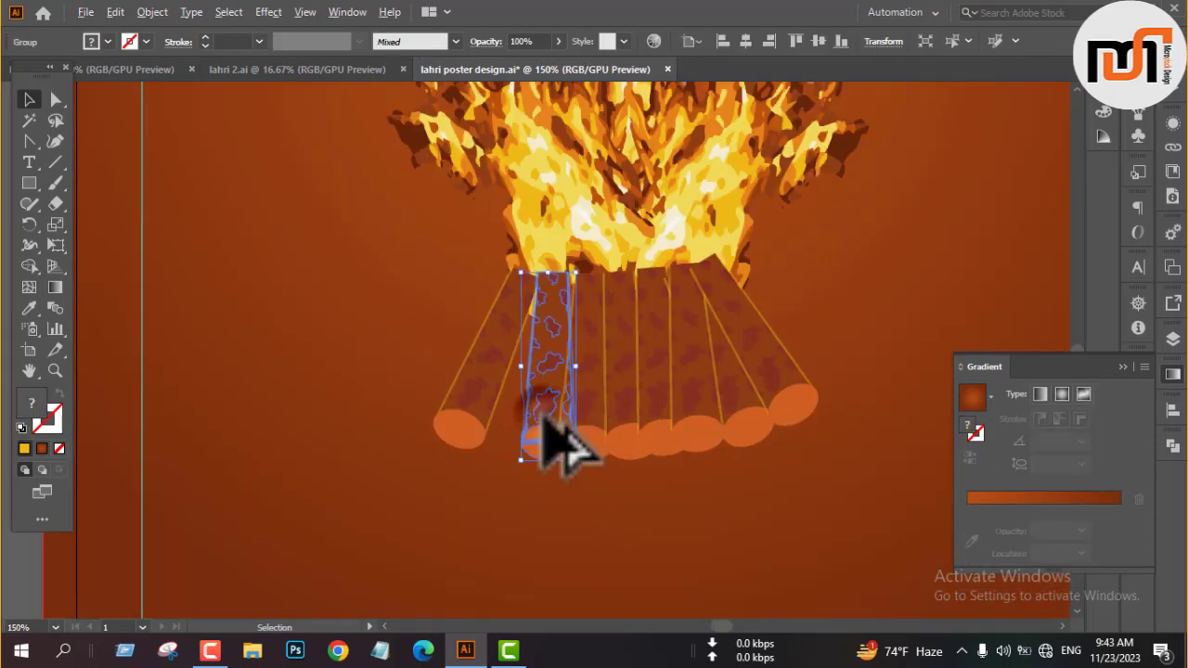
pyautogui.moveTo(497, 473); pyautogui.dragTo(474, 466)
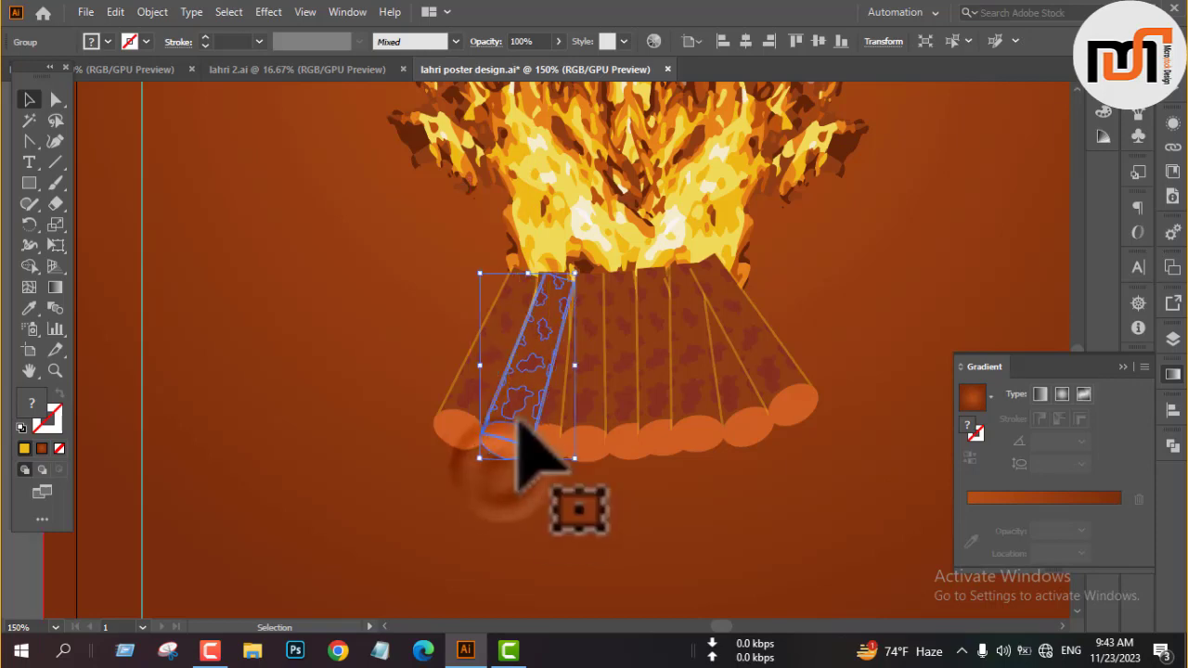
pyautogui.moveTo(519, 418); pyautogui.dragTo(507, 415)
pyautogui.scroll(-2, 525, 403)
# Group the flames and all the logs into one bonfire object.
pyautogui.moveTo(900, 299); pyautogui.dragTo(769, 450)
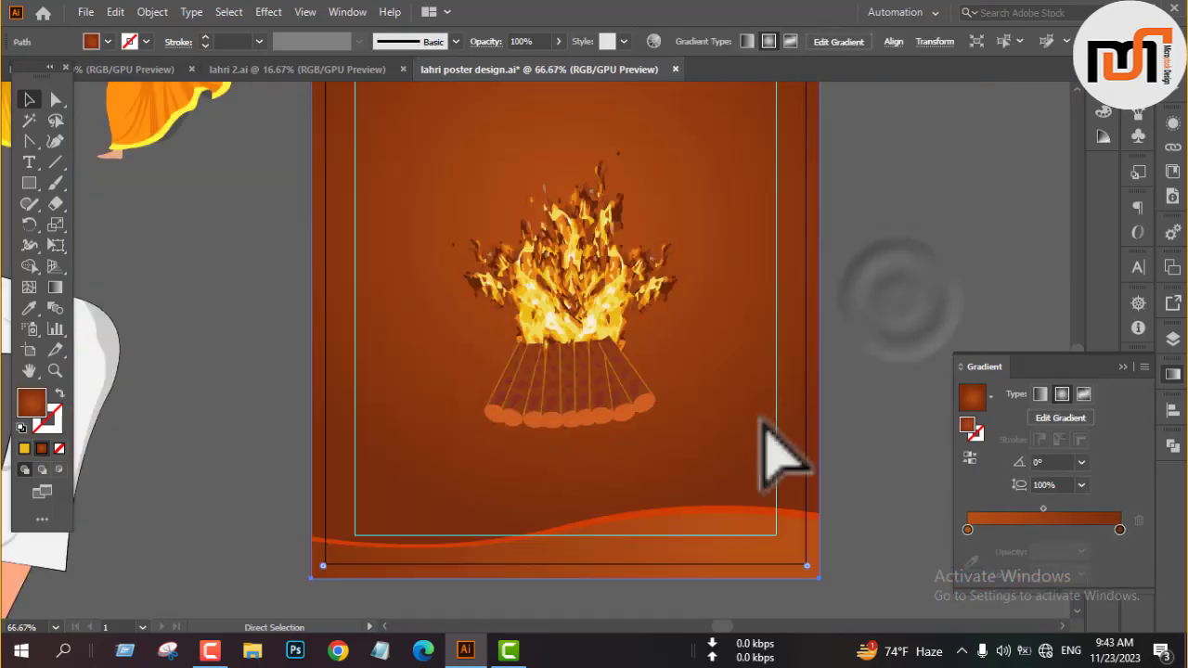
pyautogui.moveTo(426, 222); pyautogui.dragTo(628, 451)
pyautogui.scroll(-3, 610, 409)
pyautogui.click(764, 344)
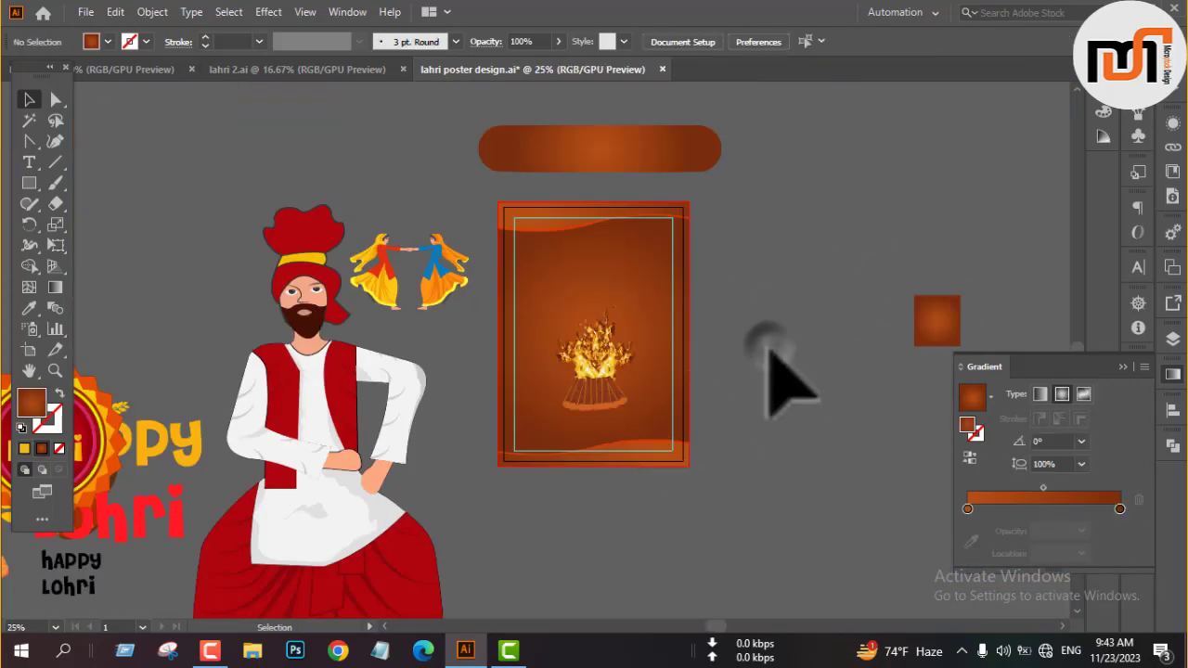
# Look over the festival artwork collection in the lahri document and return to the poster.
pyautogui.click(154, 70)
pyautogui.scroll(-5, 306, 260)
pyautogui.scroll(-1, 477, 278)
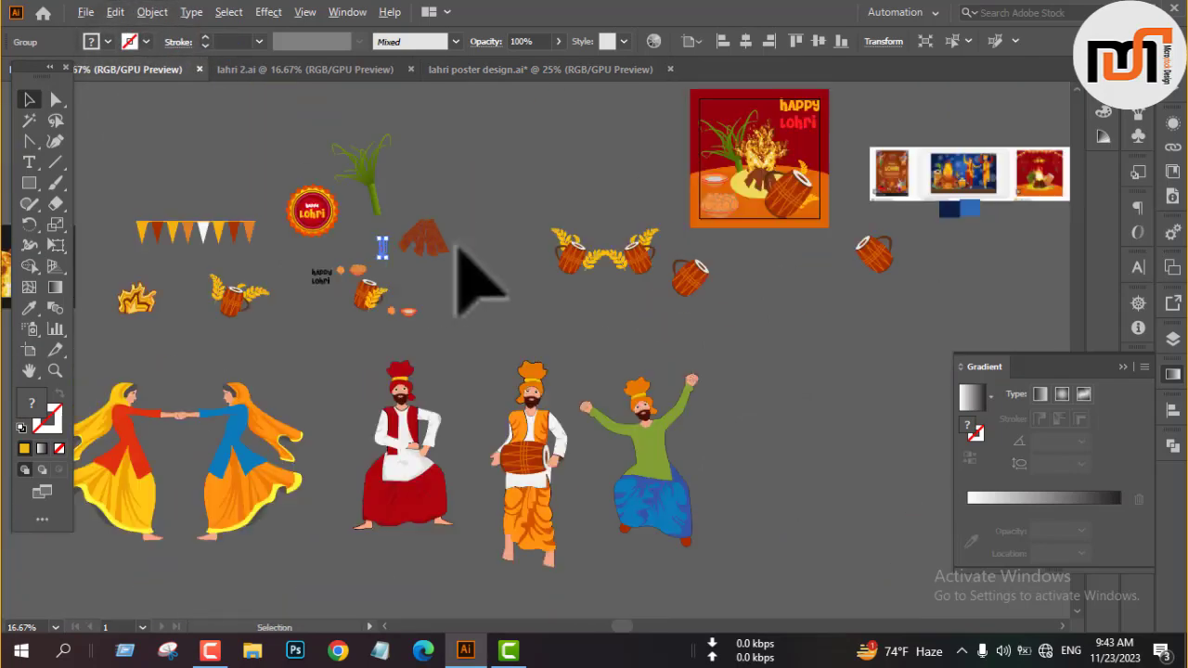
pyautogui.scroll(6, 517, 212)
pyautogui.click(454, 67)
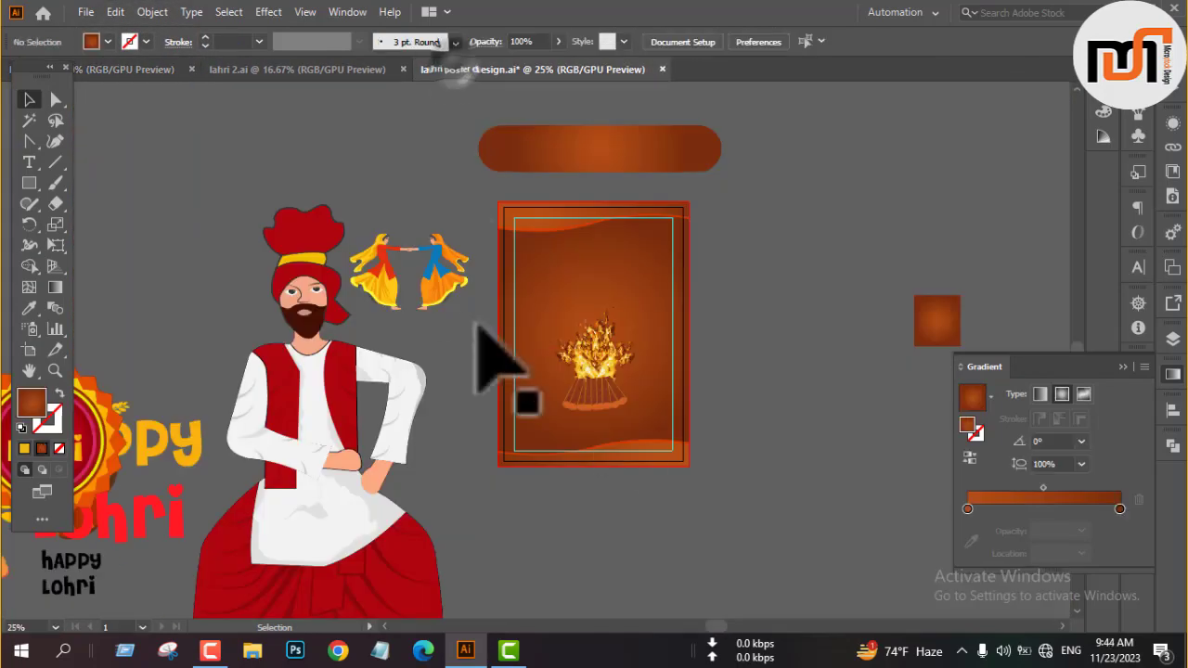
# Scale the grouped bonfire down, set it at the bottom wave and centre it horizontally on the poster.
pyautogui.click(606, 406)
pyautogui.scroll(5, 628, 397)
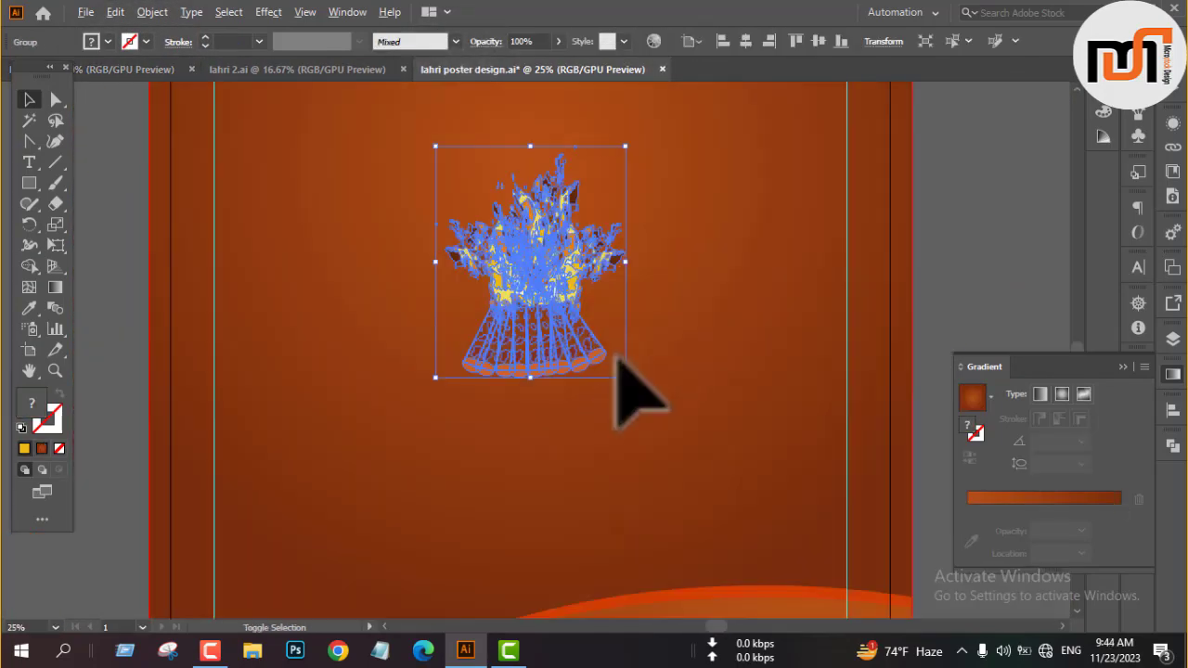
pyautogui.scroll(-2, 719, 172)
pyautogui.moveTo(650, 287); pyautogui.dragTo(649, 418)
pyautogui.scroll(2, 650, 418)
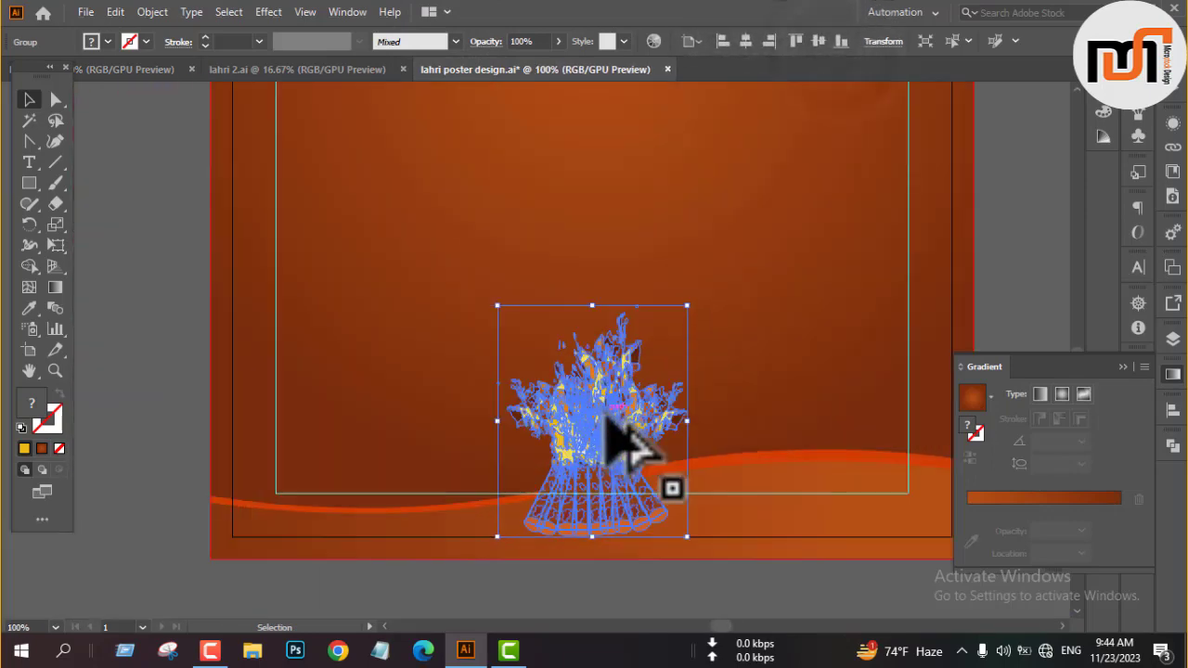
pyautogui.moveTo(588, 470); pyautogui.dragTo(591, 395)
pyautogui.click(745, 41)
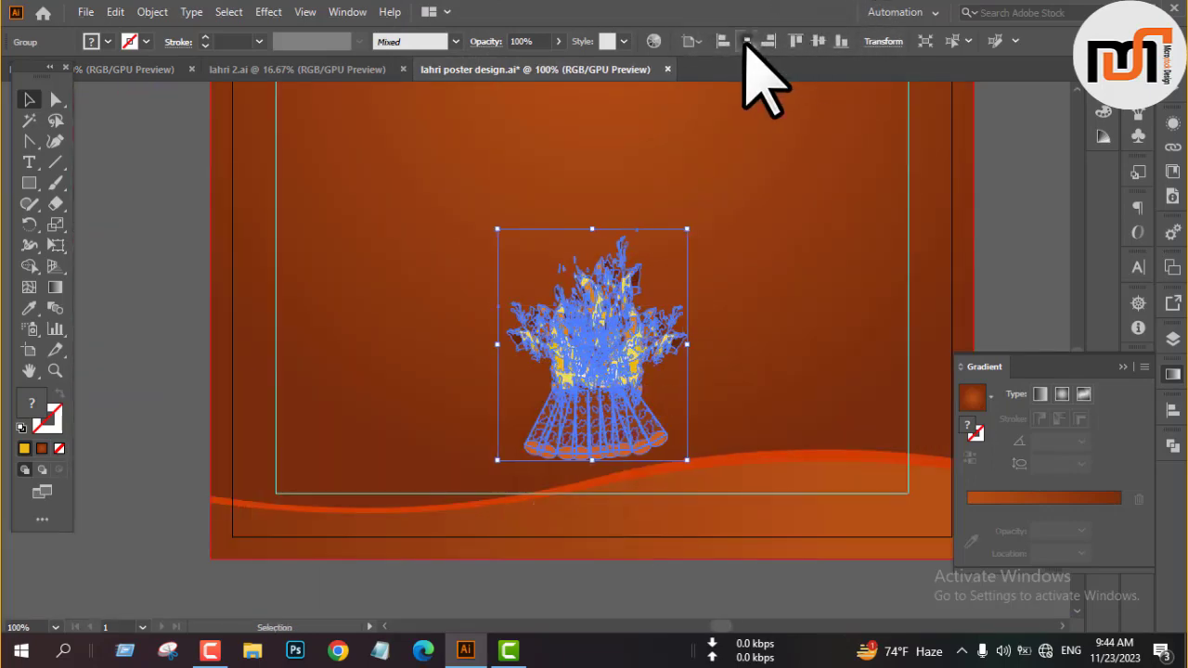
pyautogui.click(994, 200)
# Ungroup the dancing women and move the one in the blue top onto the poster, right of the bonfire.
pyautogui.scroll(-4, 468, 477)
pyautogui.moveTo(436, 399); pyautogui.dragTo(572, 344)
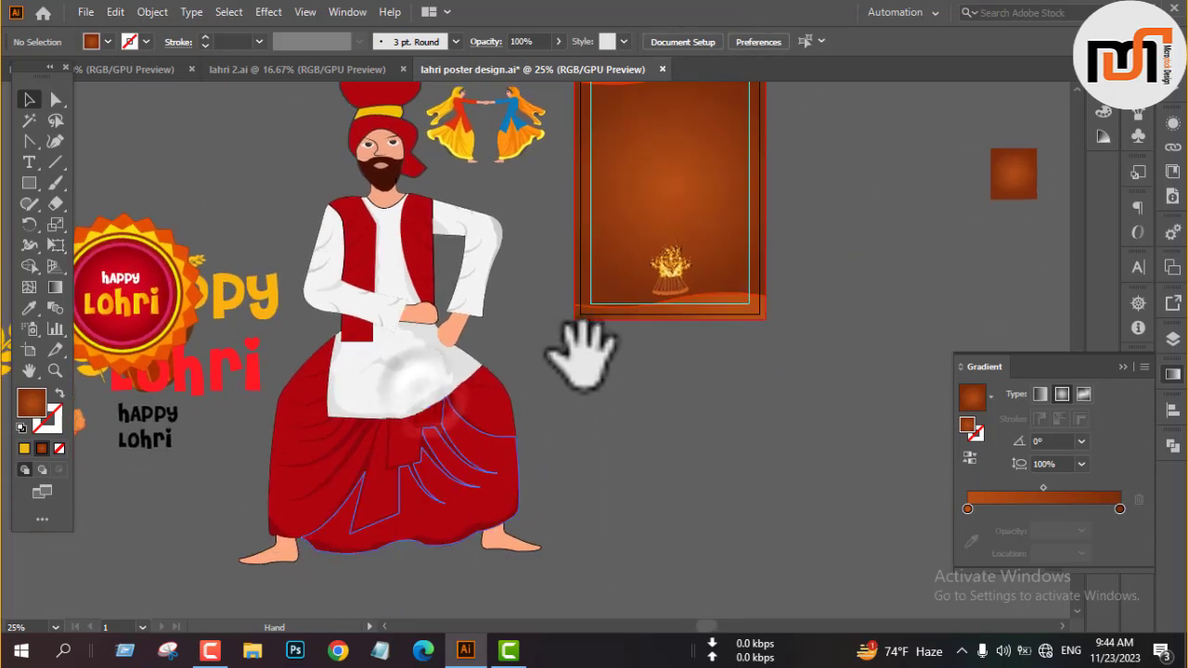
pyautogui.scroll(1, 520, 297)
pyautogui.click(450, 231)
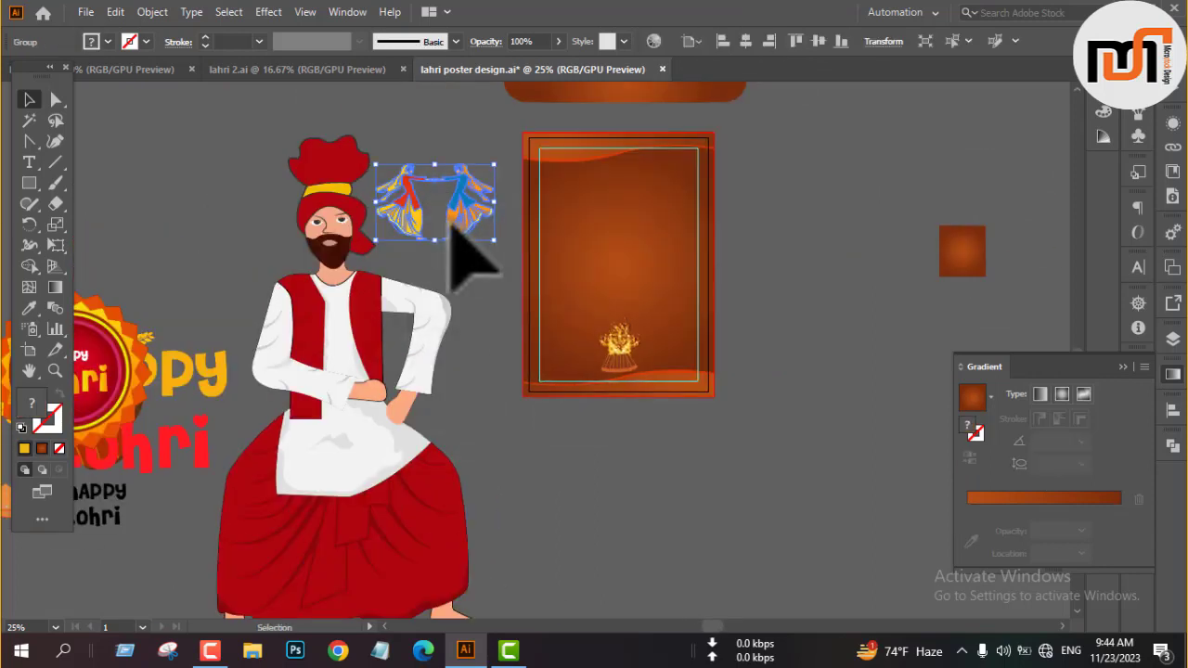
pyautogui.rightClick(454, 232)
pyautogui.click(544, 363)
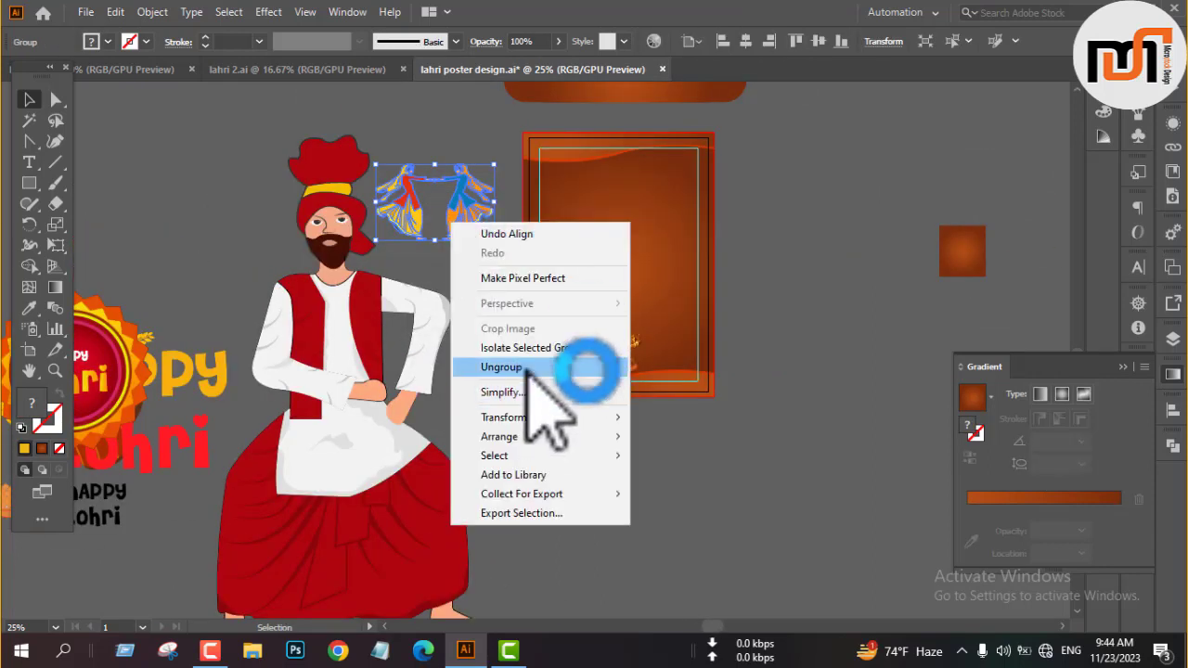
pyautogui.moveTo(464, 207); pyautogui.dragTo(631, 368)
pyautogui.click(774, 396)
# Scale the woman in the blue top down and align her scarf's outer edge with the poster's right margin guide.
pyautogui.scroll(4, 677, 363)
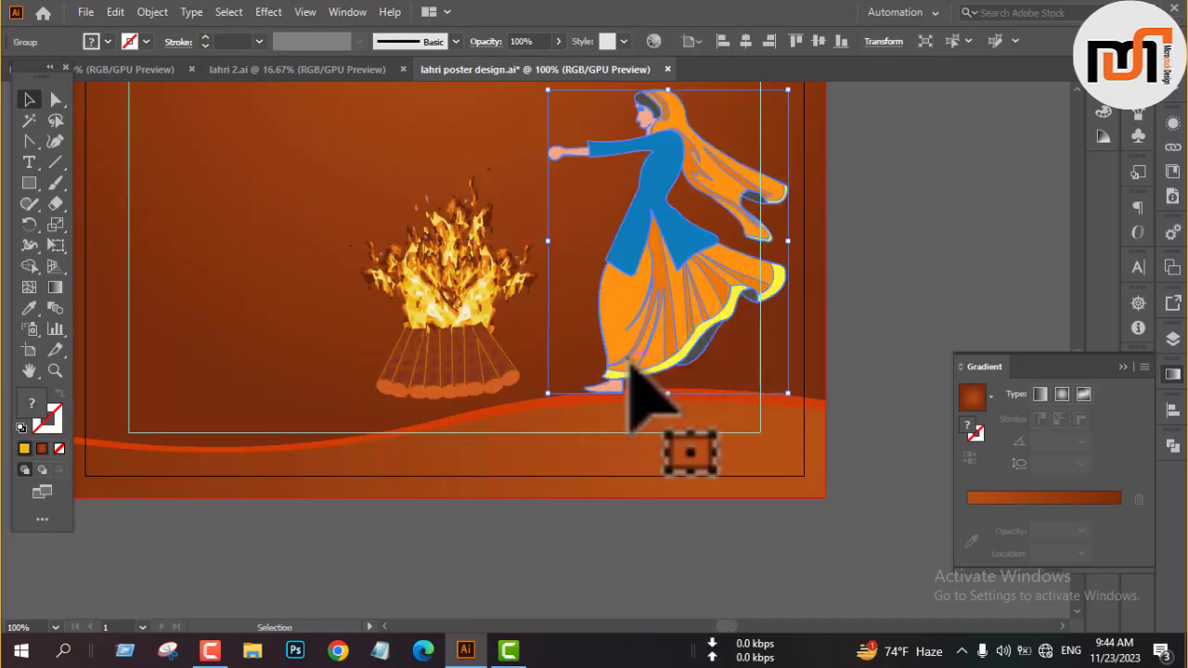
pyautogui.moveTo(788, 241); pyautogui.dragTo(765, 258)
pyautogui.scroll(2, 728, 295)
pyautogui.moveTo(670, 278); pyautogui.dragTo(675, 332)
pyautogui.press('Right')
pyautogui.press('Right')
pyautogui.press('Right')
pyautogui.press('Right')
pyautogui.scroll(2, 810, 168)
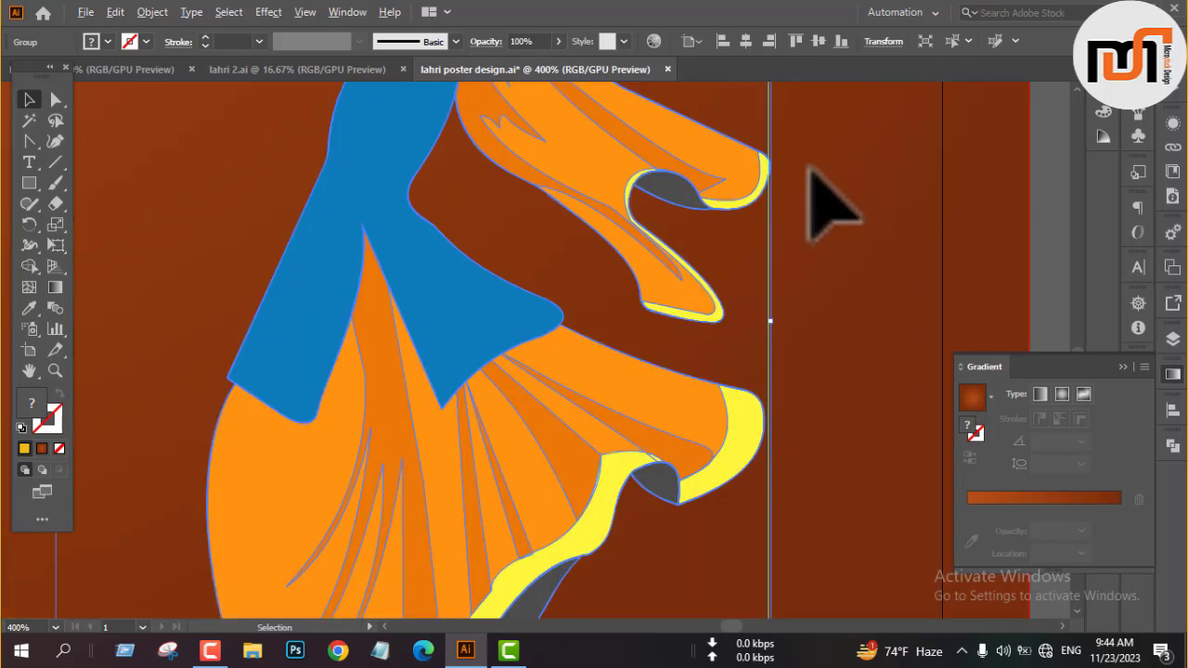
pyautogui.press('Left')
# Lower the woman in the blue top so her foot rests on the bottom wave's crest.
pyautogui.scroll(-2, 809, 168)
pyautogui.press('Down')
pyautogui.press('Down')
pyautogui.press('Down')
pyautogui.press('Down')
pyautogui.press('Down')
pyautogui.press('Down')
pyautogui.press('Down')
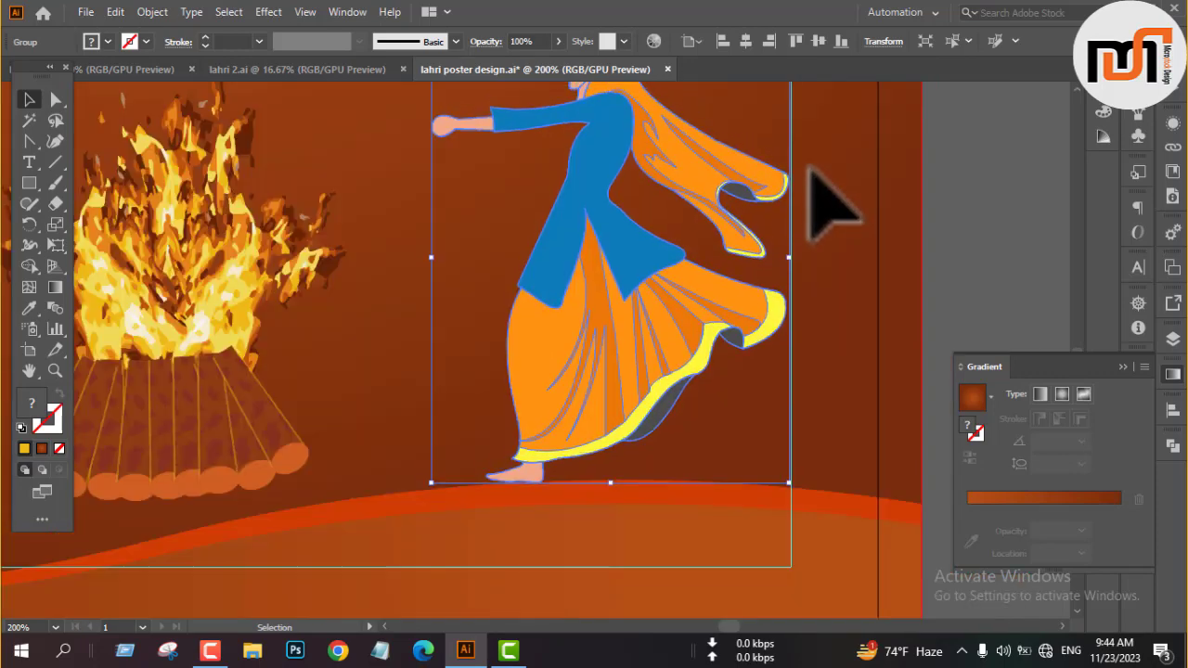
# Move the woman in the red top onto the poster, left of the bonfire, and scale her down.
pyautogui.scroll(-3, 872, 240)
pyautogui.click(870, 239)
pyautogui.scroll(-2, 886, 306)
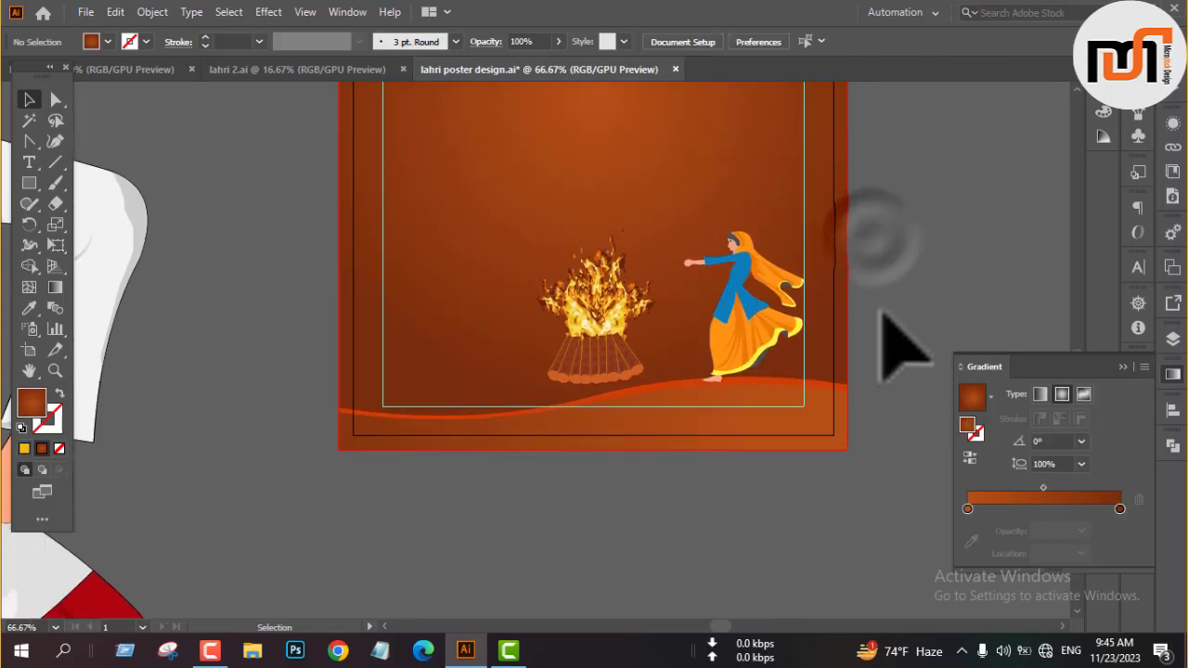
pyautogui.moveTo(459, 157); pyautogui.dragTo(703, 358)
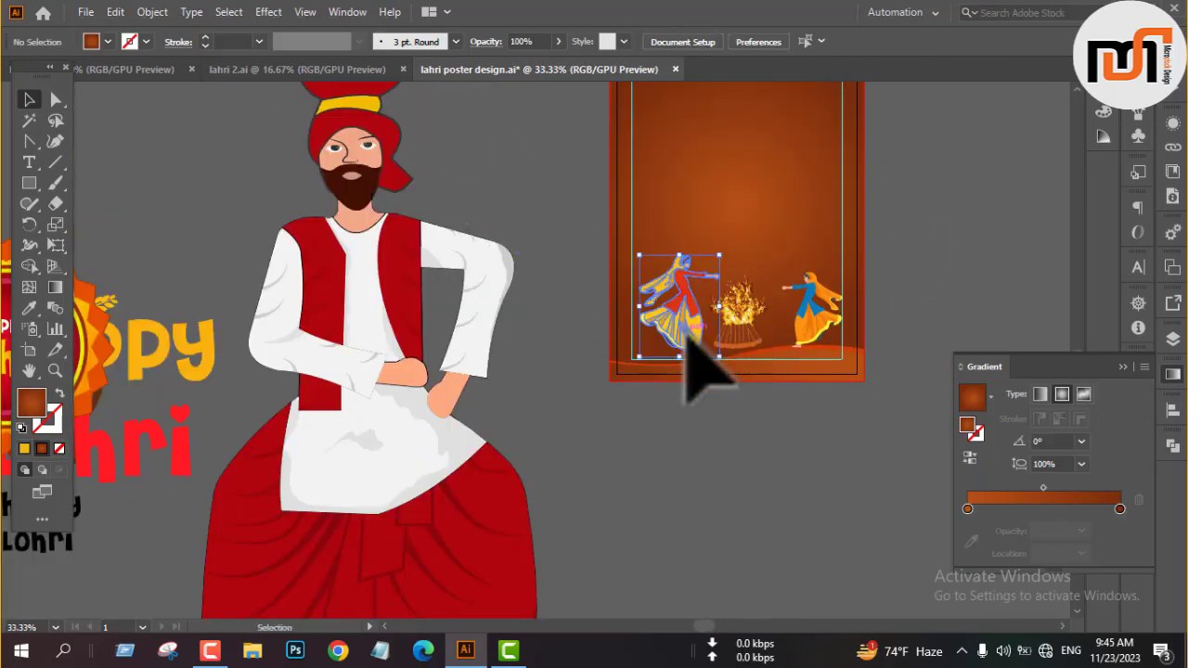
pyautogui.scroll(3, 703, 358)
pyautogui.moveTo(698, 316); pyautogui.dragTo(566, 302)
pyautogui.moveTo(579, 260); pyautogui.dragTo(543, 269)
# Align the red-topped woman's scarf with the poster's left margin guide and lower her foot onto the bottom margin guide.
pyautogui.moveTo(478, 290); pyautogui.dragTo(402, 336)
pyautogui.scroll(1, 402, 336)
pyautogui.press('Left')
pyautogui.press('Left')
pyautogui.press('Left')
pyautogui.press('Left')
pyautogui.press('Left')
pyautogui.press('Left')
pyautogui.press('Left')
pyautogui.press('Left')
pyautogui.press('Left')
pyautogui.press('Left')
pyautogui.press('Left')
pyautogui.press('Left')
pyautogui.press('Left')
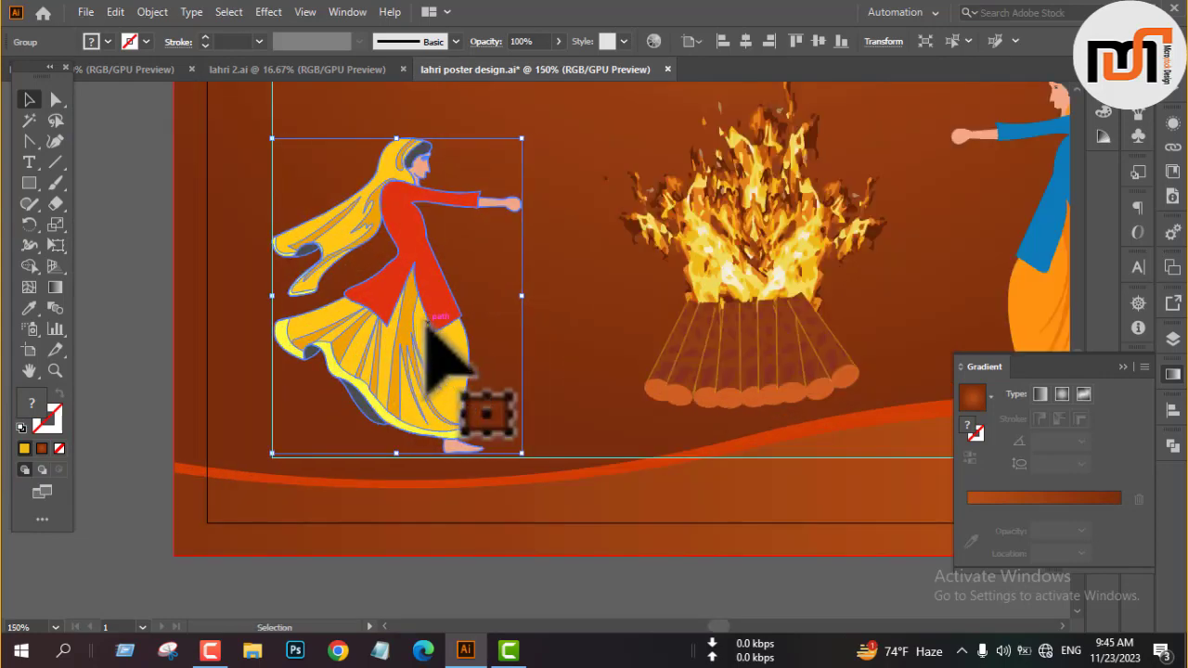
pyautogui.press('Down')
pyautogui.press('Down')
pyautogui.press('Down')
pyautogui.press('Down')
pyautogui.press('Down')
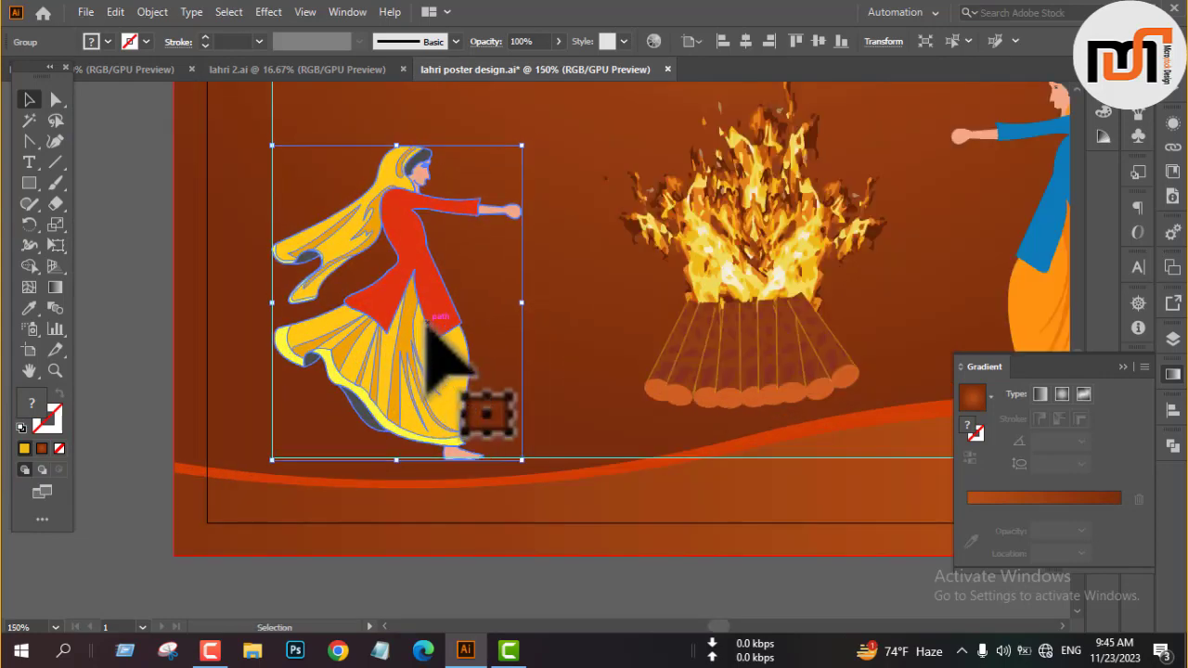
pyautogui.scroll(-2, 427, 329)
pyautogui.click(522, 473)
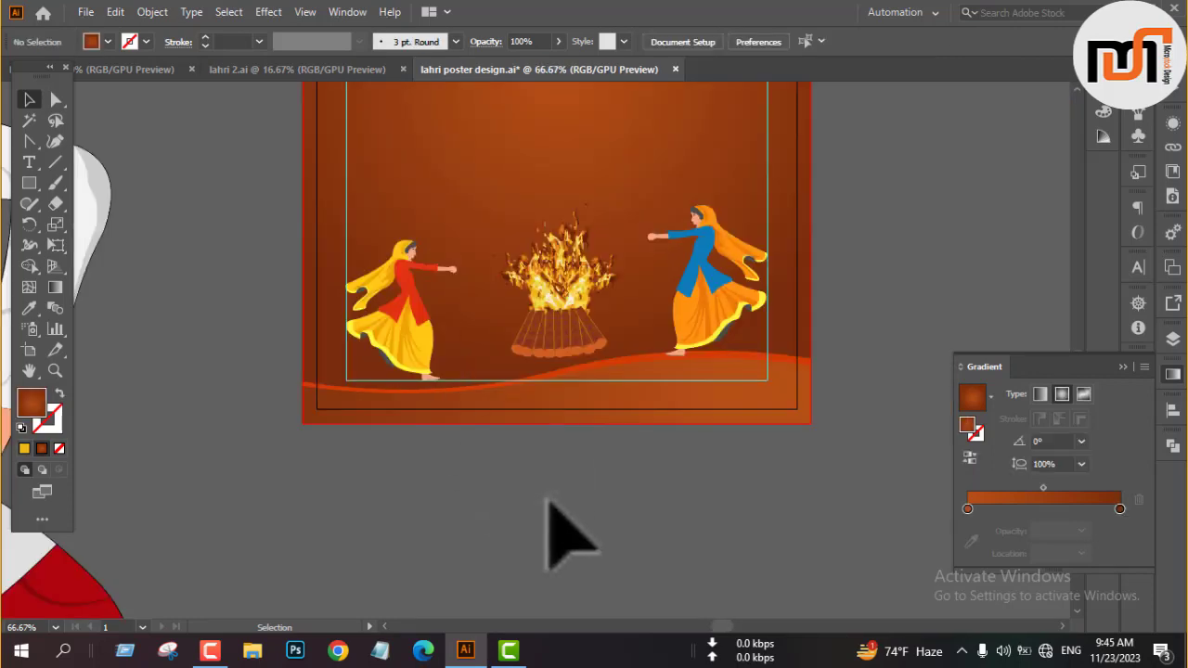
pyautogui.scroll(-2, 549, 501)
pyautogui.click(284, 72)
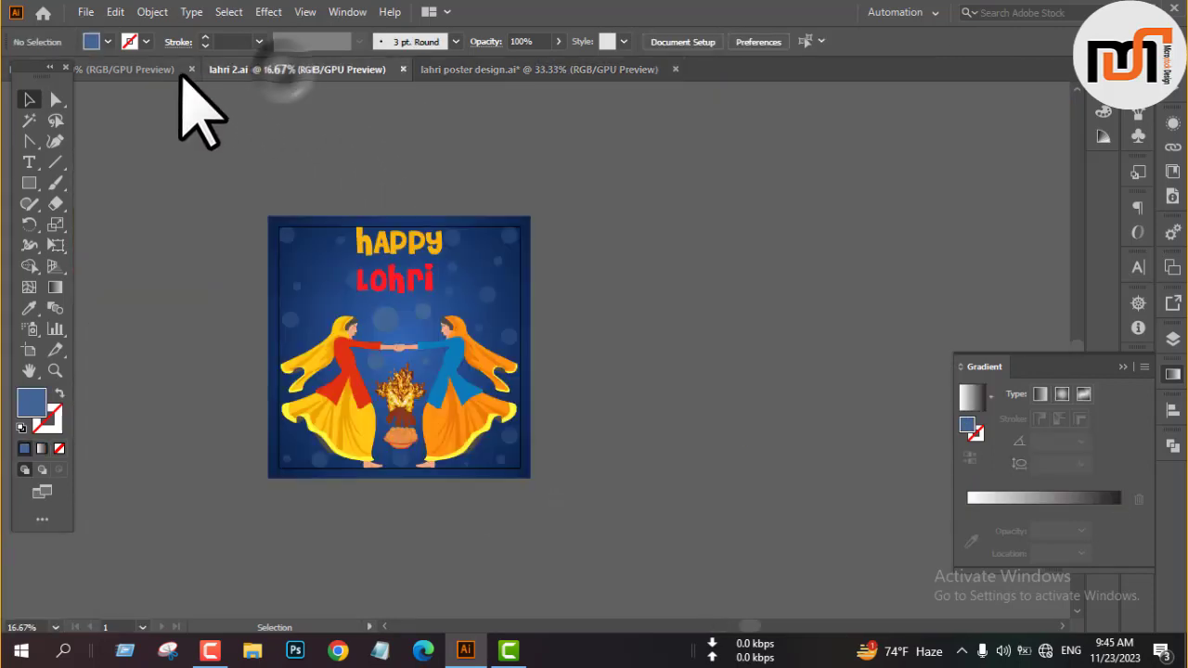
pyautogui.click(176, 71)
pyautogui.click(498, 73)
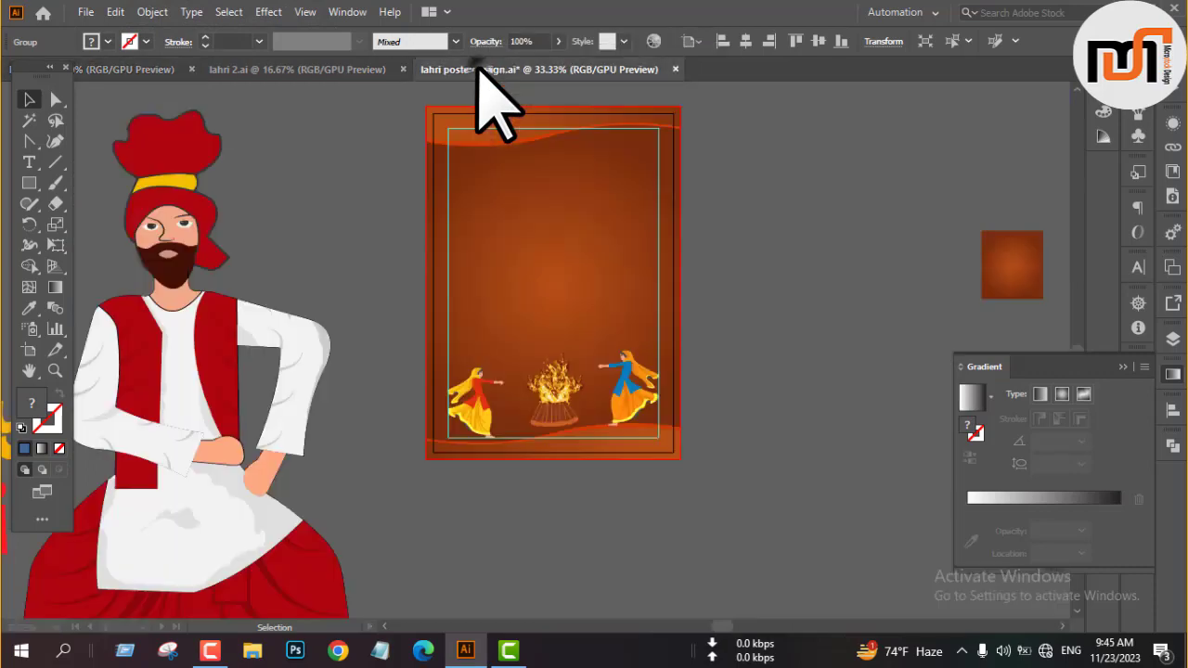
# Move the green sugarcane onto the poster beside the bonfire and scale it down.
pyautogui.scroll(-1, 623, 413)
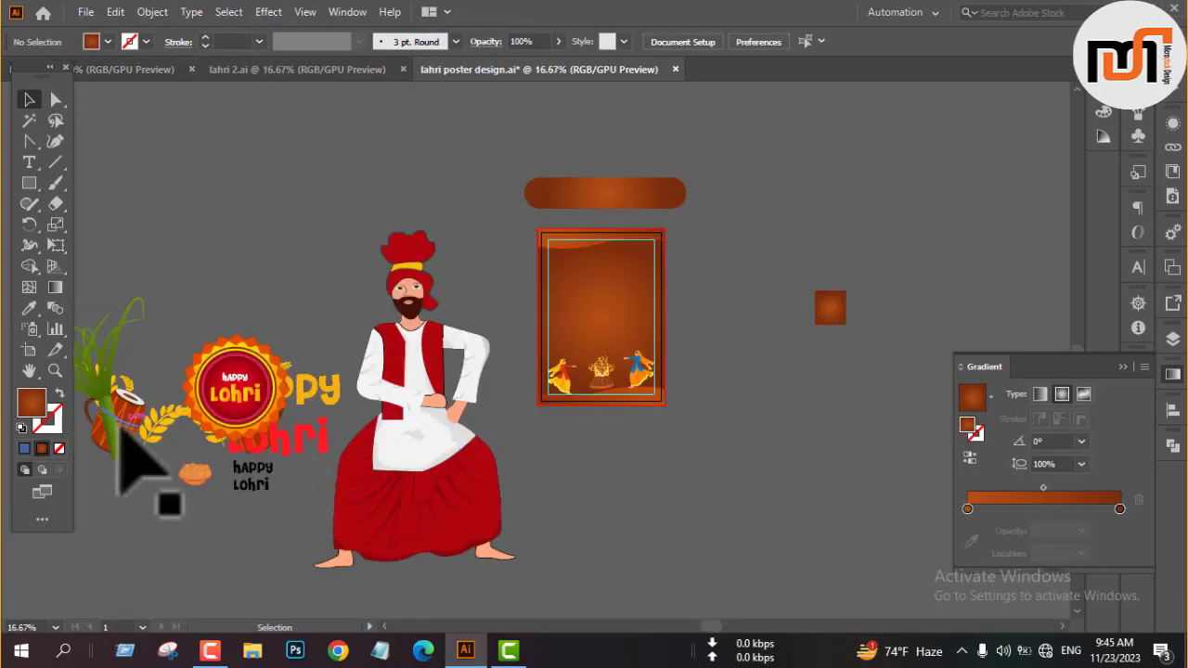
pyautogui.moveTo(115, 445); pyautogui.dragTo(591, 385)
pyautogui.scroll(4, 591, 385)
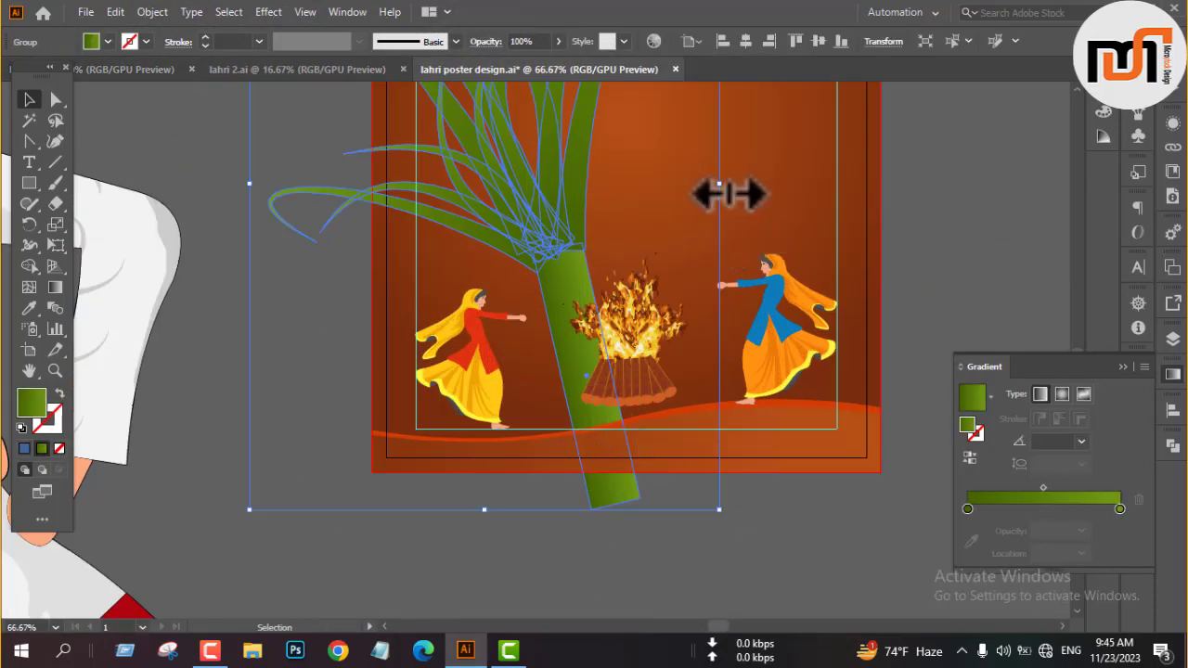
pyautogui.moveTo(720, 185); pyautogui.dragTo(585, 392)
pyautogui.scroll(3, 586, 361)
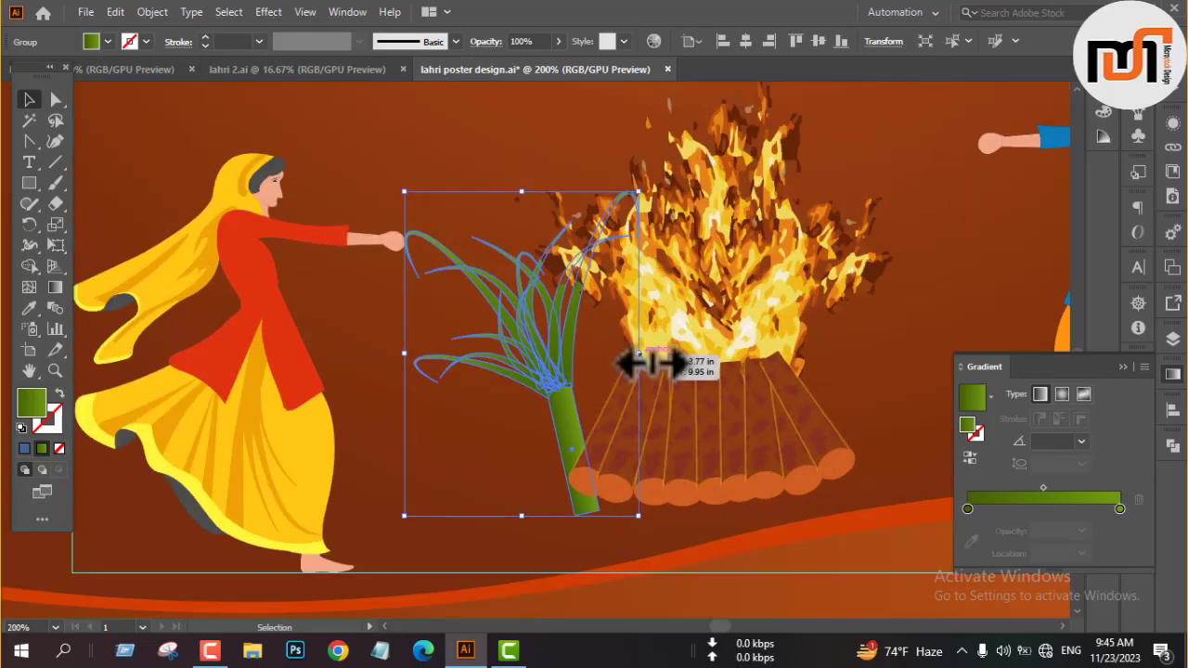
# Shrink the sugarcane a bit more and tilt it so it leans against the left side of the bonfire's logs.
pyautogui.moveTo(639, 355); pyautogui.dragTo(611, 355)
pyautogui.moveTo(617, 225); pyautogui.dragTo(563, 211)
pyautogui.moveTo(566, 398); pyautogui.dragTo(554, 360)
pyautogui.scroll(-1, 568, 388)
pyautogui.click(510, 450)
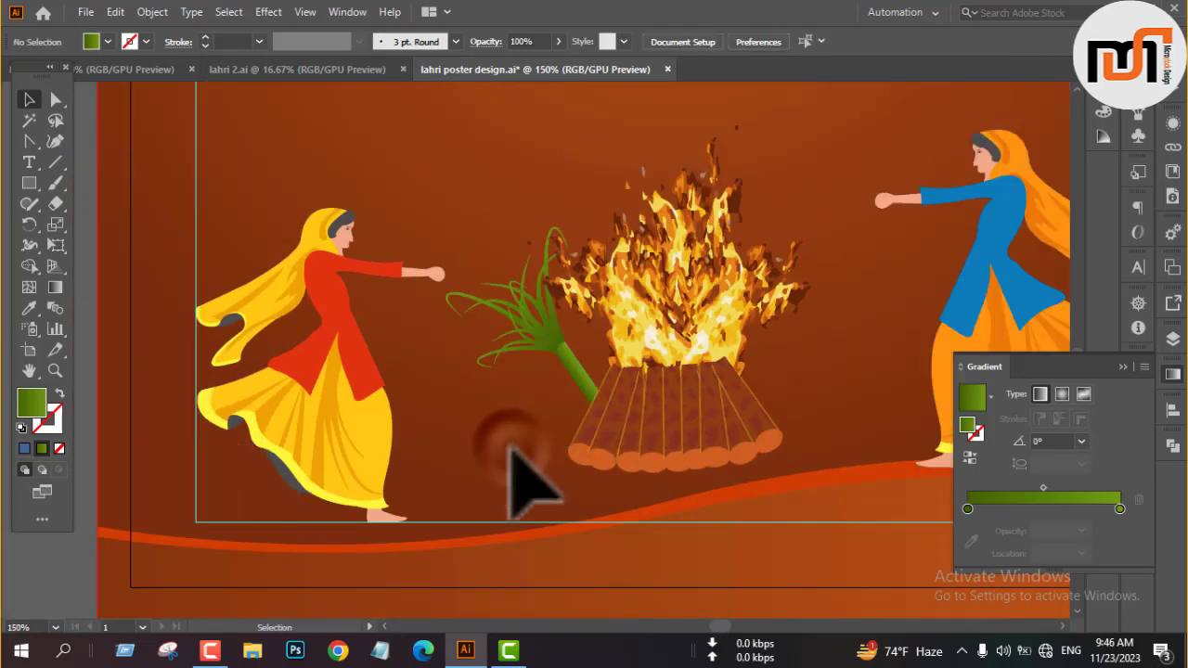
# Move the round Happy Lohri badge clear of the large lettering beside the poster.
pyautogui.scroll(-2, 517, 457)
pyautogui.scroll(-5, 614, 438)
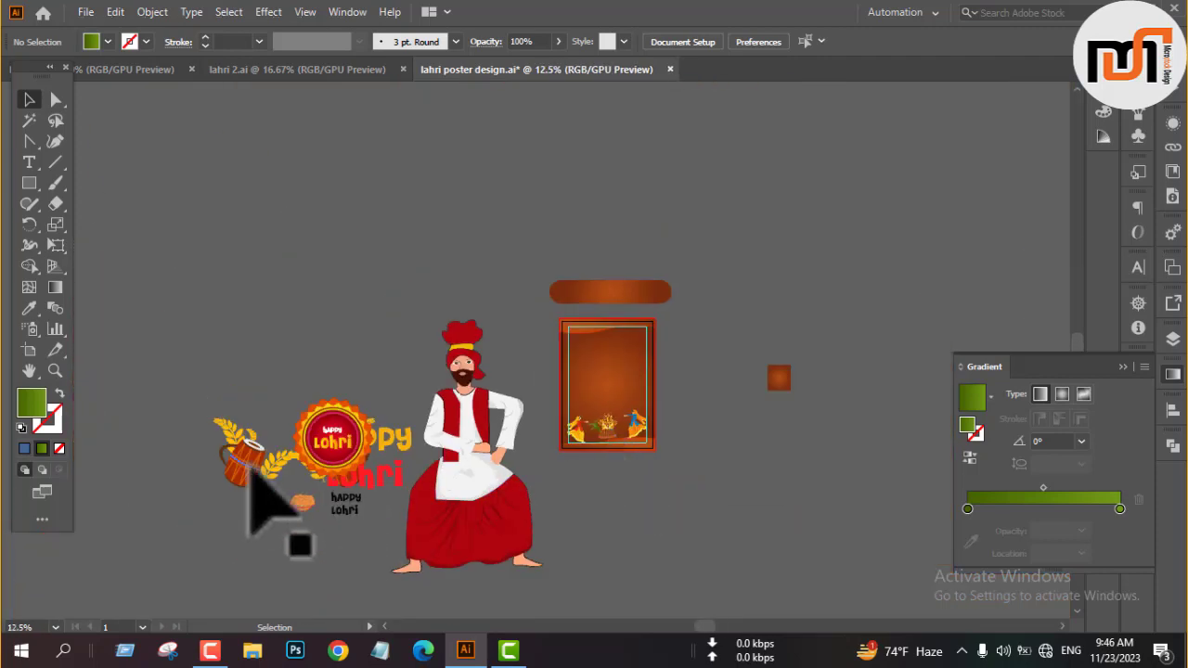
pyautogui.moveTo(349, 441); pyautogui.dragTo(326, 346)
pyautogui.moveTo(339, 453); pyautogui.dragTo(712, 433)
# Move the drum with wheat ears onto the poster, scale it down and place it between the red-topped woman and the bonfire.
pyautogui.moveTo(255, 449); pyautogui.dragTo(602, 430)
pyautogui.scroll(5, 602, 435)
pyautogui.moveTo(839, 390); pyautogui.dragTo(684, 404)
pyautogui.scroll(4, 596, 402)
pyautogui.moveTo(571, 397); pyautogui.dragTo(380, 437)
pyautogui.scroll(-2, 383, 436)
pyautogui.moveTo(541, 348); pyautogui.dragTo(462, 517)
# Bring the drum and wheat group to the front and deselect it.
pyautogui.rightClick(394, 478)
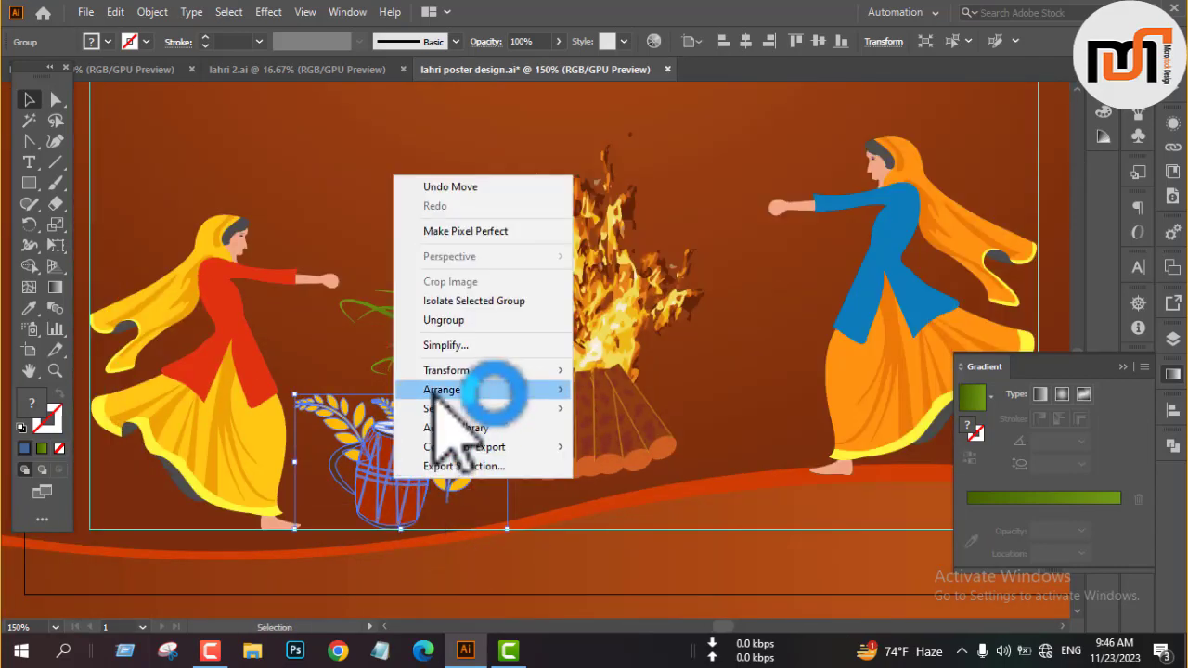
pyautogui.click(492, 393)
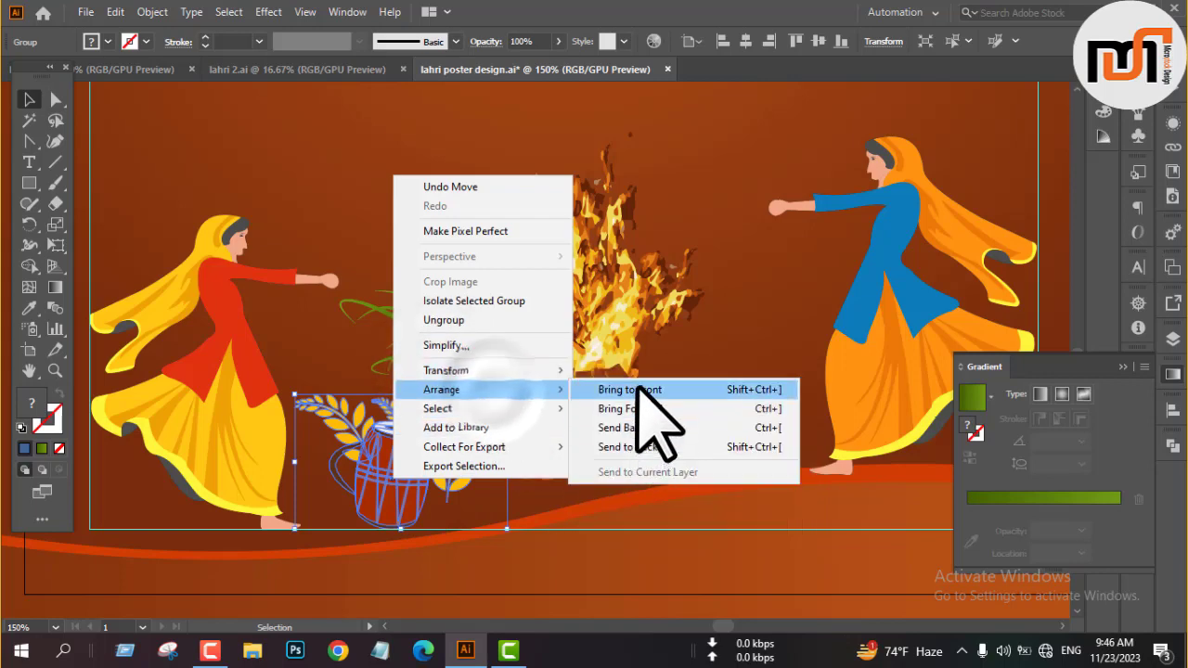
pyautogui.click(638, 390)
pyautogui.scroll(-2, 544, 407)
pyautogui.click(618, 370)
pyautogui.click(863, 423)
pyautogui.press('Delete')
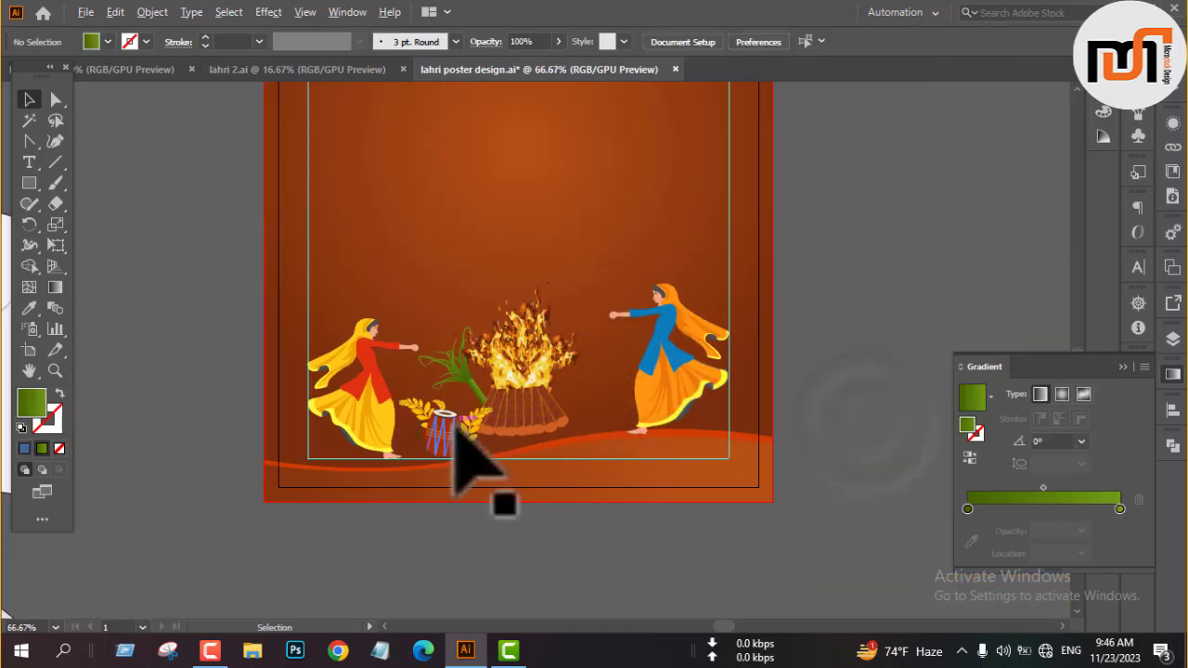
# Enlarge the drum and wheat group slightly, keeping its base on the bottom margin guide.
pyautogui.scroll(3, 456, 428)
pyautogui.click(431, 461)
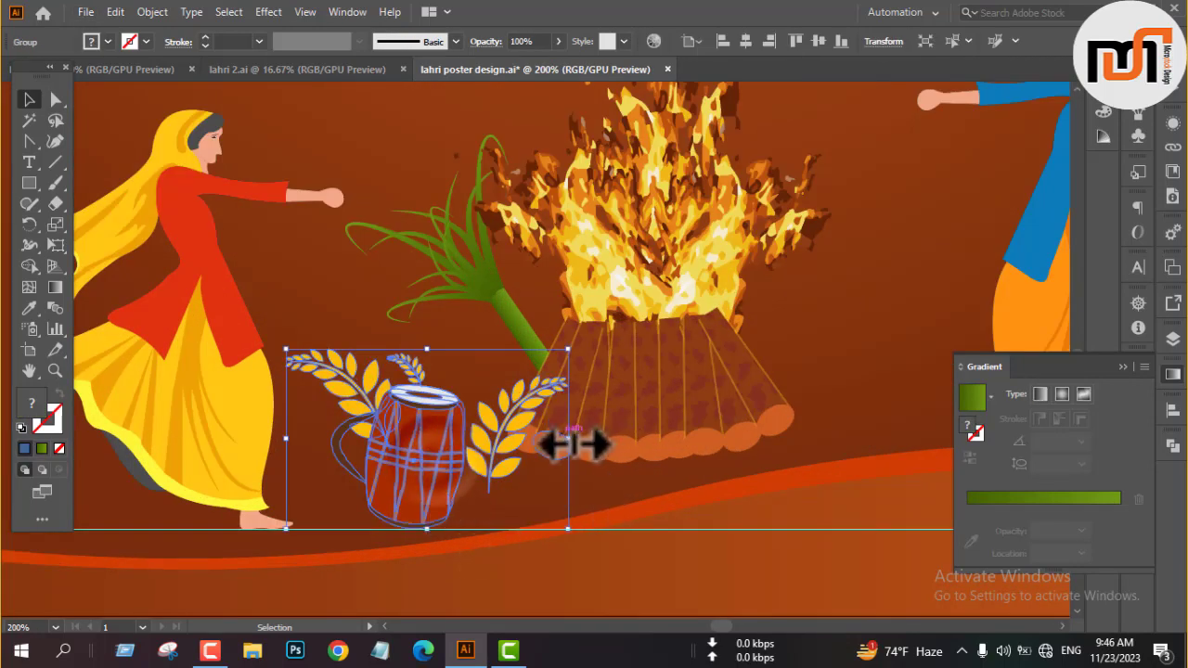
pyautogui.moveTo(570, 438); pyautogui.dragTo(604, 424)
pyautogui.scroll(2, 429, 472)
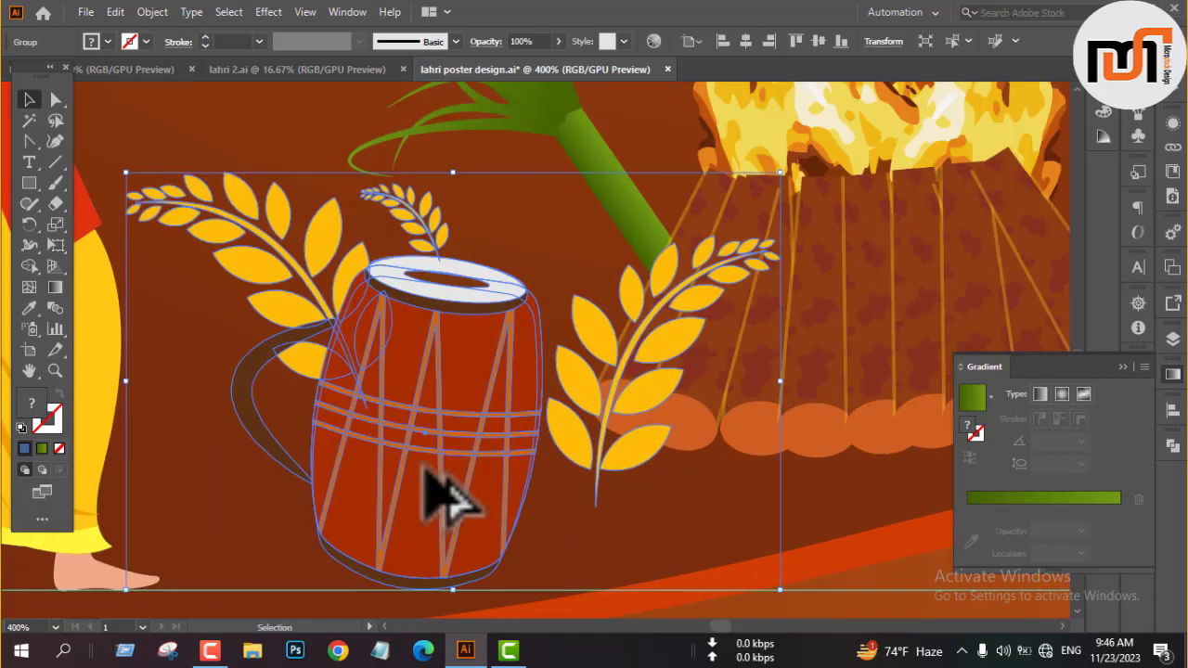
pyautogui.scroll(-4, 445, 501)
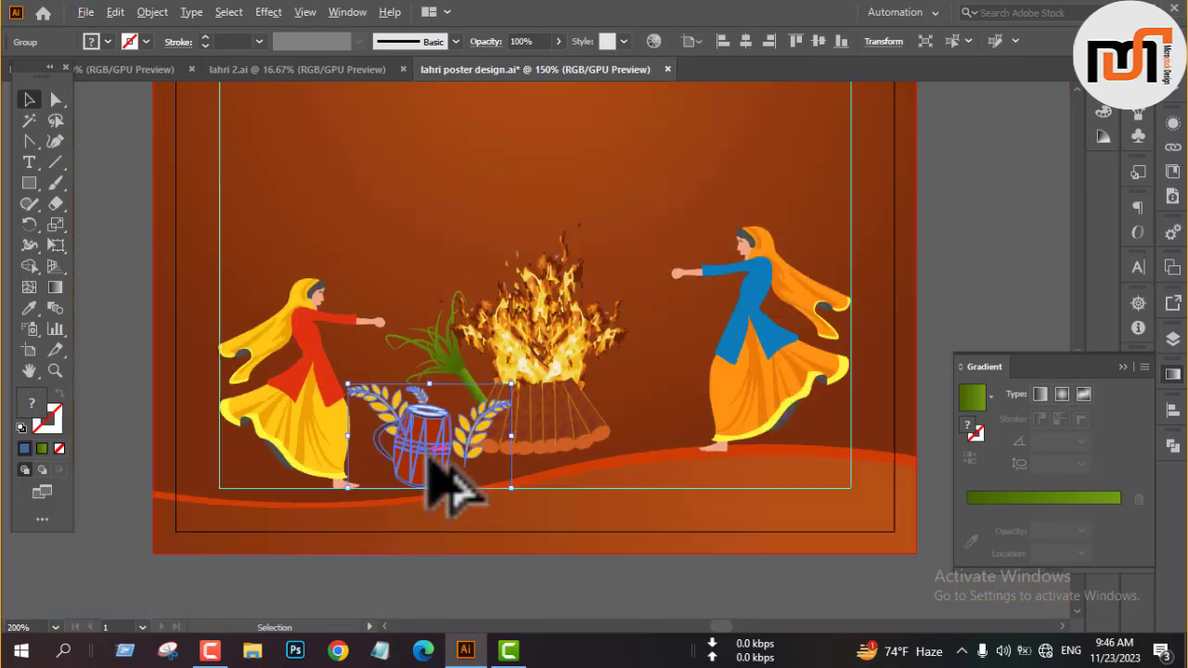
# Make a mirrored copy of the drum and wheat group across the vertical axis.
pyautogui.rightClick(449, 501)
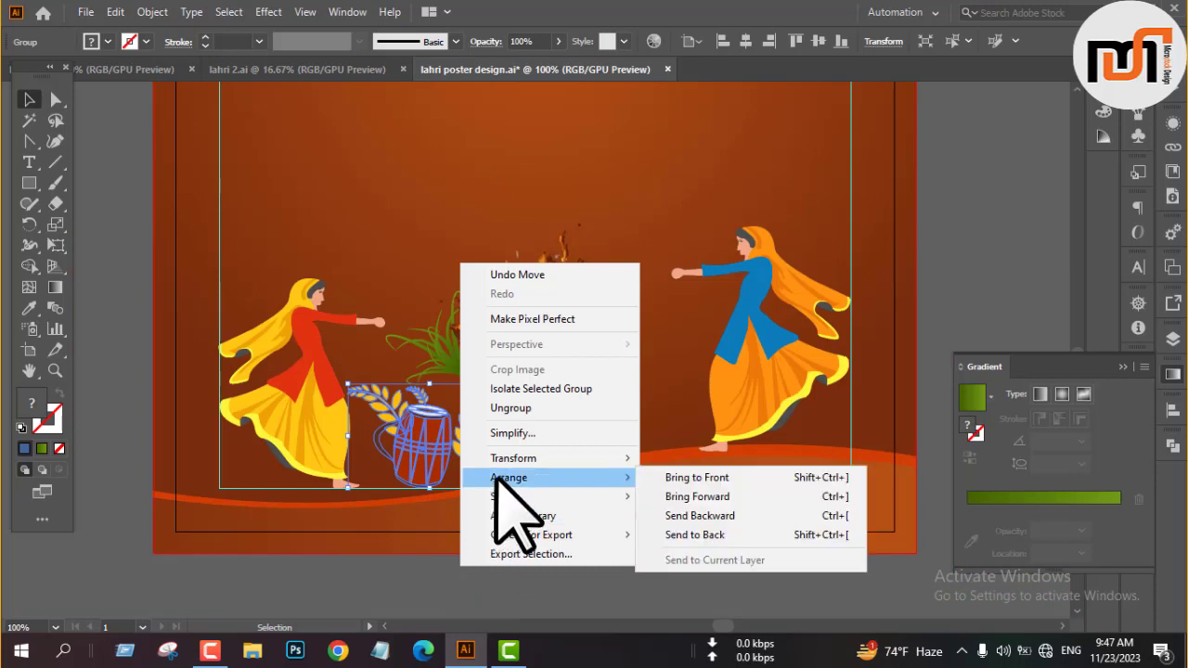
pyautogui.moveTo(584, 456)
pyautogui.click(705, 525)
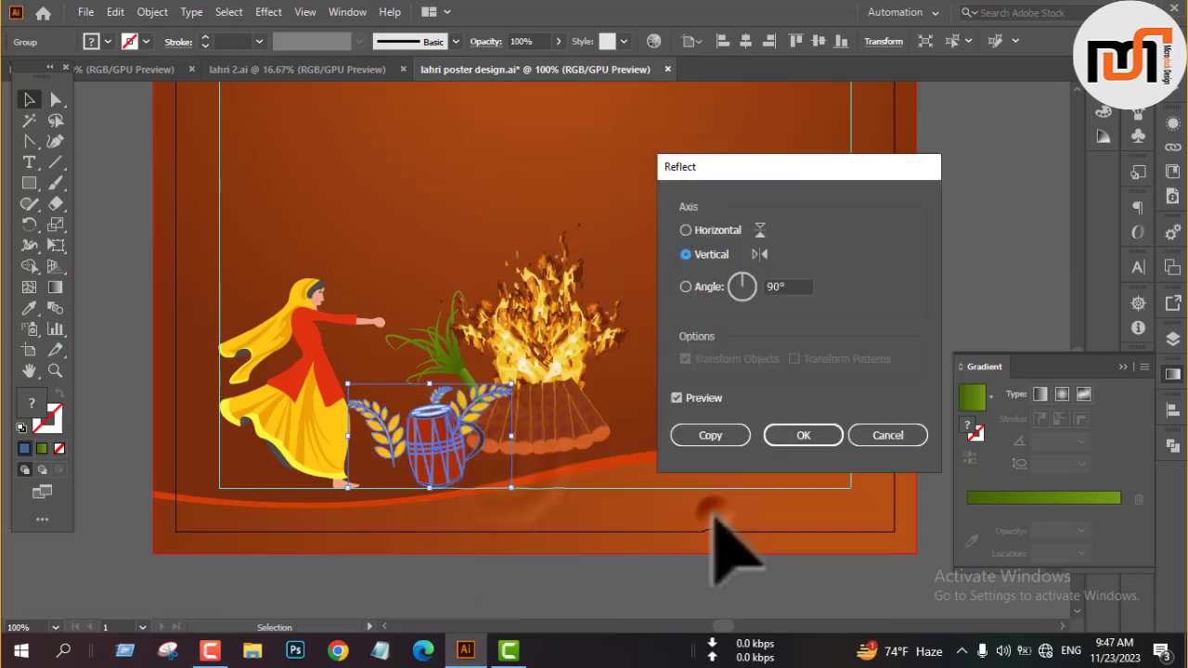
pyautogui.click(686, 230)
pyautogui.click(685, 255)
pyautogui.click(724, 436)
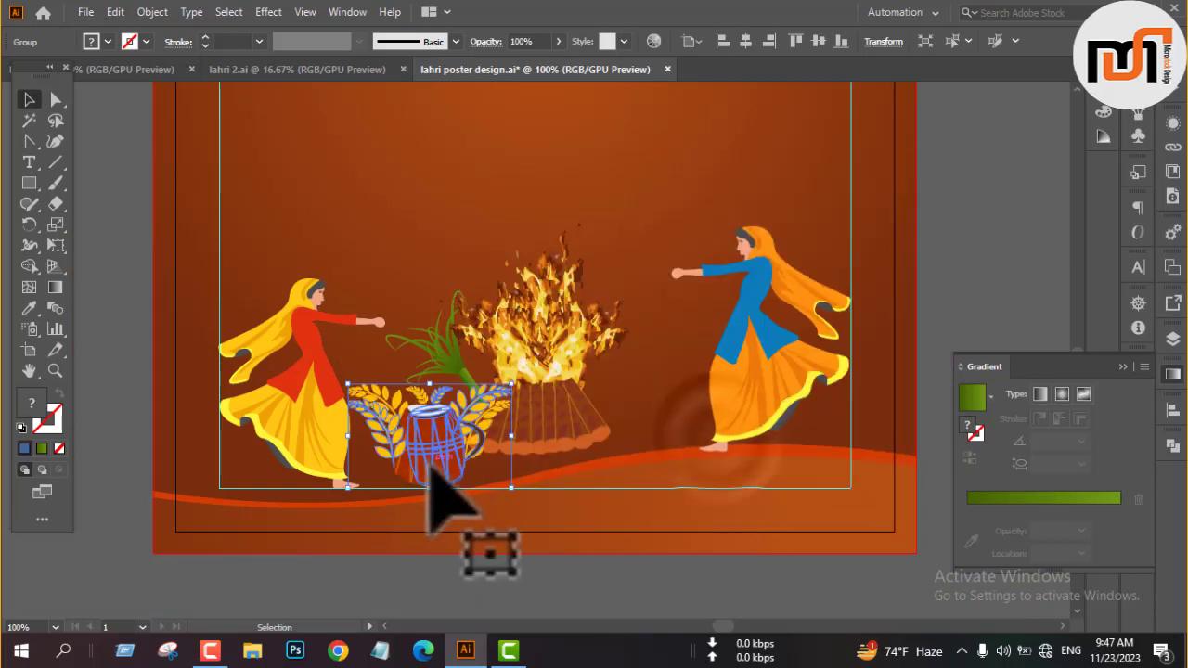
# Place the mirrored drum copy on the right side of the bonfire, level with the first drum, and nudge it left.
pyautogui.moveTo(429, 461); pyautogui.dragTo(637, 499)
pyautogui.scroll(1, 646, 438)
pyautogui.press('Left')
pyautogui.press('Left')
pyautogui.press('Left')
pyautogui.press('Left')
pyautogui.press('Left')
pyautogui.press('Left')
pyautogui.press('Left')
pyautogui.press('Left')
pyautogui.press('Left')
pyautogui.press('Left')
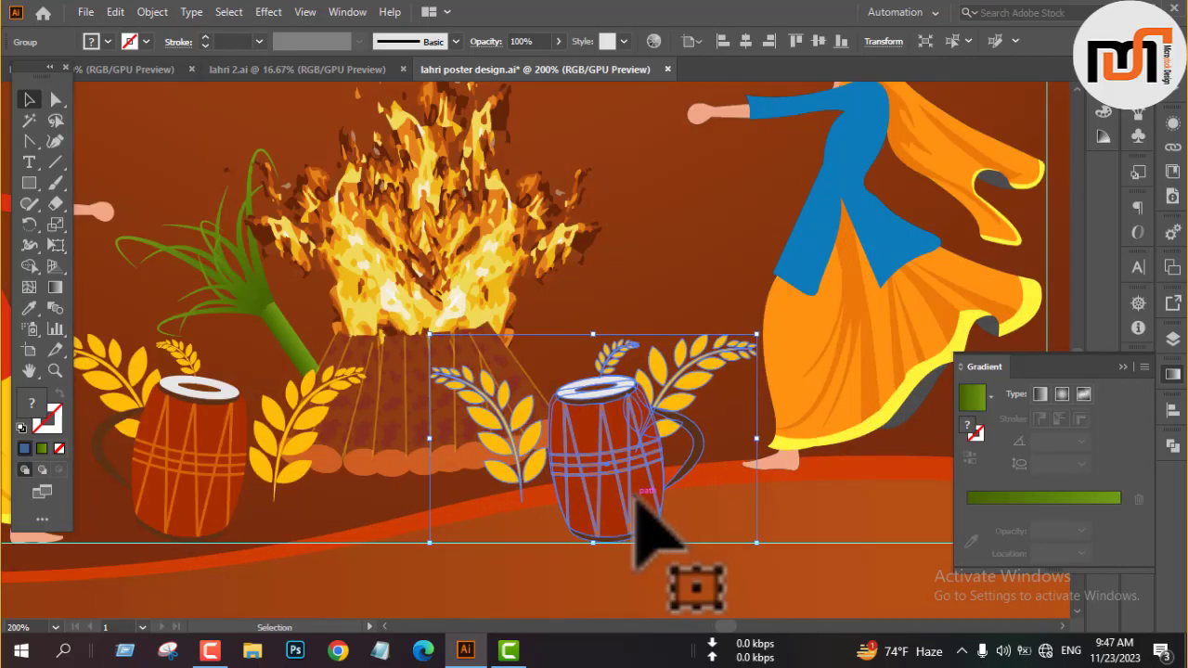
pyautogui.scroll(-3, 628, 488)
pyautogui.click(862, 363)
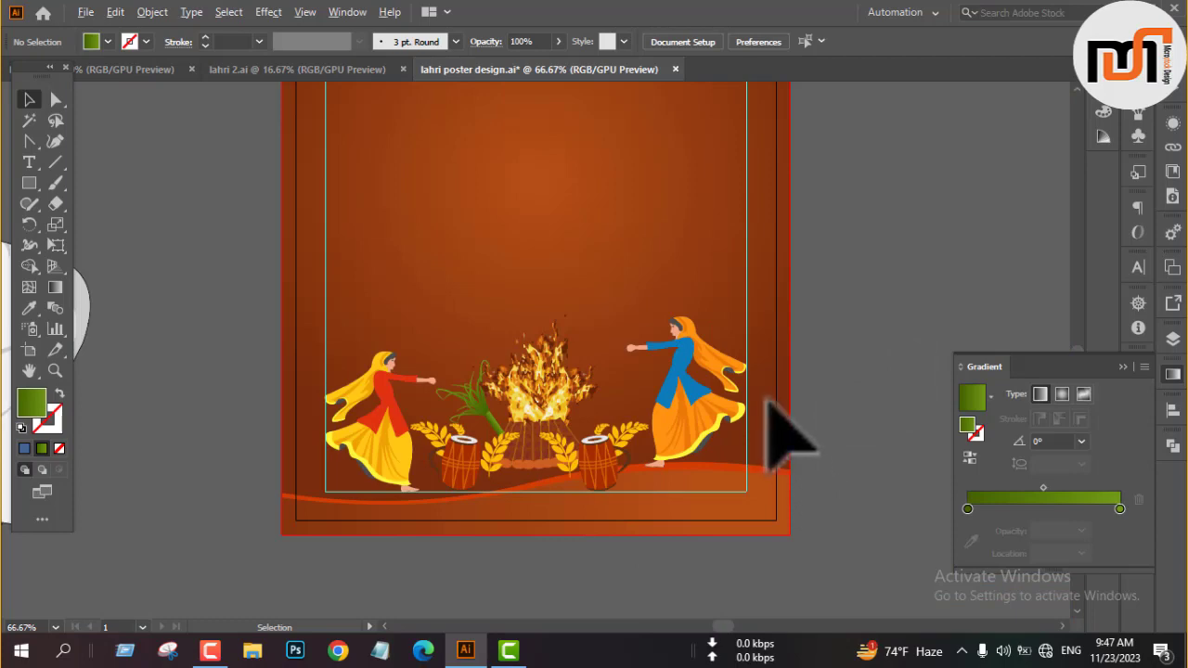
# Copy the bowl of orange sweets onto the poster, scaled down, between the bonfire and the woman in the blue top.
pyautogui.scroll(-4, 784, 438)
pyautogui.click(303, 504)
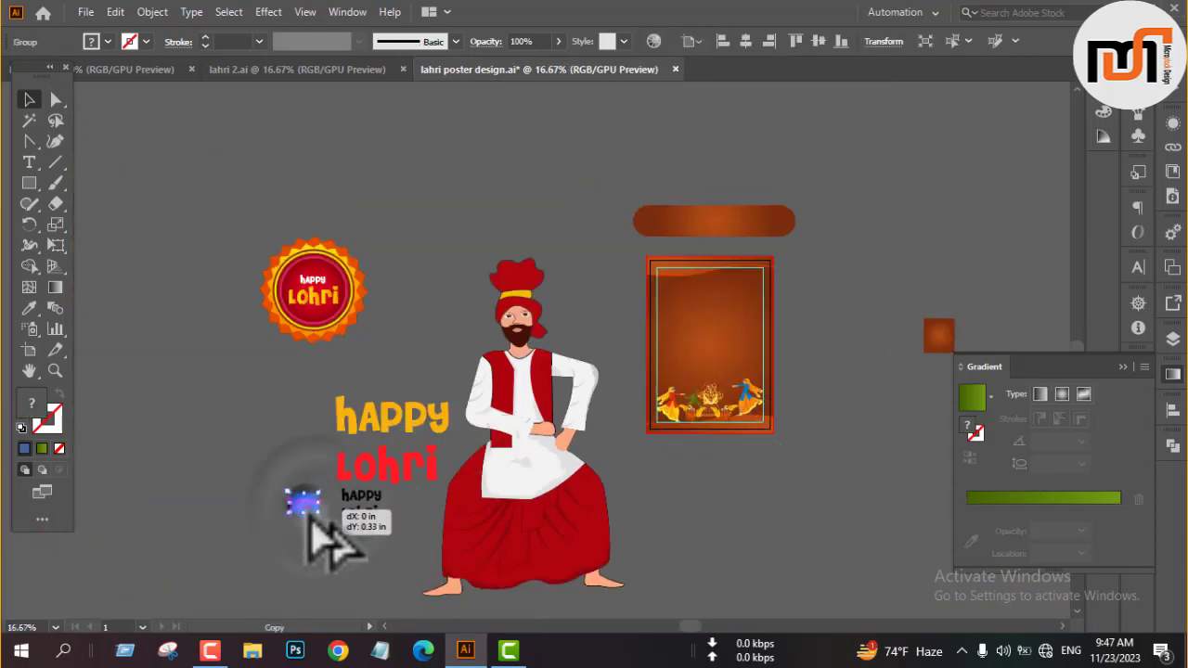
pyautogui.moveTo(310, 518); pyautogui.dragTo(652, 339)
pyautogui.scroll(2, 761, 433)
pyautogui.scroll(3, 755, 419)
pyautogui.scroll(3, 684, 331)
pyautogui.scroll(-3, 682, 380)
pyautogui.click(1009, 264)
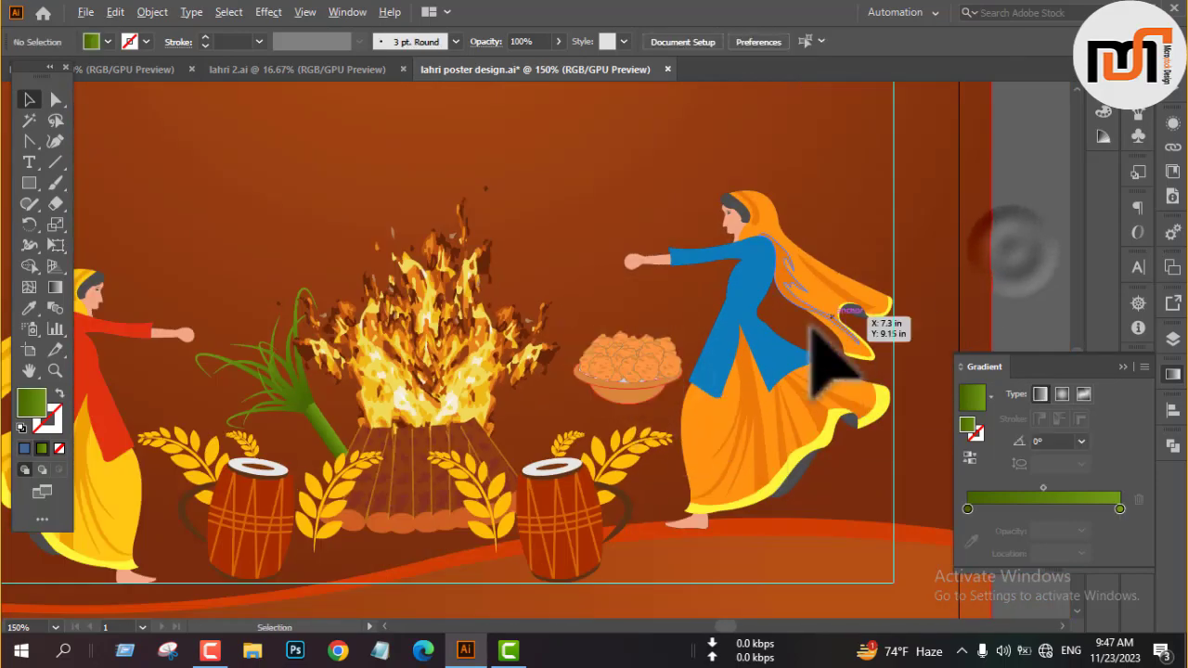
# Collapse the gradient settings and save the poster file.
pyautogui.scroll(-2, 813, 336)
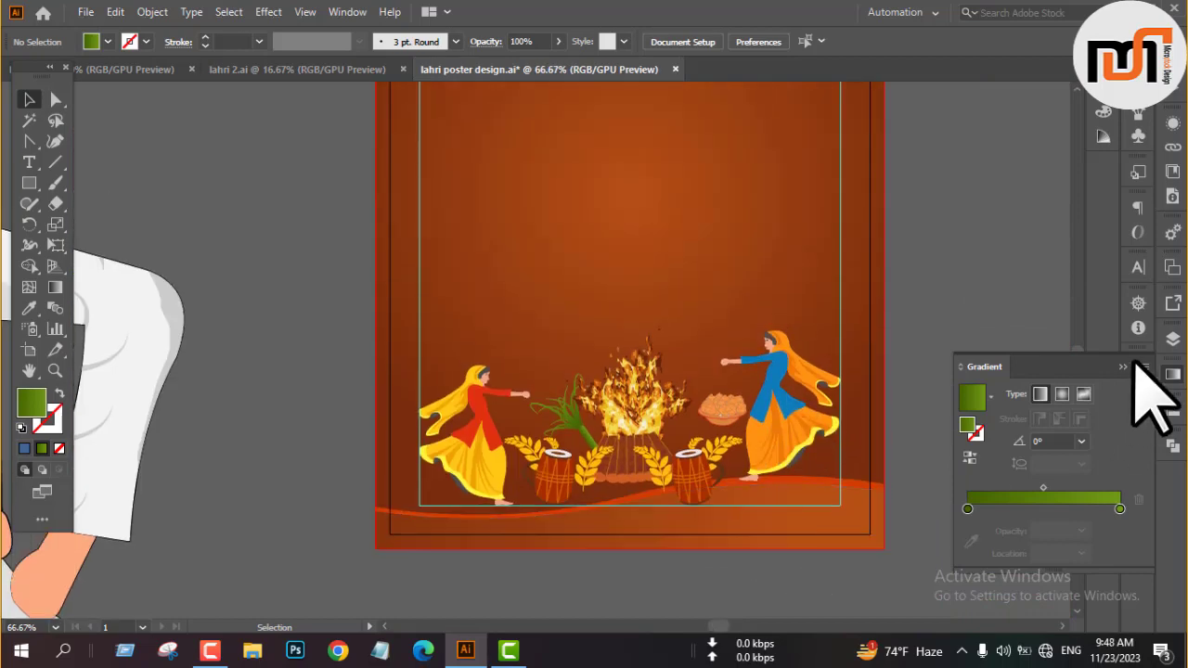
pyautogui.click(1130, 364)
pyautogui.scroll(-2, 914, 399)
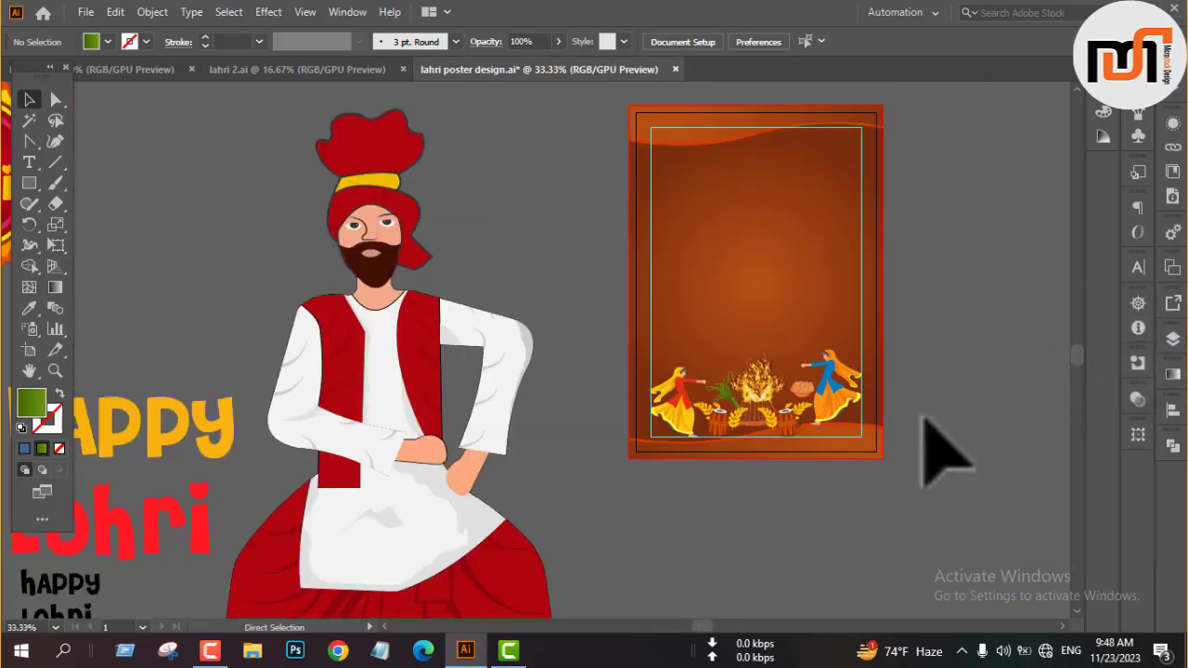
pyautogui.scroll(-1, 942, 450)
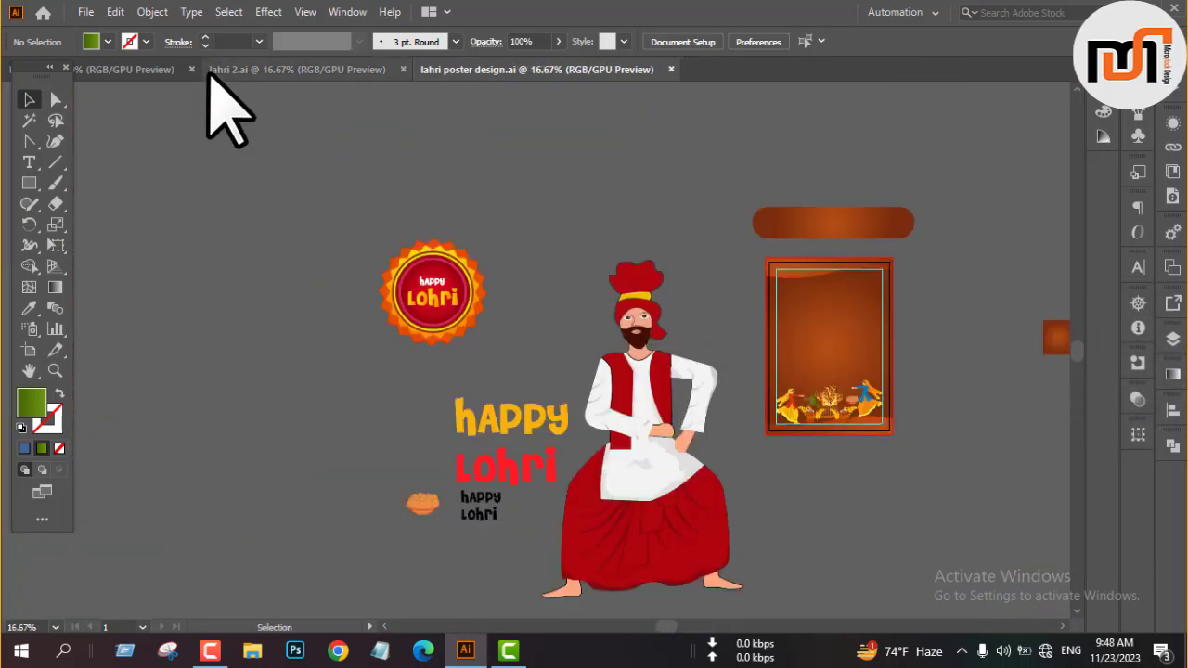
# Check the reference Lohri poster and place the small black Happy Lohri text in the middle of the poster.
pyautogui.click(145, 71)
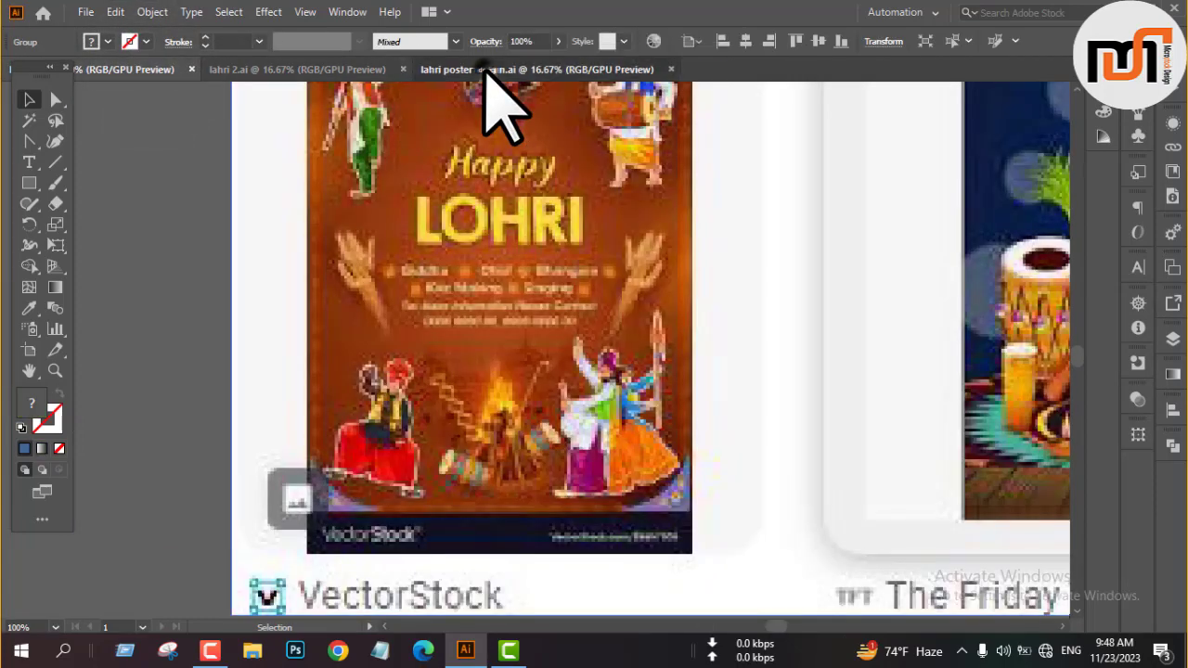
pyautogui.click(485, 71)
pyautogui.moveTo(773, 353); pyautogui.dragTo(544, 337)
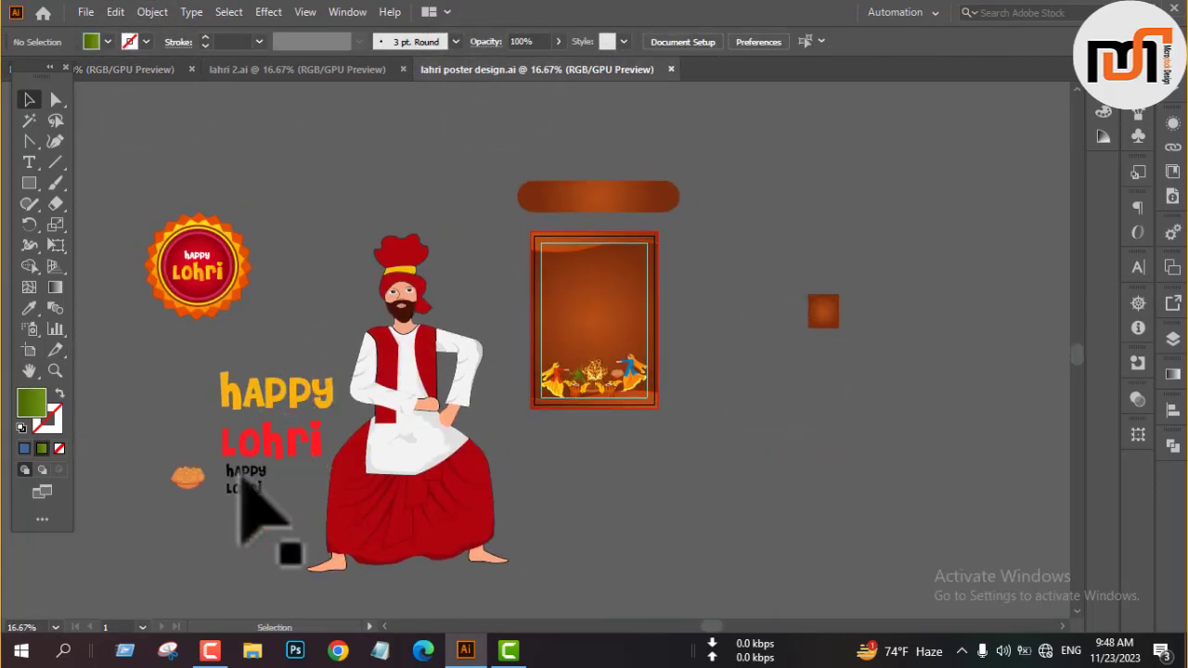
pyautogui.moveTo(243, 483); pyautogui.dragTo(596, 331)
pyautogui.hotkey('ctrl', '1')
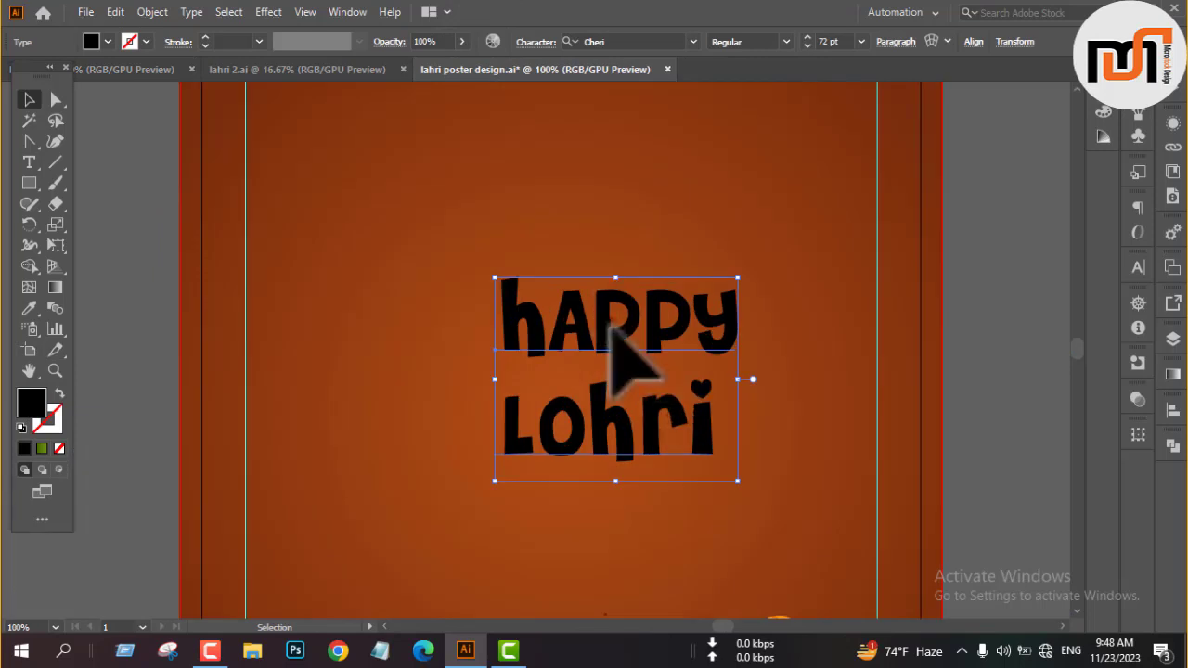
# Reduce the font size of the word "Happy" to 24 pt.
pyautogui.tripleClick(610, 327)
pyautogui.click(1138, 268)
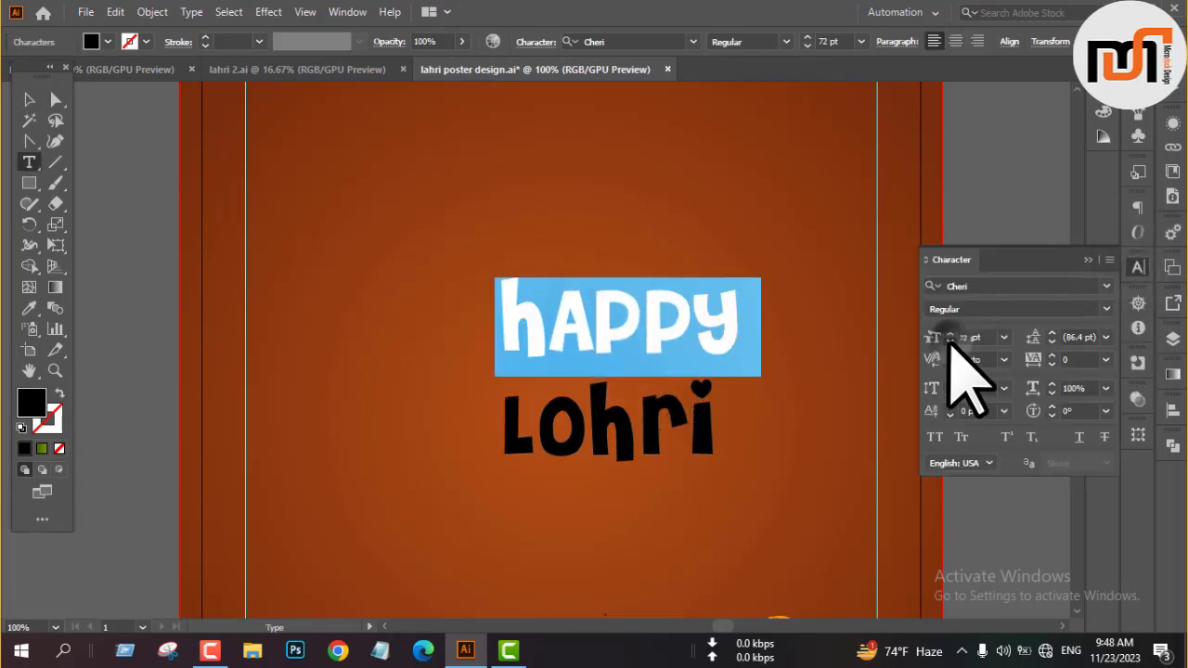
pyautogui.scroll(-20, 948, 341)
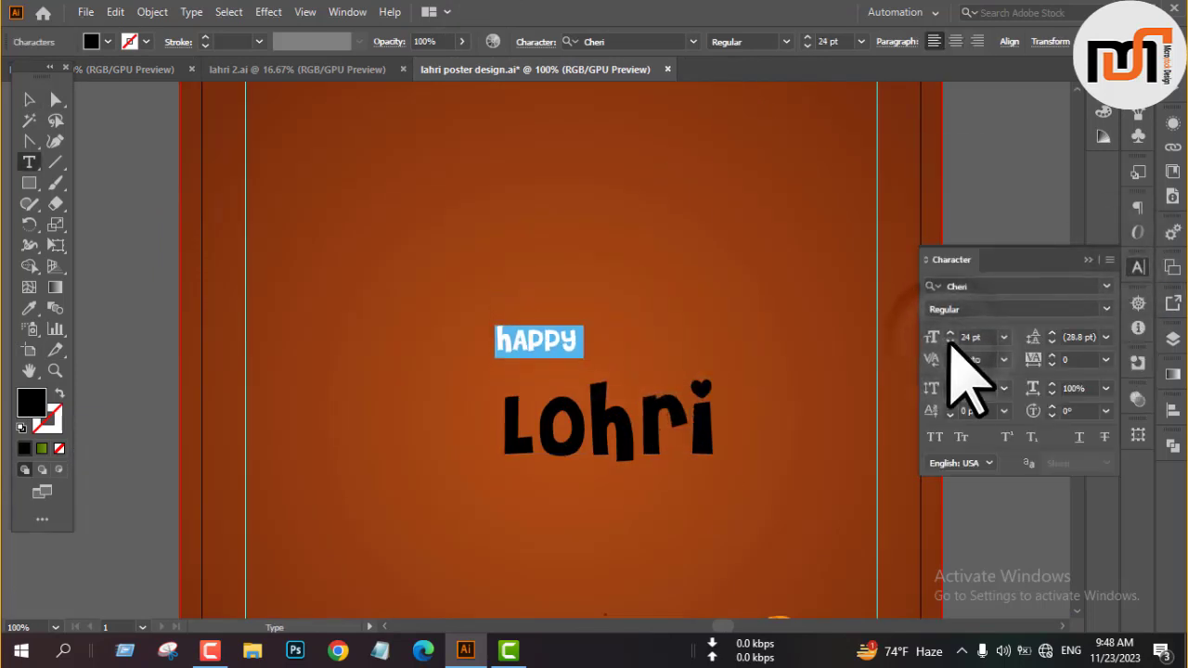
# Set the leading of the whole Happy Lohri text to 48 pt to bring its two lines together.
pyautogui.click(28, 99)
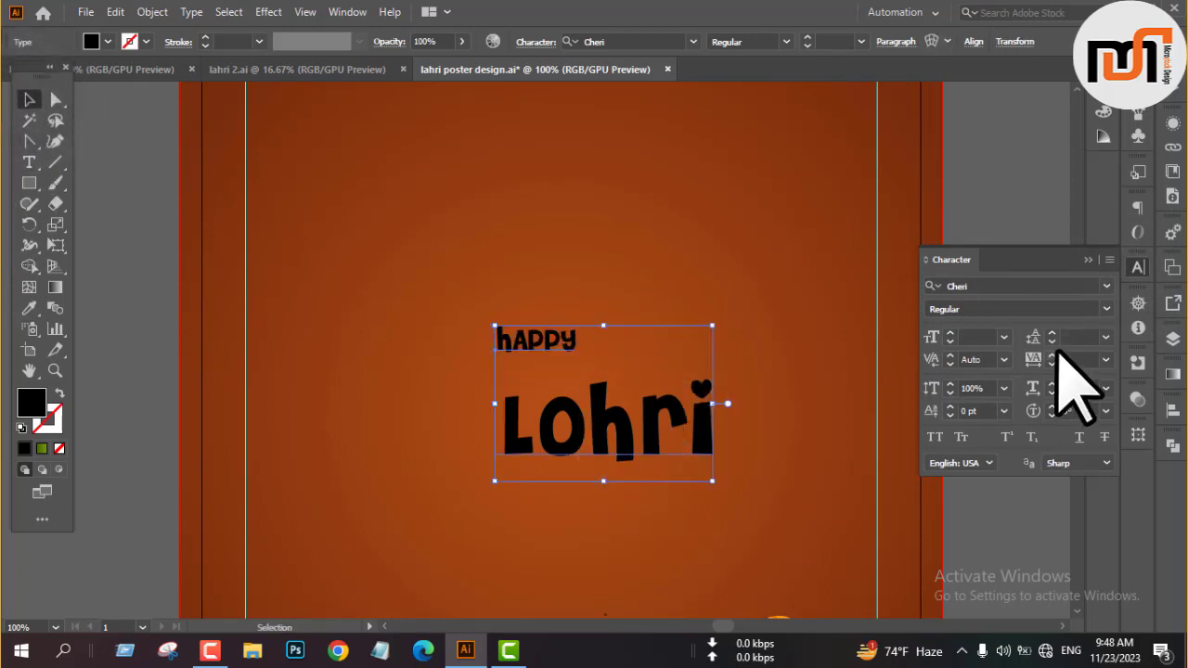
pyautogui.scroll(-7, 1052, 341)
pyautogui.scroll(15, 1052, 341)
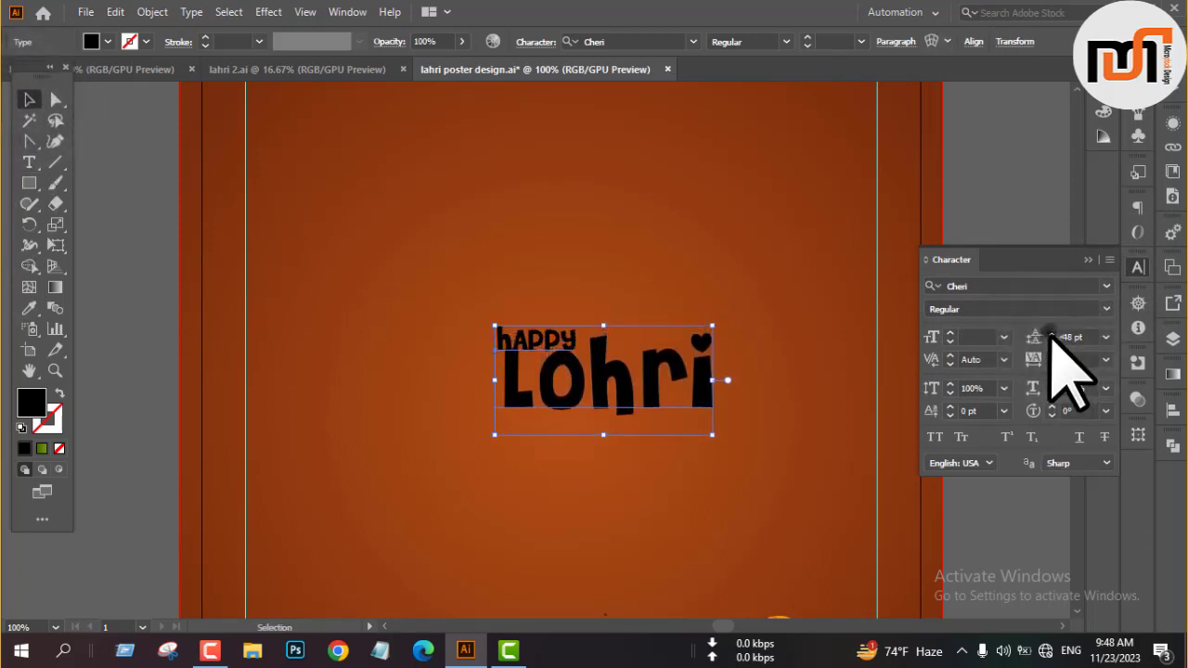
# Centre-align the two lines of the Happy Lohri title.
pyautogui.click(1088, 260)
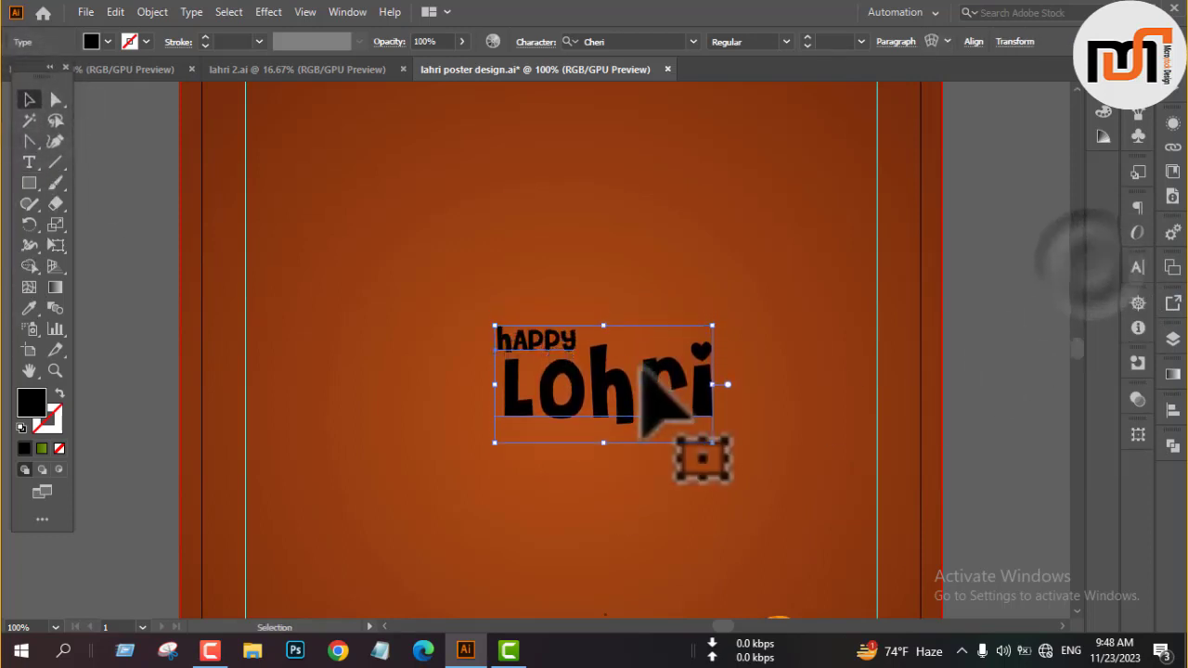
pyautogui.scroll(-2, 639, 376)
pyautogui.click(893, 41)
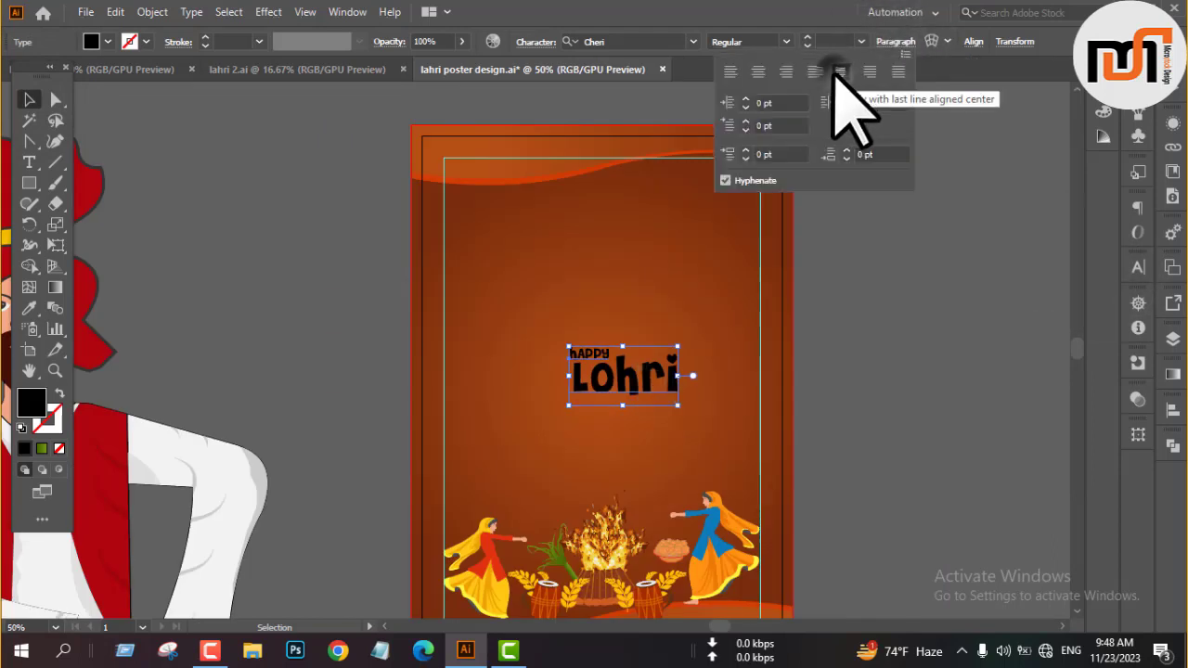
pyautogui.click(753, 70)
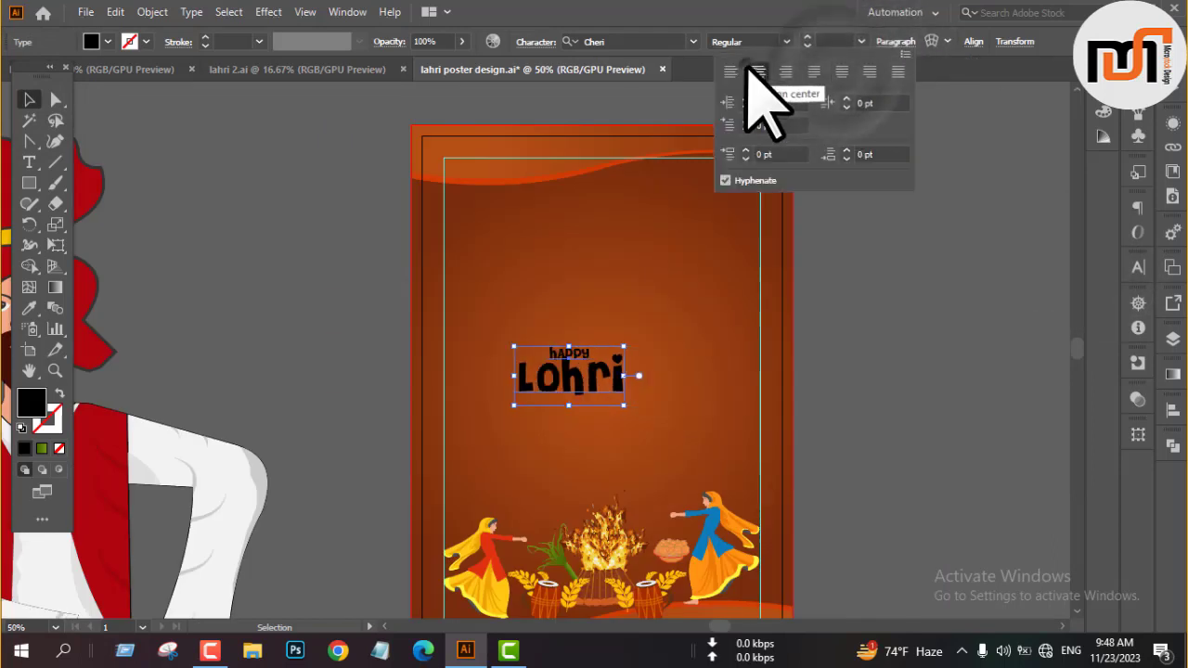
# Increase the leading between "Happy" and "Lohri" slightly and move the title back to the middle of the poster.
pyautogui.click(1138, 267)
pyautogui.click(1052, 333)
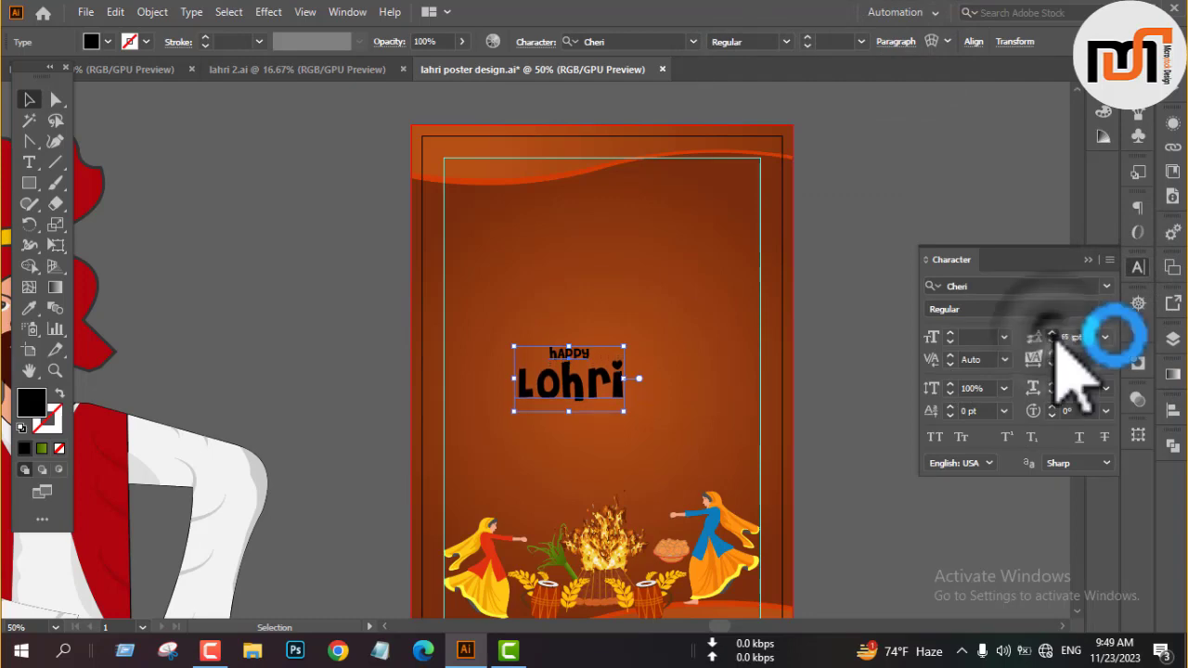
pyautogui.click(1051, 333)
pyautogui.click(1087, 260)
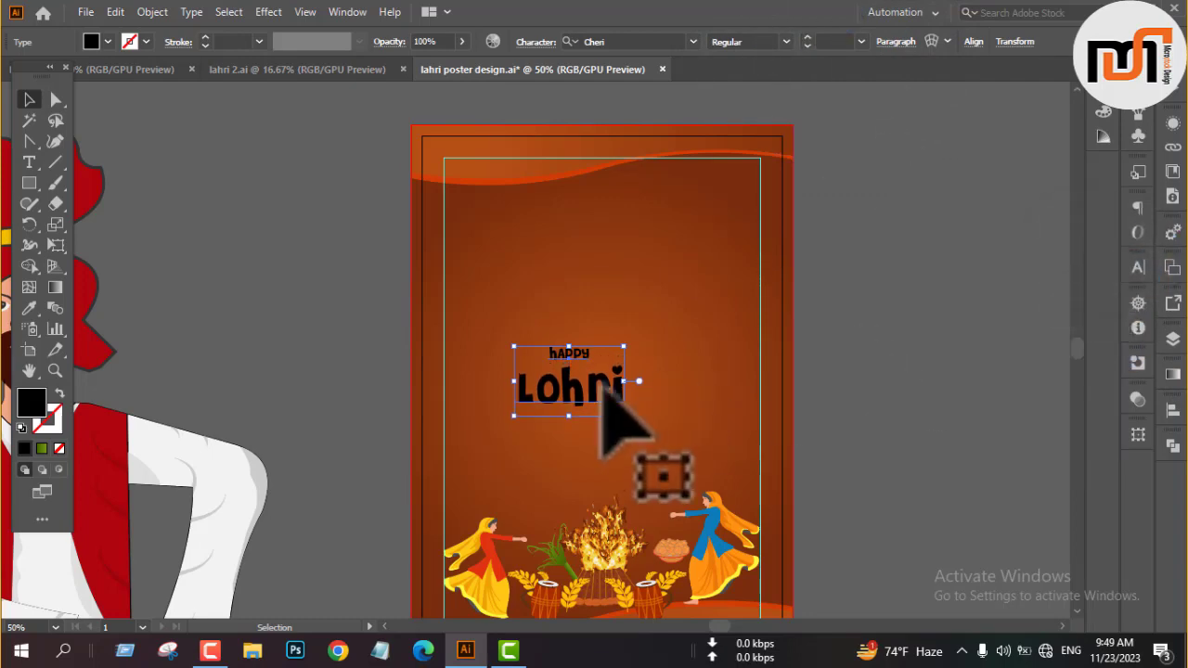
pyautogui.moveTo(613, 386); pyautogui.dragTo(696, 338)
pyautogui.scroll(-2, 700, 378)
pyautogui.scroll(4, 742, 321)
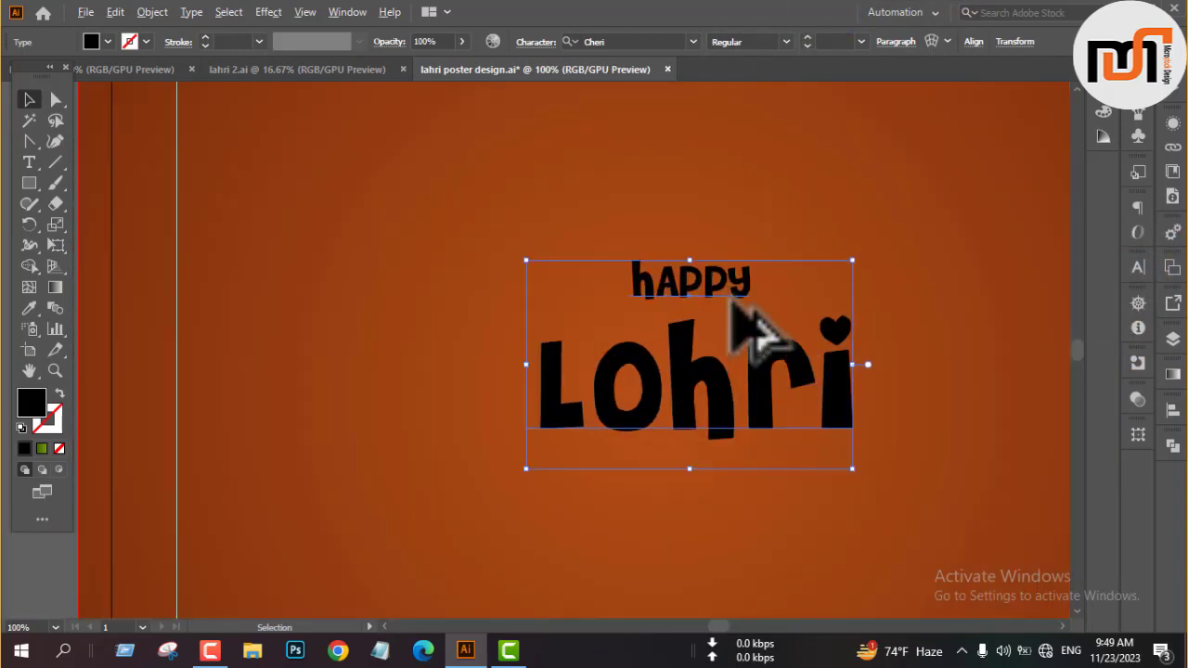
# Recolour the word "Happy" in the title with yellow sampled from the dress of the dancer in the red top.
pyautogui.tripleClick(718, 285)
pyautogui.click(29, 308)
pyautogui.scroll(-3, 475, 384)
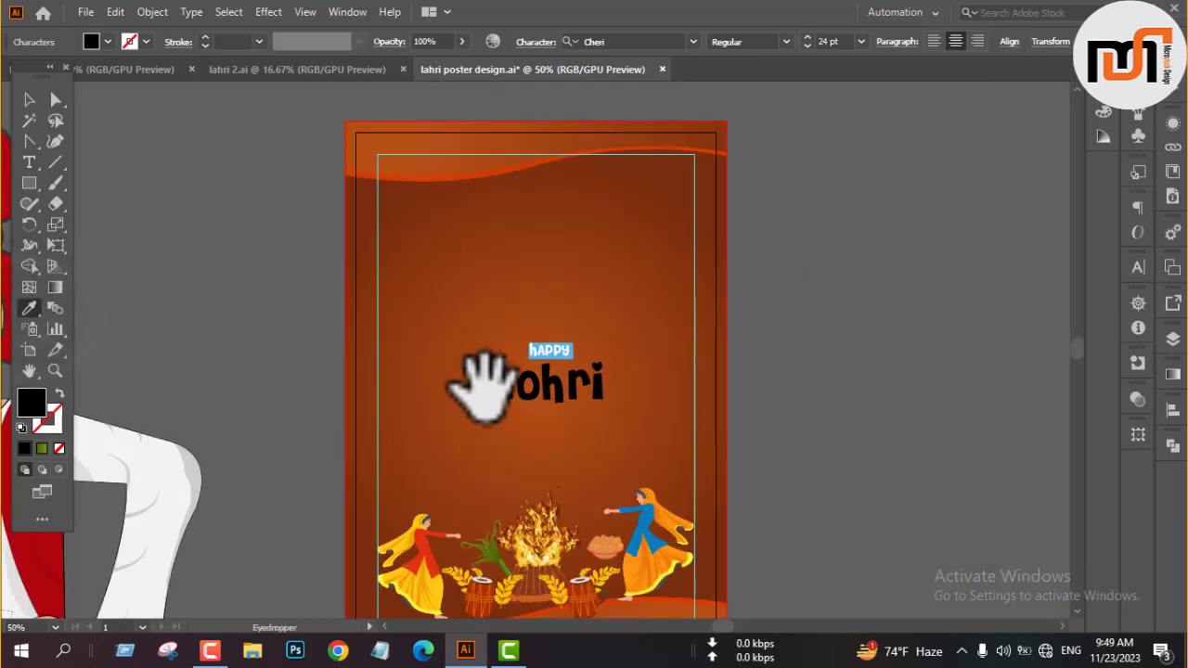
pyautogui.scroll(3, 415, 594)
pyautogui.click(444, 570)
pyautogui.scroll(-2, 444, 571)
pyautogui.moveTo(444, 571); pyautogui.dragTo(465, 543)
pyautogui.scroll(-2, 465, 543)
pyautogui.click(28, 100)
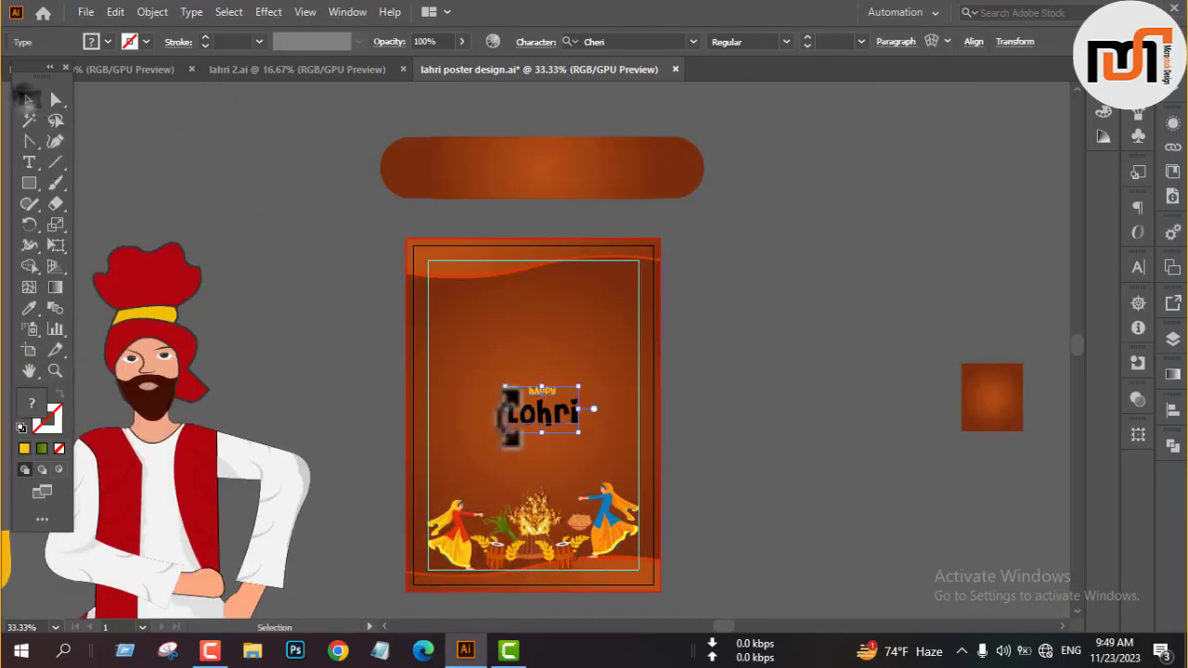
# Recolour the word "Lohri" in the title with red sampled from the large Lohri lettering beside the artboard.
pyautogui.moveTo(511, 441); pyautogui.dragTo(869, 339)
pyautogui.doubleClick(891, 313)
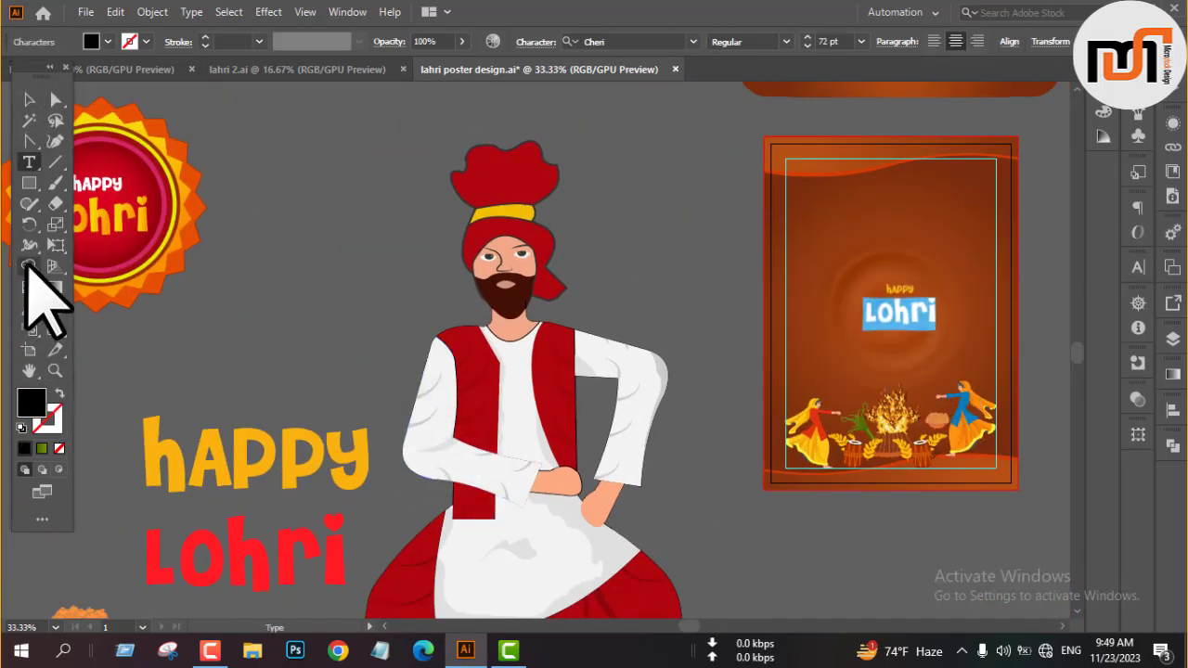
pyautogui.click(212, 564)
pyautogui.click(29, 99)
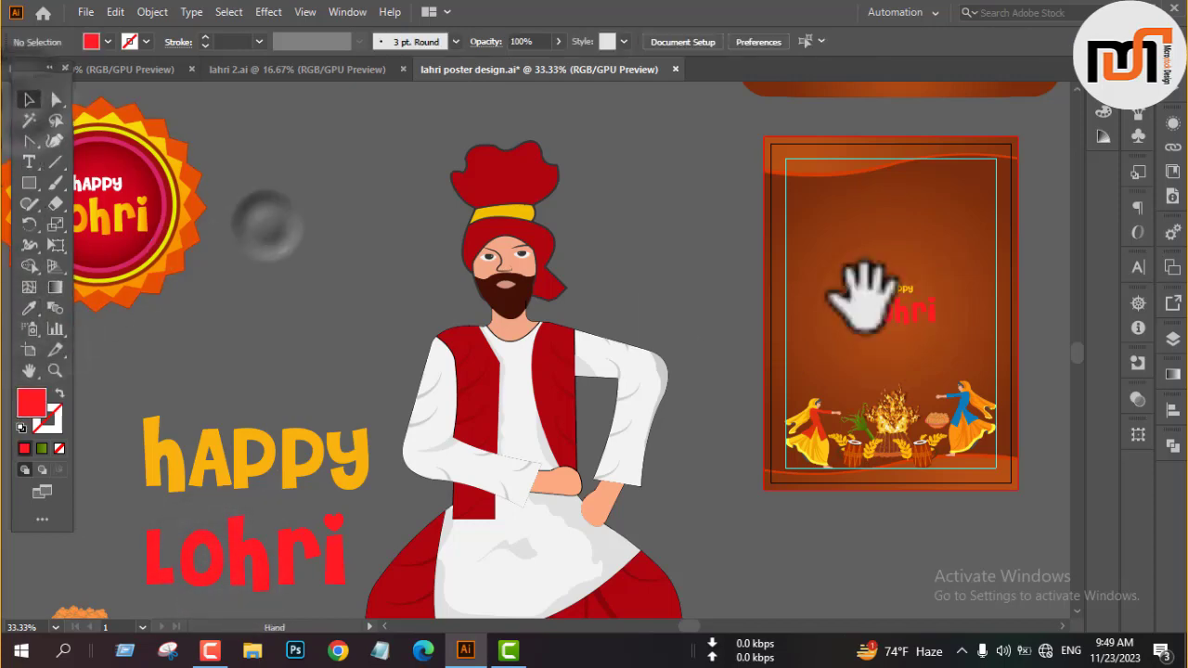
# Convert the Happy Lohri title to outlines and enlarge it proportionally from its centre.
pyautogui.moveTo(862, 293); pyautogui.dragTo(557, 283)
pyautogui.rightClick(782, 274)
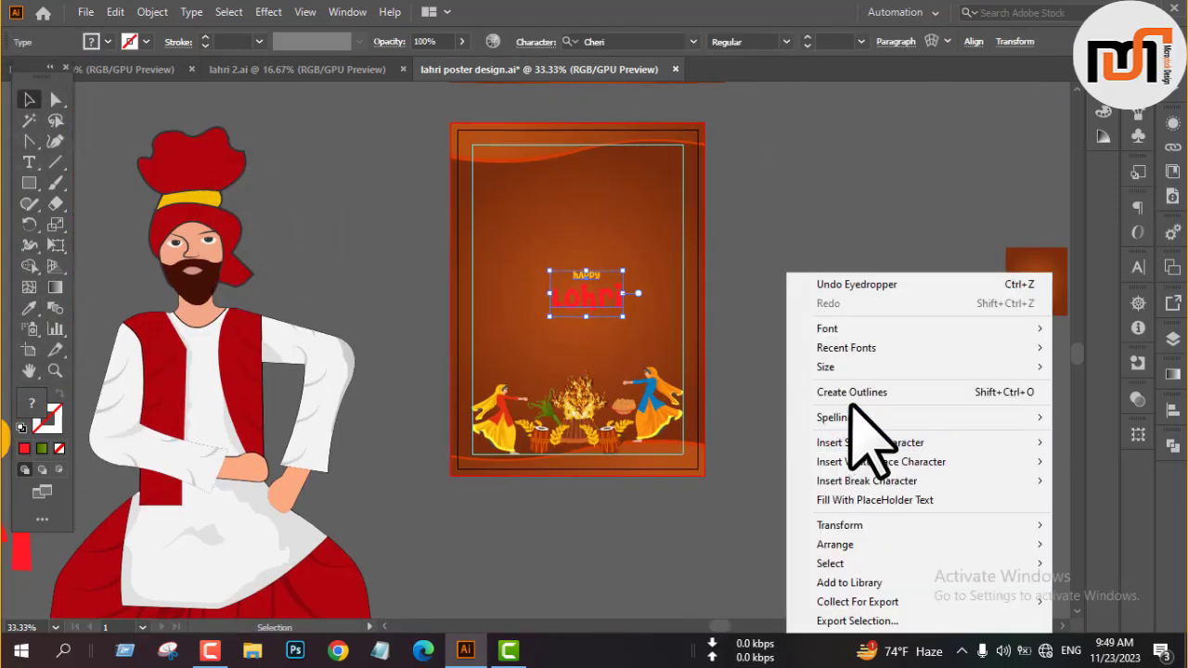
pyautogui.click(850, 392)
pyautogui.hotkey('ctrl', '1')
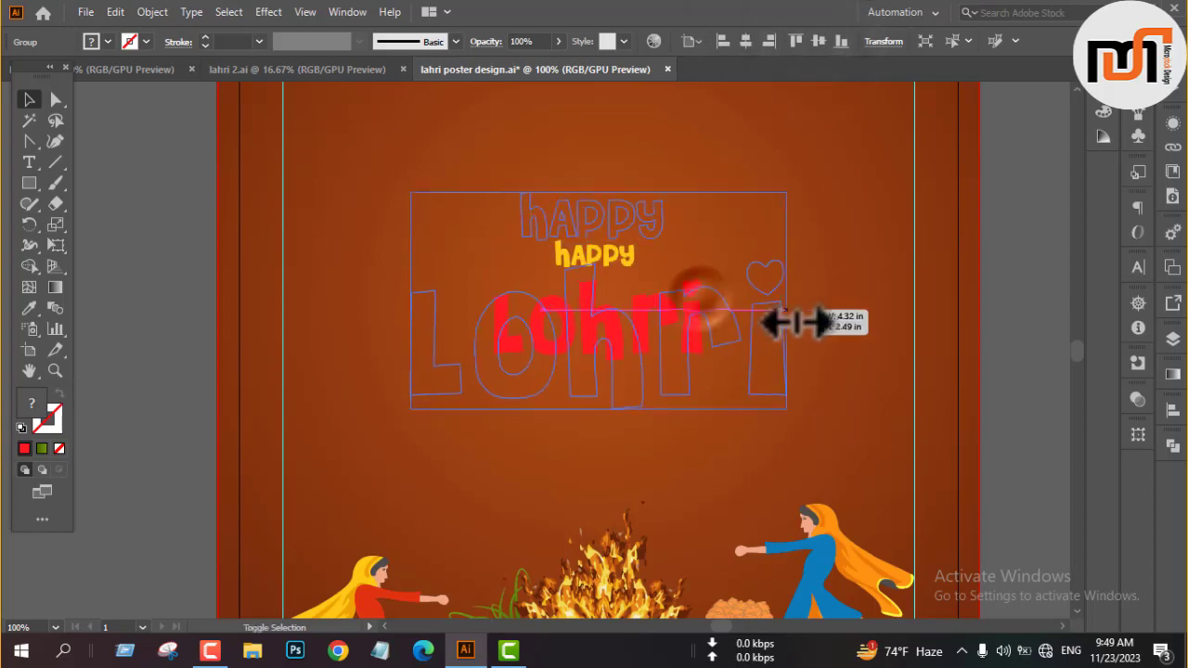
pyautogui.moveTo(705, 306); pyautogui.dragTo(783, 324)
# Move the title into the upper half of the poster, keeping it centred horizontally.
pyautogui.scroll(-3, 687, 353)
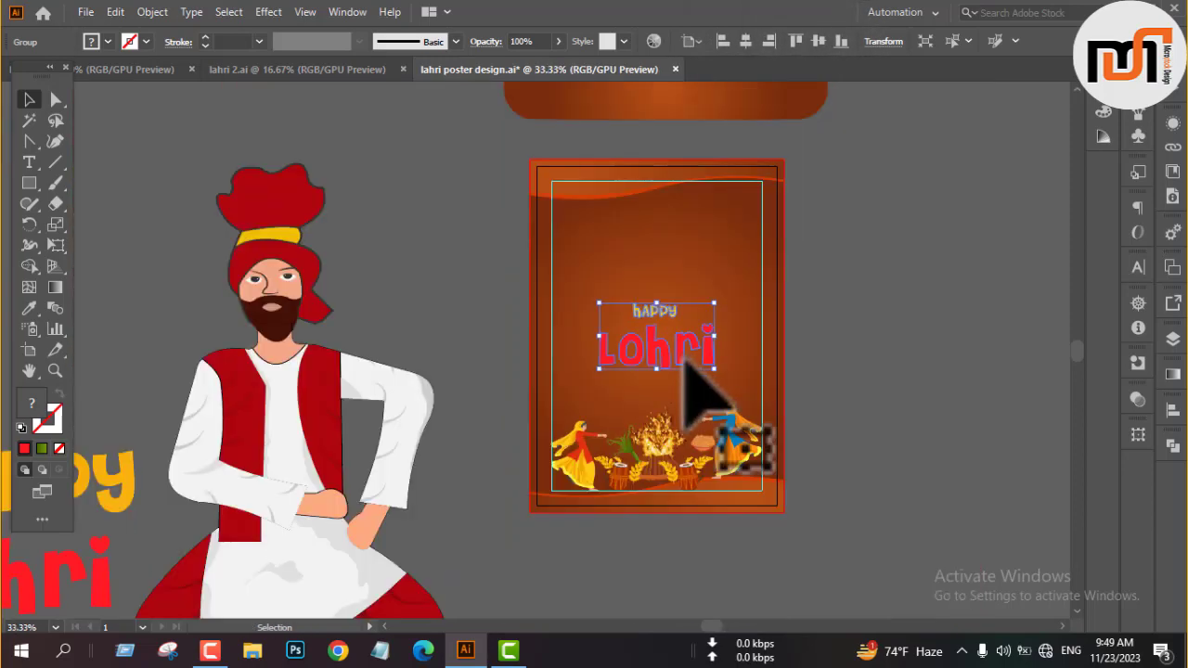
pyautogui.moveTo(686, 365); pyautogui.dragTo(689, 314)
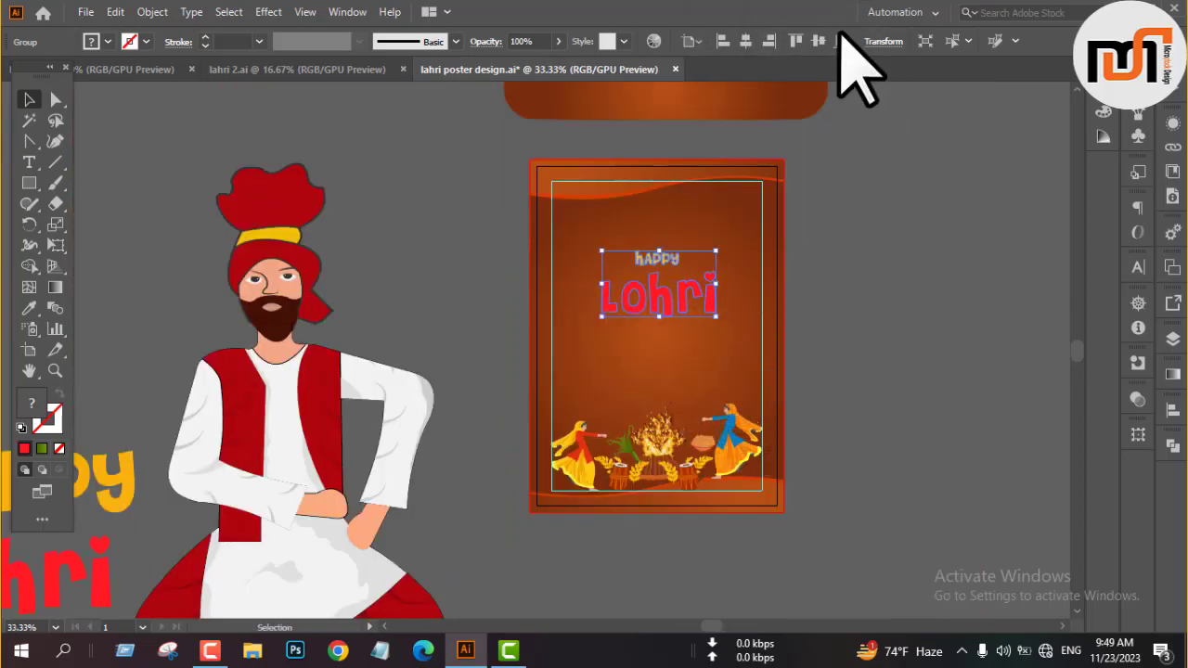
pyautogui.click(818, 276)
# Check the Happy Lohri designs in the other open documents for reference and return to the poster.
pyautogui.click(232, 69)
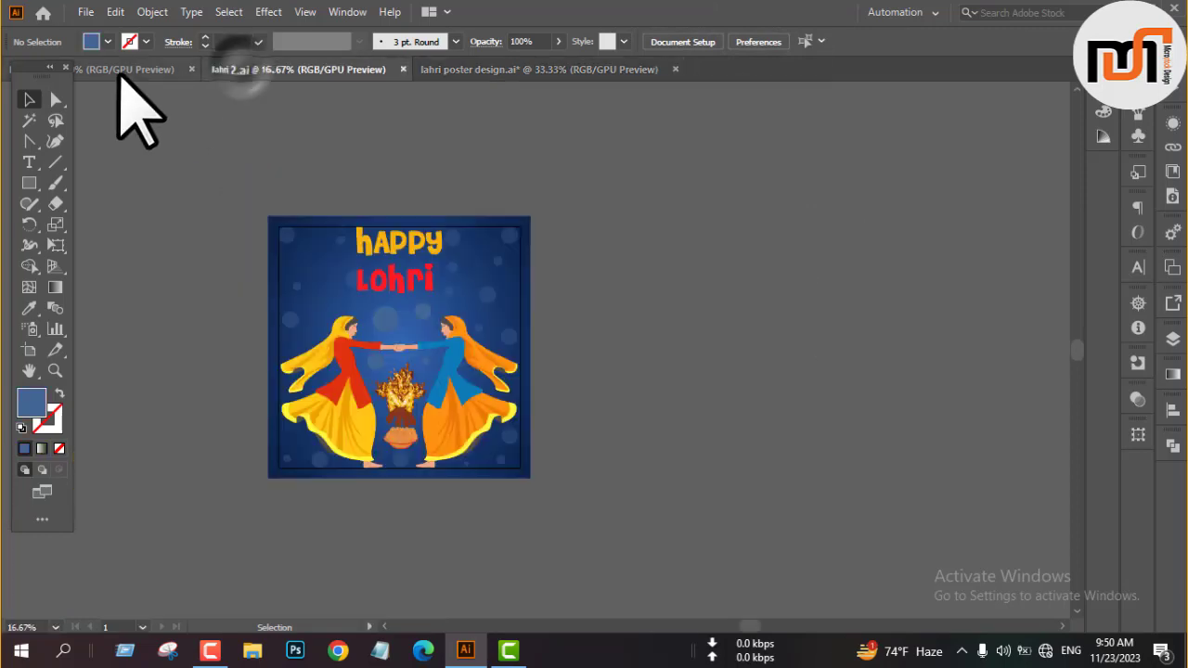
pyautogui.click(116, 72)
pyautogui.click(459, 70)
pyautogui.scroll(1, 716, 358)
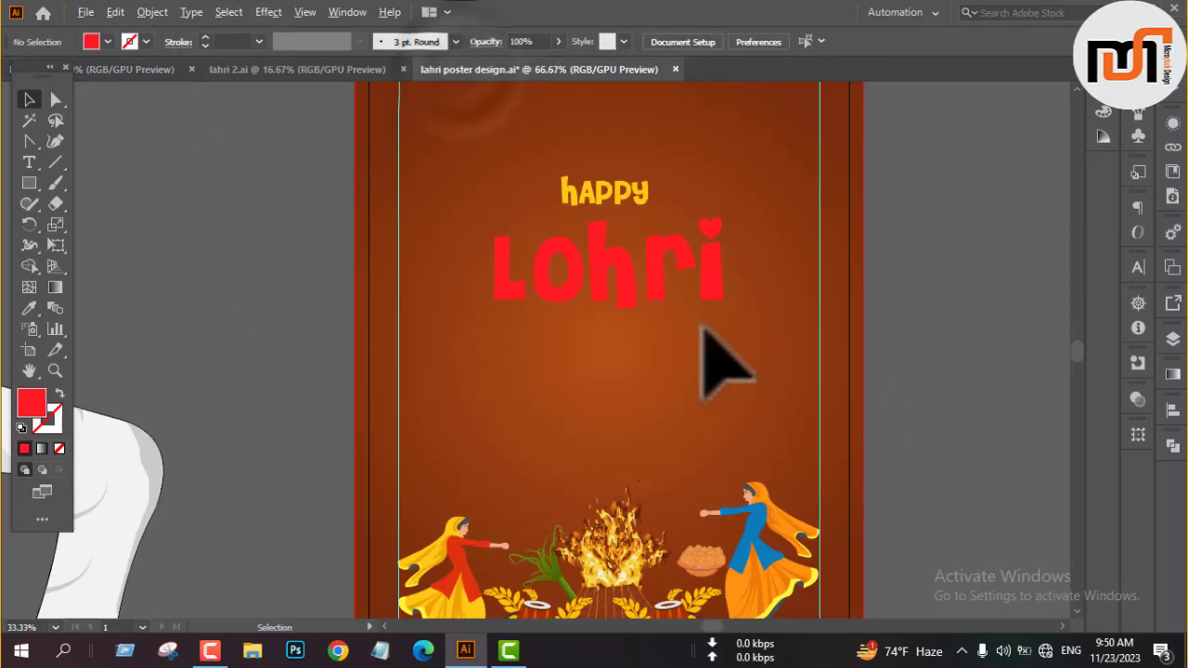
# Add a centre-aligned 11 pt Myriad Pro placeholder paragraph between the title and the bonfire scene.
pyautogui.click(1138, 267)
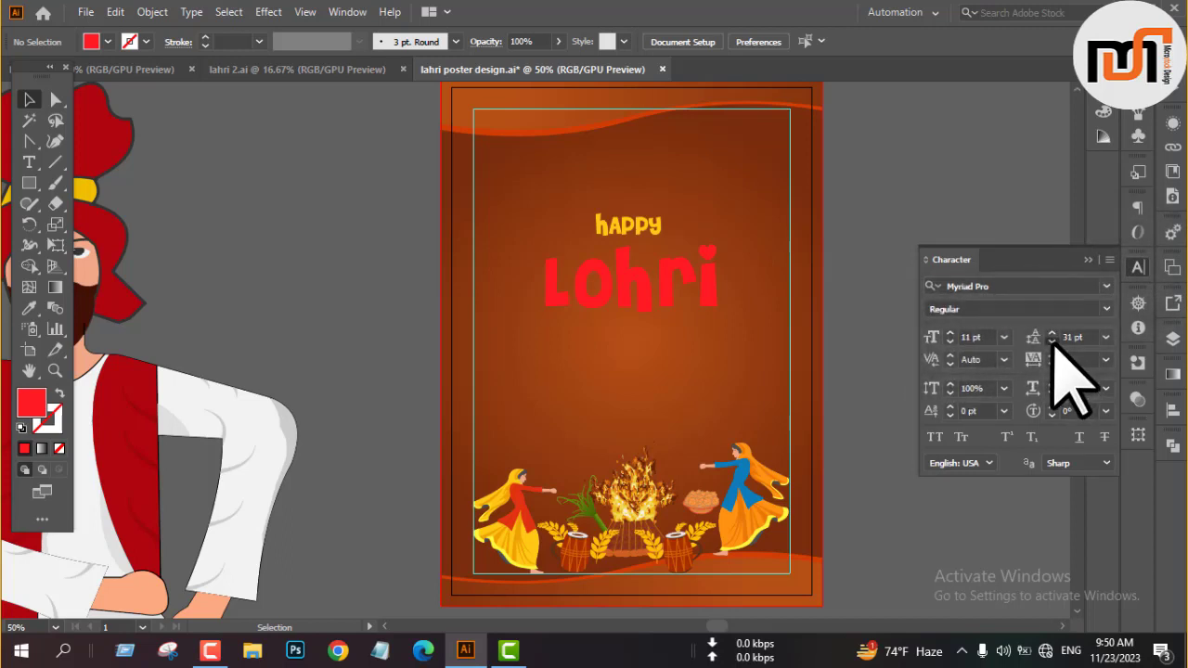
pyautogui.click(1087, 259)
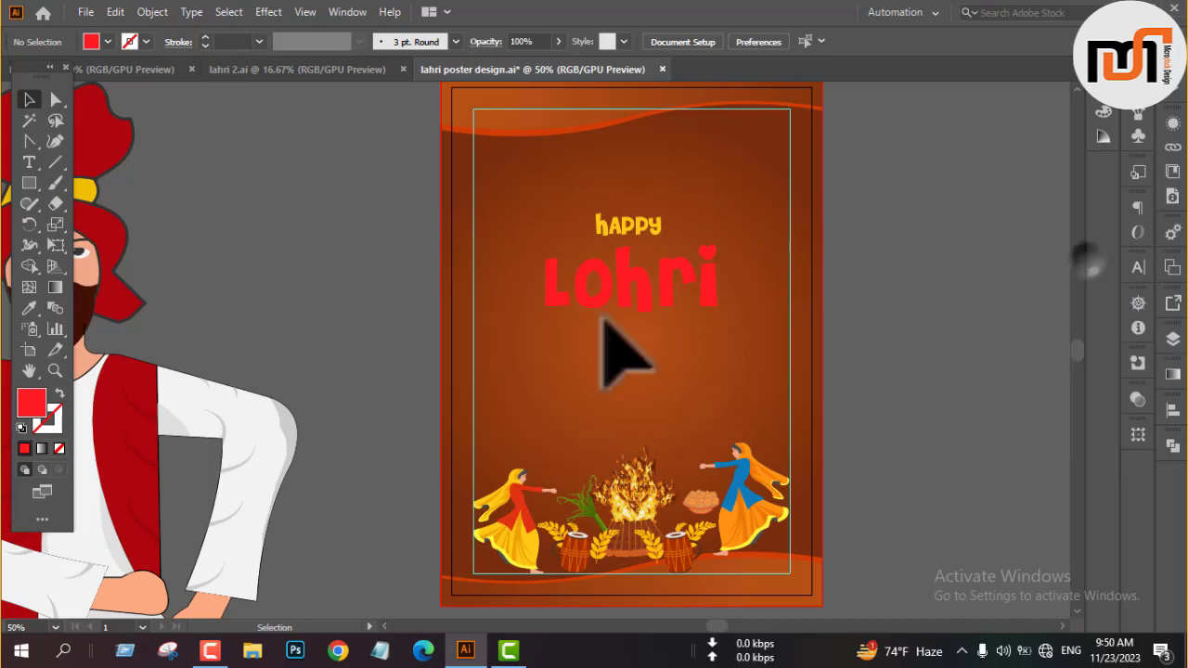
pyautogui.press('y')
pyautogui.press('t')
pyautogui.moveTo(513, 331); pyautogui.dragTo(756, 423)
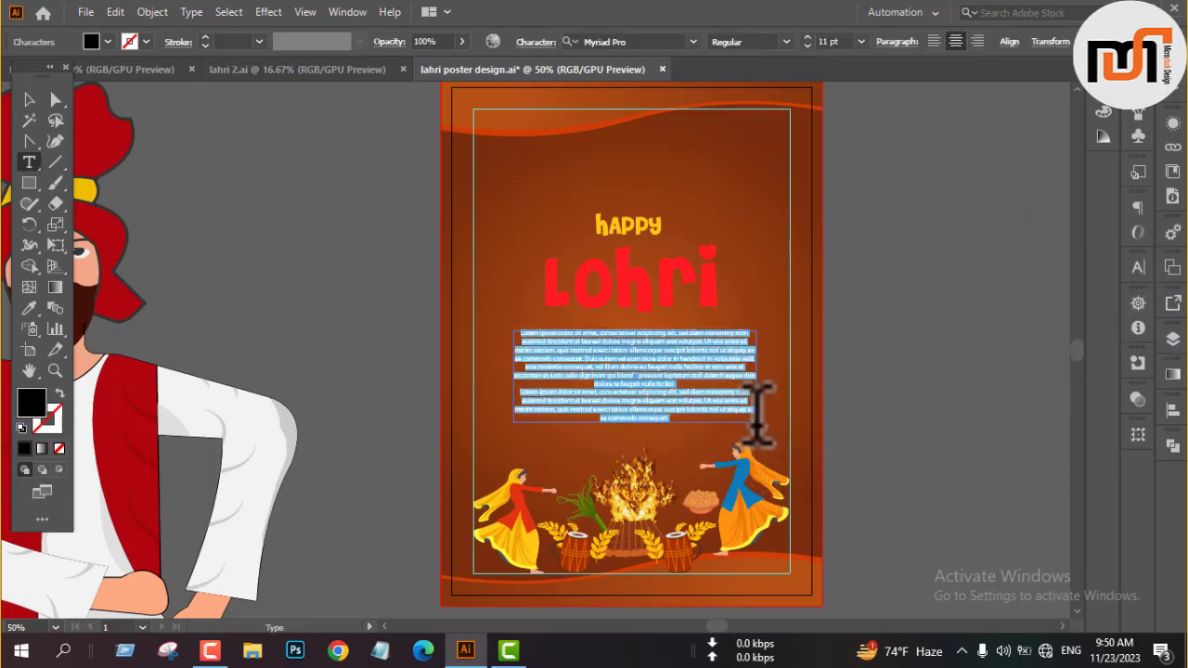
pyautogui.click(29, 100)
pyautogui.click(895, 41)
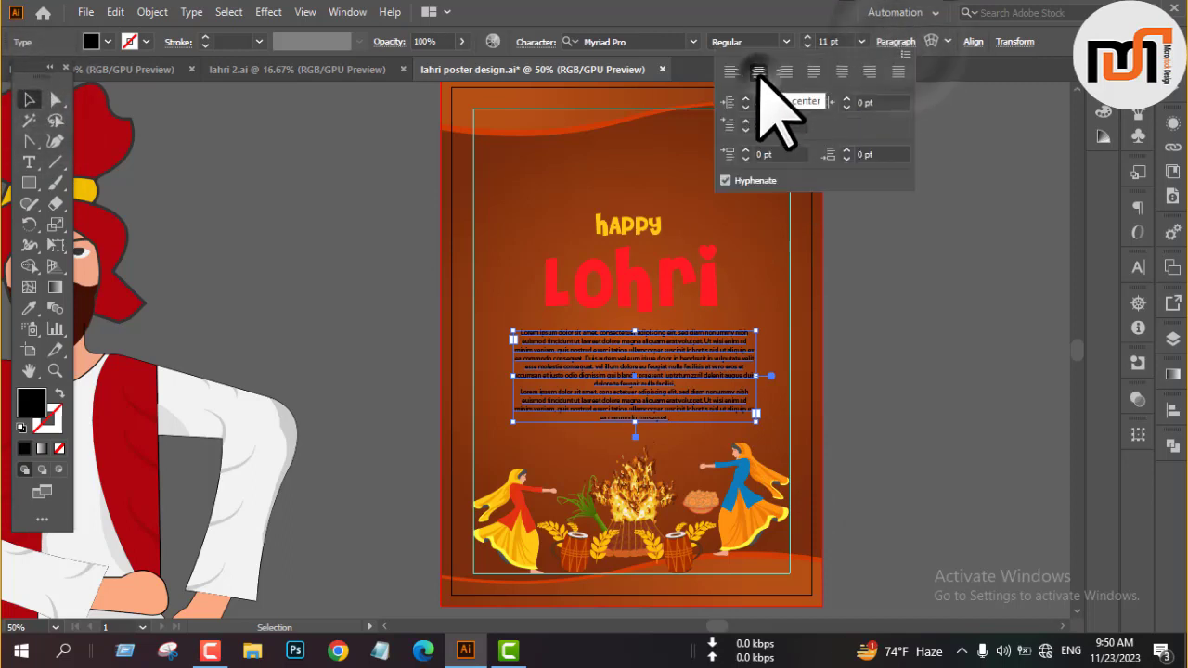
pyautogui.click(890, 42)
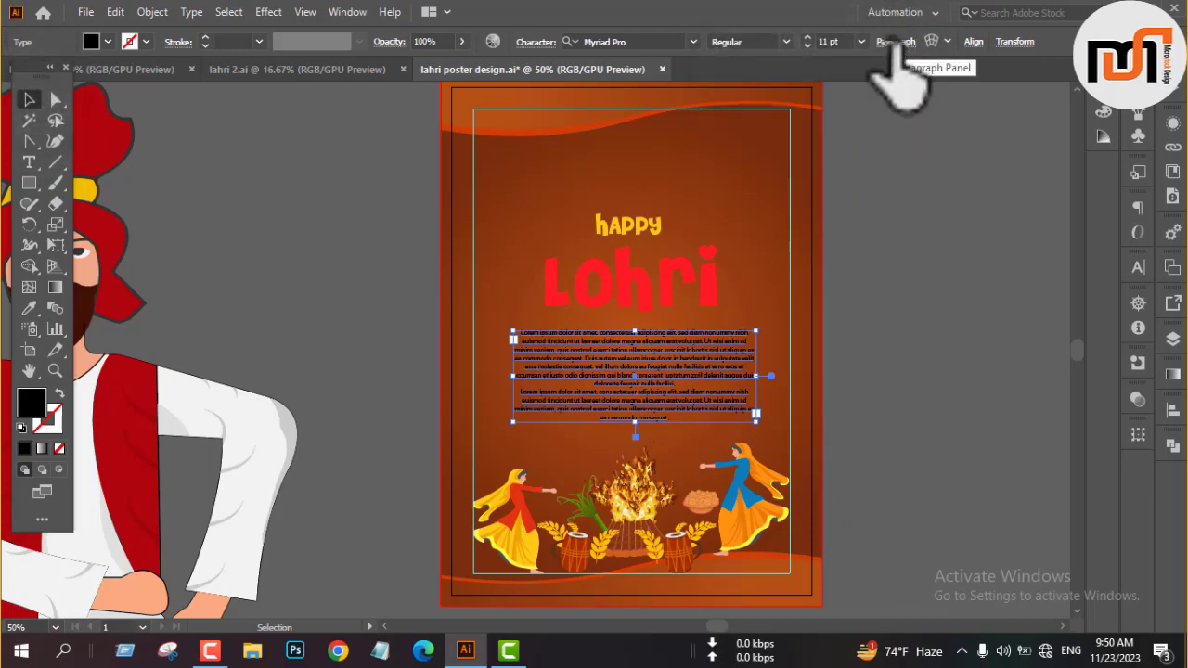
pyautogui.click(870, 360)
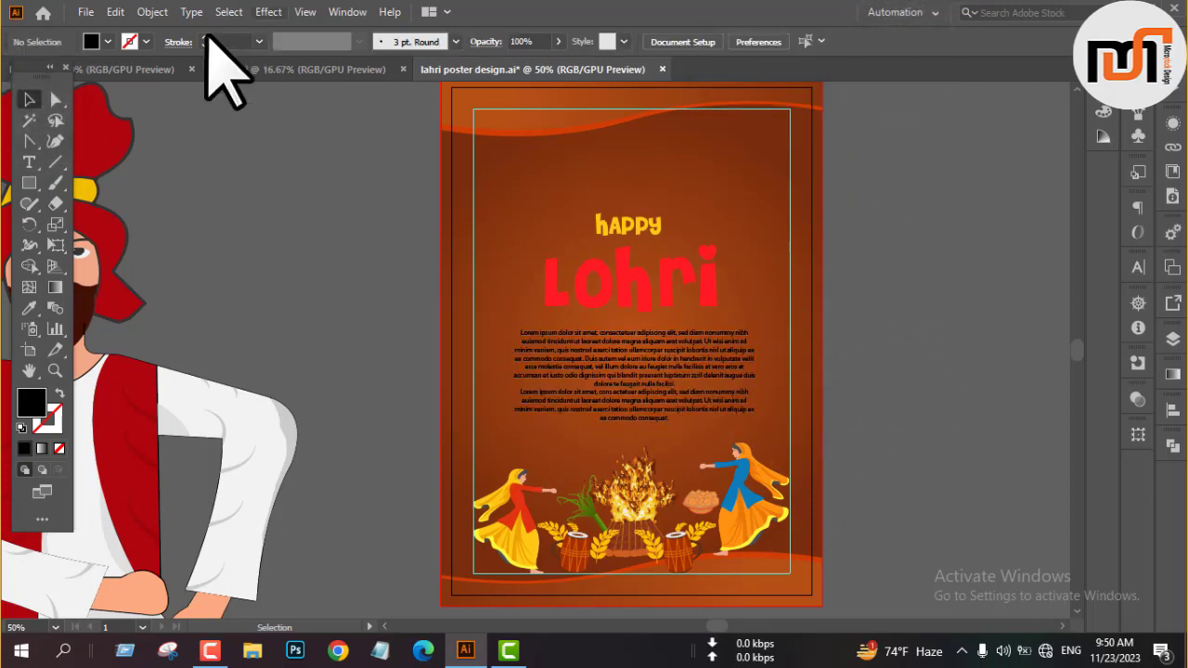
# Recolour the placeholder paragraph with orange sampled from the skirt of the dancer in the blue top.
pyautogui.click(140, 71)
pyautogui.click(492, 73)
pyautogui.click(670, 363)
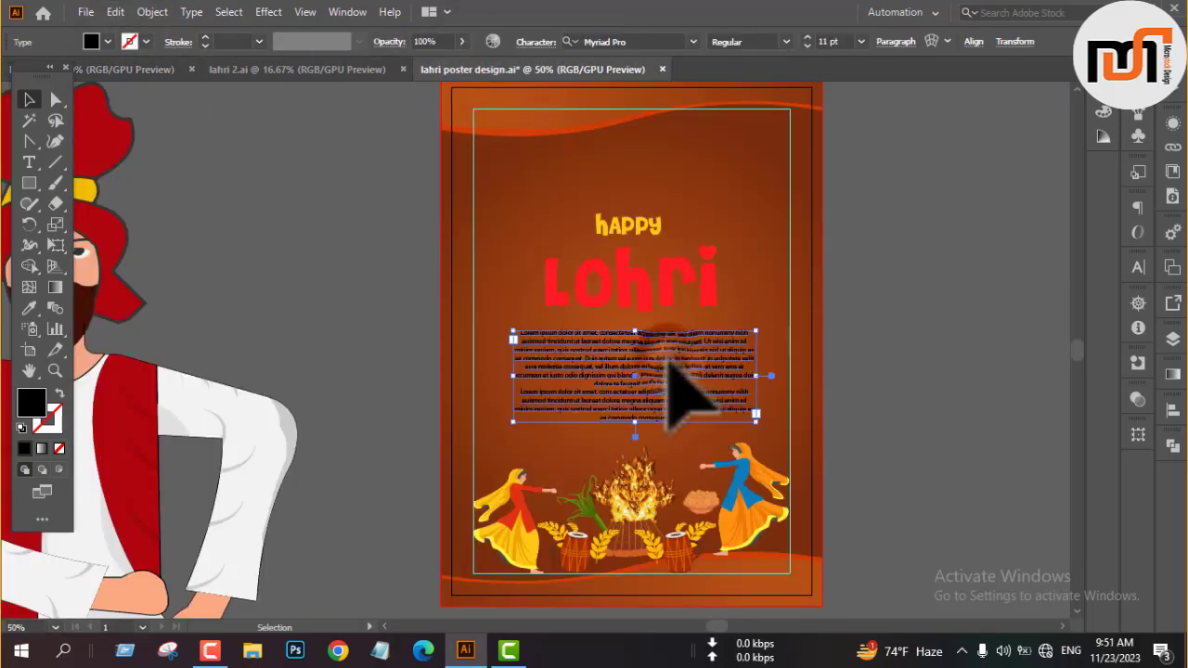
pyautogui.click(29, 309)
pyautogui.scroll(6, 694, 491)
pyautogui.click(673, 362)
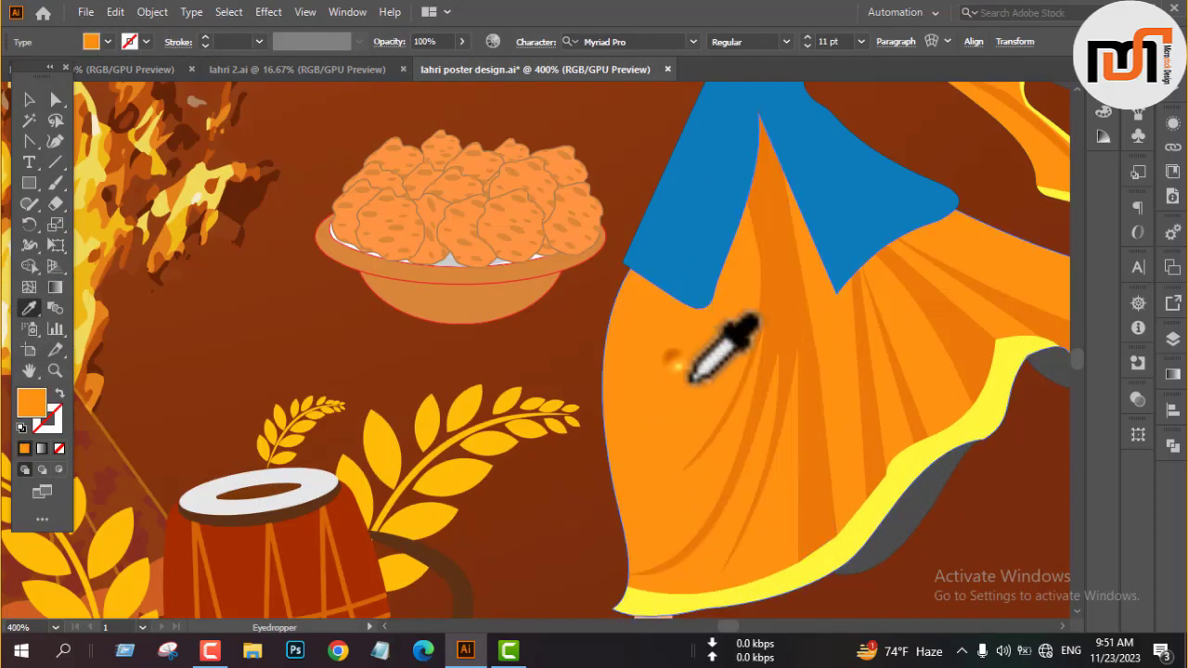
pyautogui.scroll(-5, 688, 375)
pyautogui.click(929, 232)
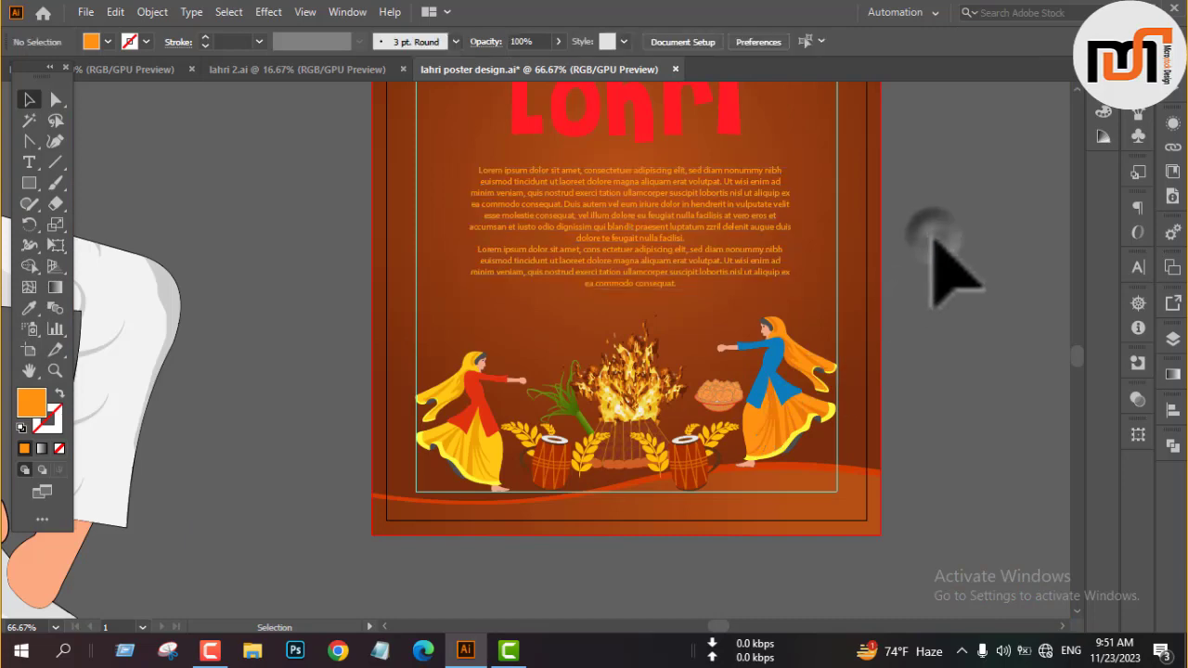
# Set the paragraph's opacity to 74% and convert its text to outlines.
pyautogui.scroll(2, 929, 232)
pyautogui.click(698, 308)
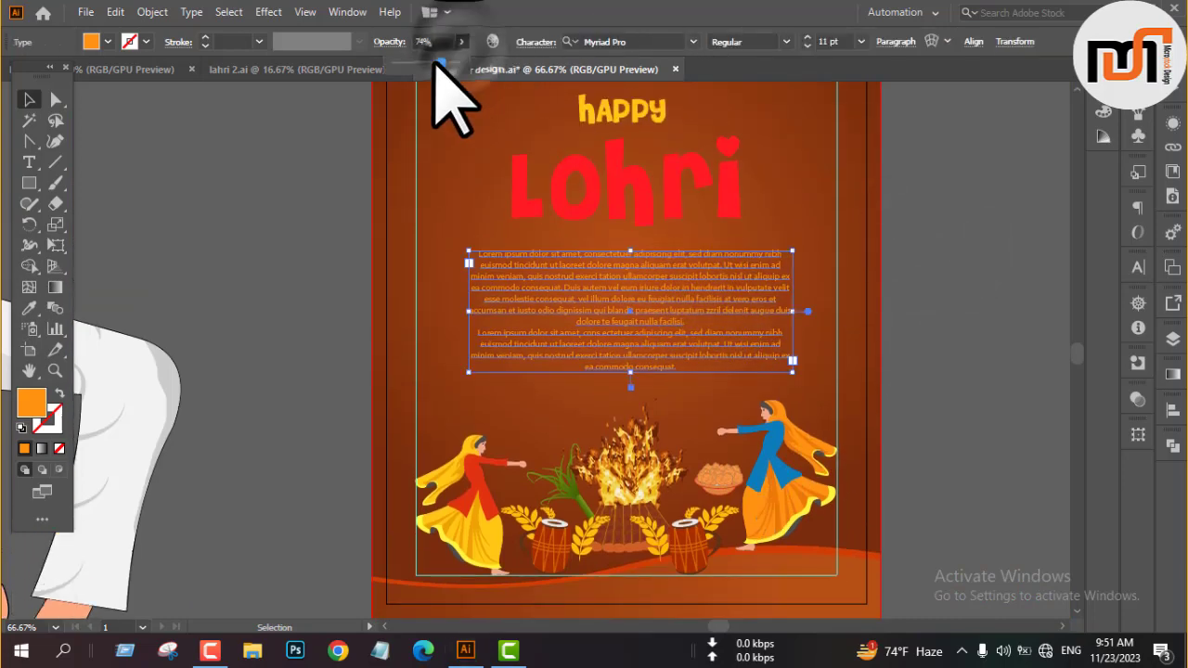
pyautogui.click(954, 324)
pyautogui.scroll(-1, 655, 340)
pyautogui.rightClick(633, 295)
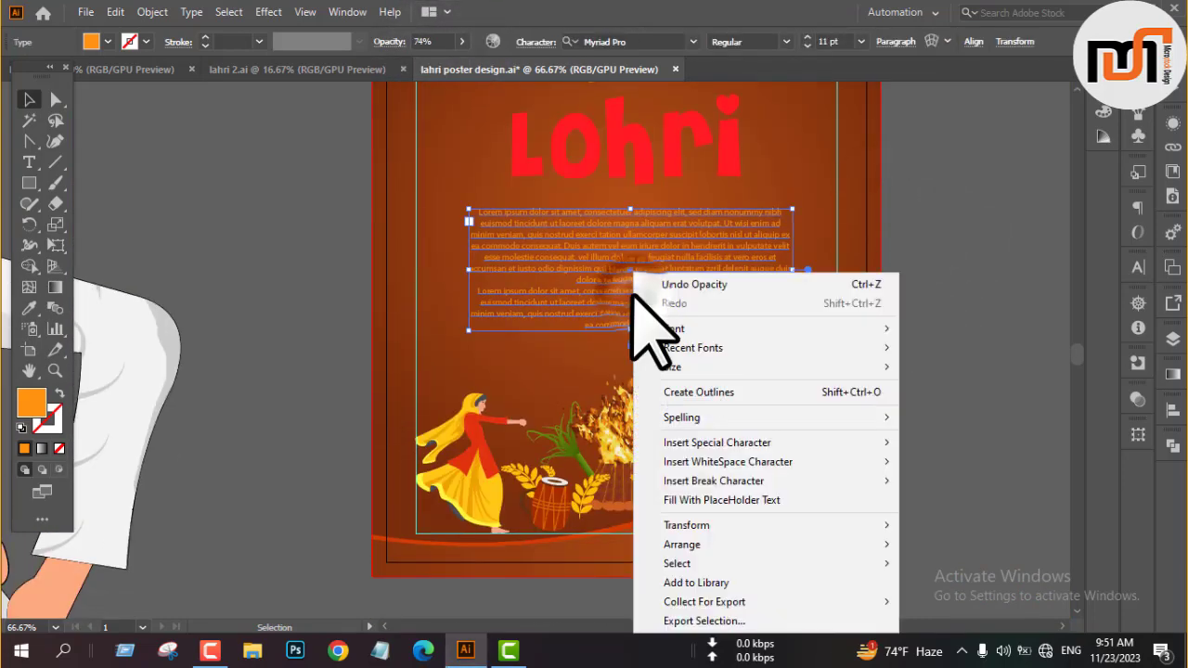
pyautogui.click(756, 393)
pyautogui.click(957, 269)
pyautogui.scroll(-1, 810, 394)
pyautogui.scroll(5, 808, 395)
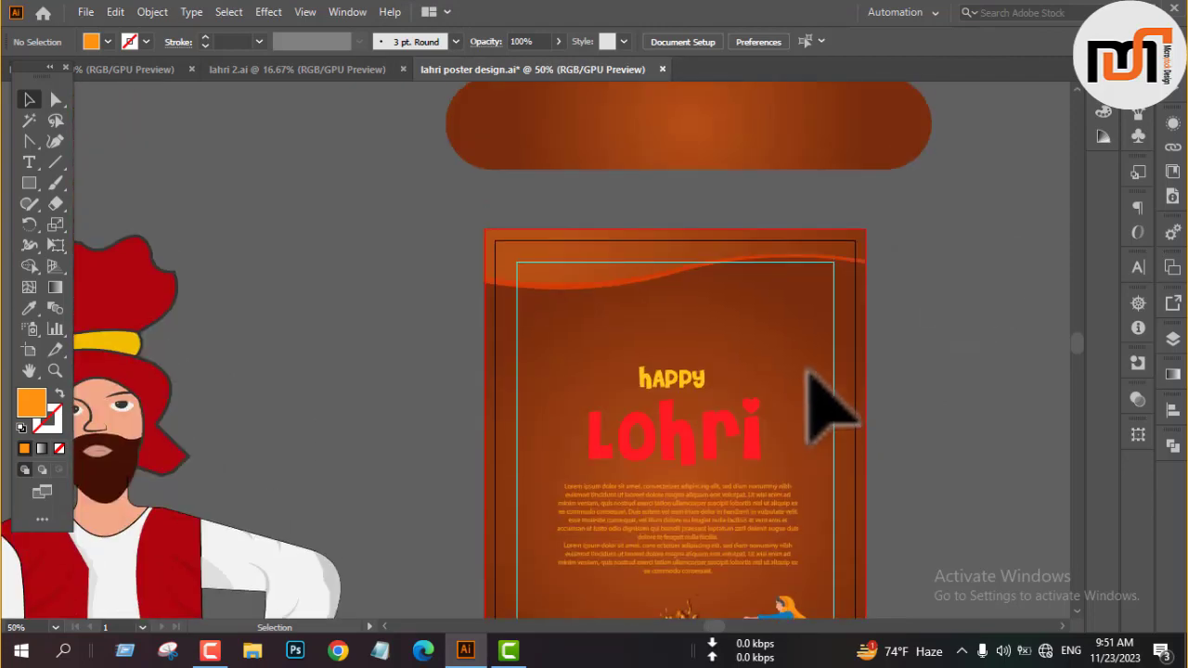
pyautogui.scroll(-4, 807, 372)
pyautogui.scroll(1, 807, 371)
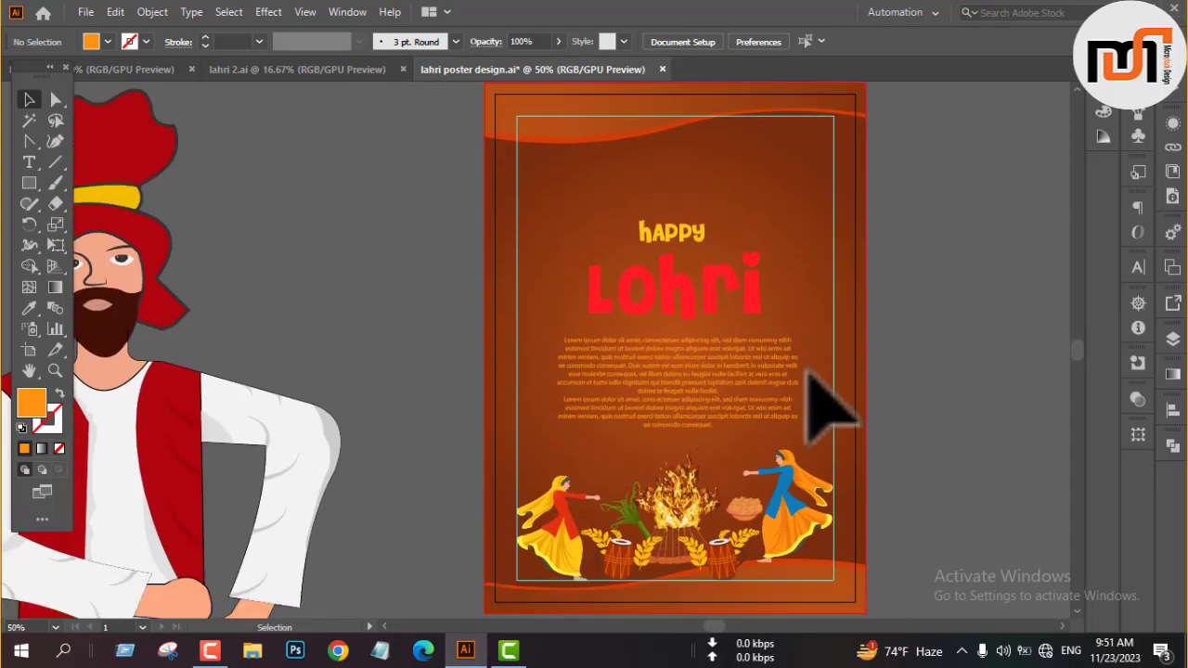
# Move the yellow and red Happy Lohri title off the poster onto the empty pasteboard.
pyautogui.scroll(-2, 805, 371)
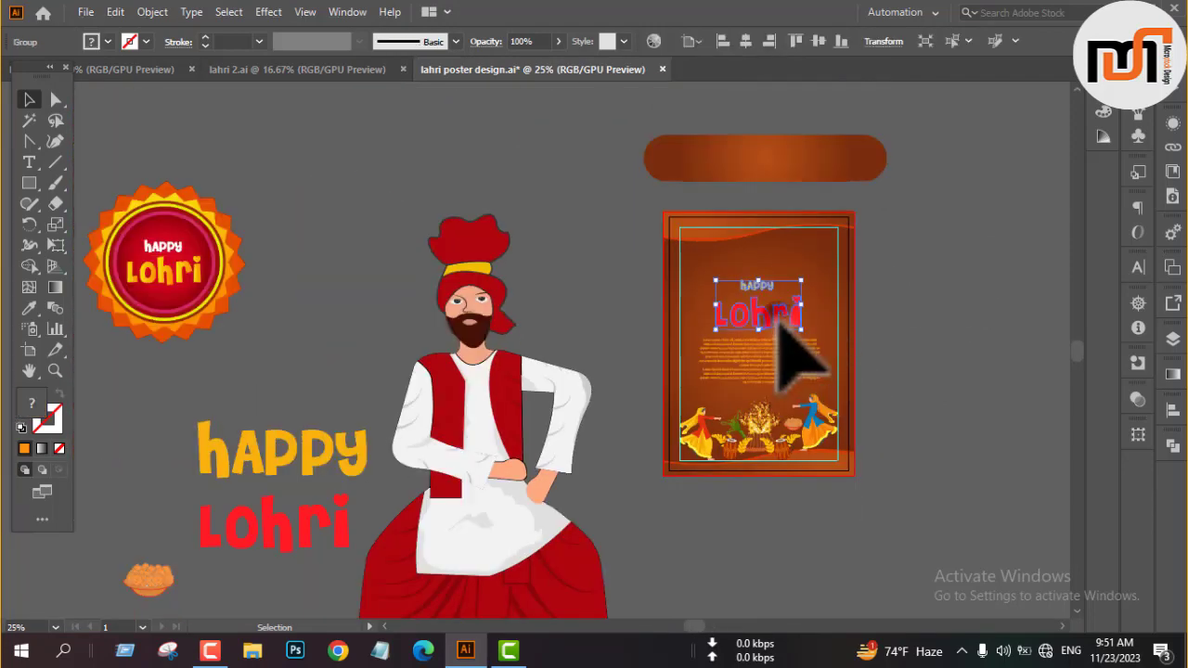
pyautogui.hotkey('ctrl', 'v')
pyautogui.moveTo(1011, 314); pyautogui.dragTo(1011, 313)
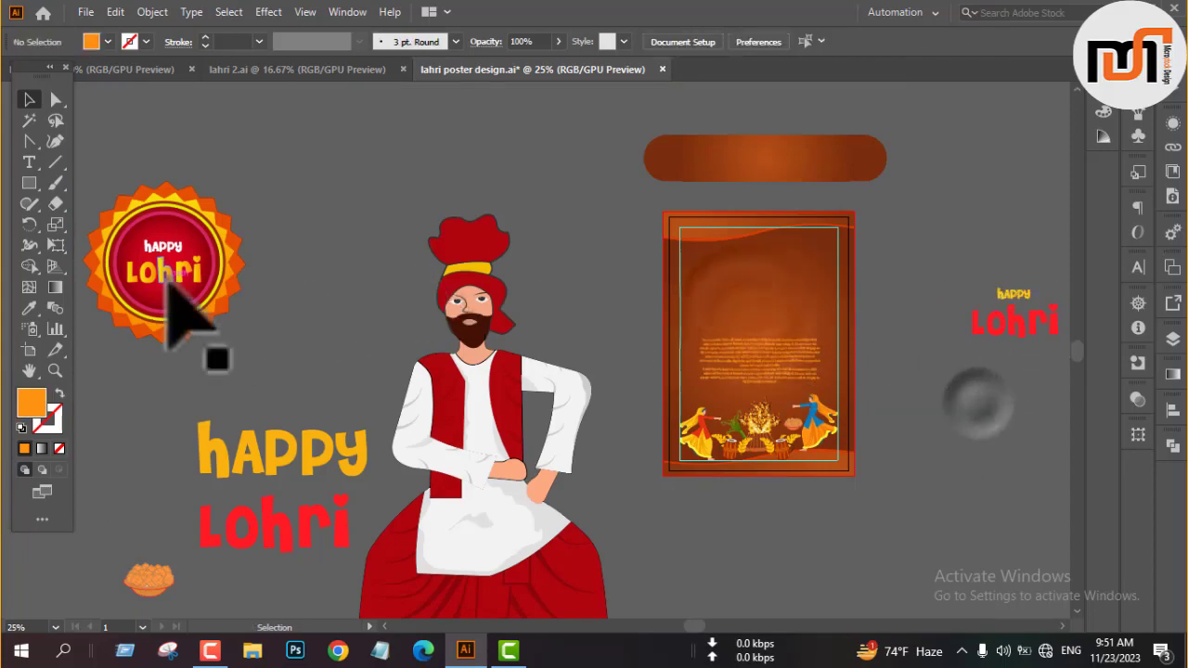
# Move the round Happy Lohri badge onto the poster and scale it down to fit above the bonfire scene.
pyautogui.moveTo(172, 291); pyautogui.dragTo(822, 324)
pyautogui.scroll(3, 822, 324)
pyautogui.moveTo(908, 303); pyautogui.dragTo(821, 313)
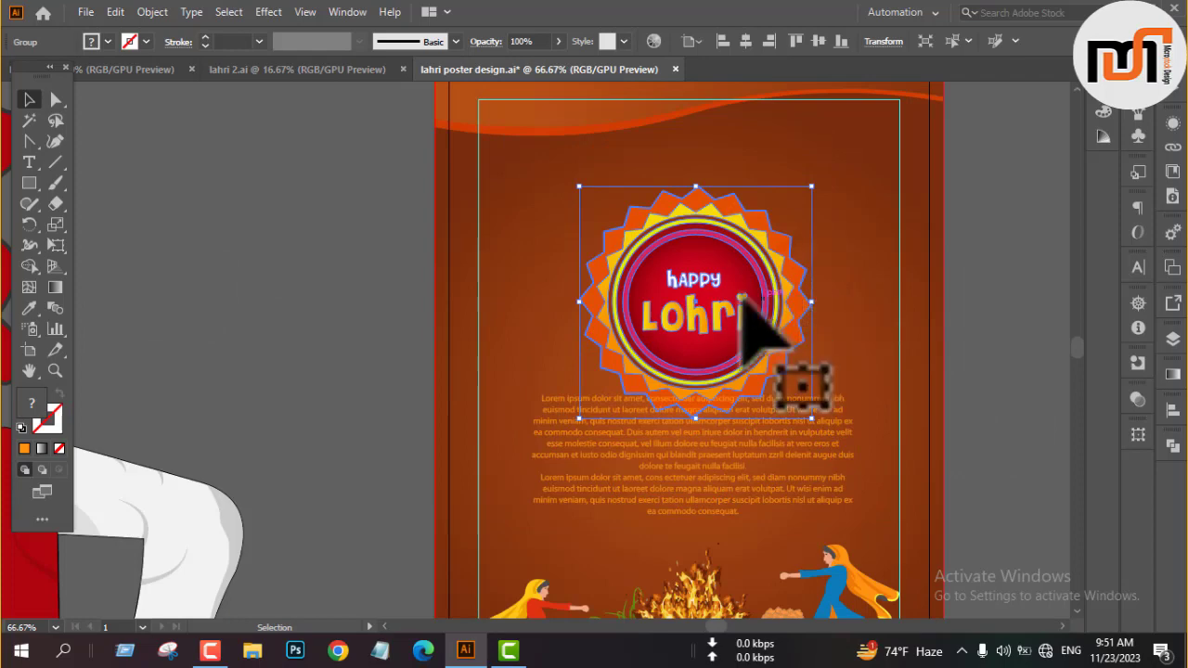
# Nudge the badge upward so it sits clear of the placeholder paragraph, and deselect it.
pyautogui.scroll(-1, 668, 295)
pyautogui.press('Up')
pyautogui.press('Up')
pyautogui.press('Up')
pyautogui.press('Up')
pyautogui.press('Up')
pyautogui.press('Up')
pyautogui.press('Up')
pyautogui.press('Up')
pyautogui.press('Up')
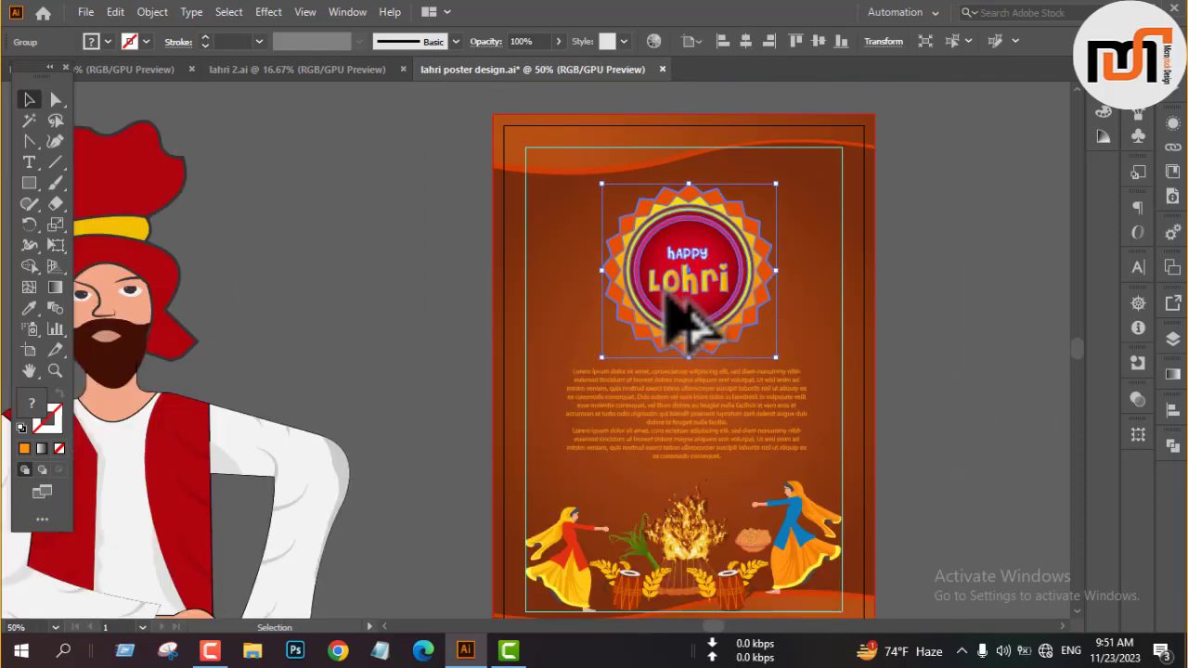
pyautogui.click(954, 312)
pyautogui.scroll(-1, 905, 320)
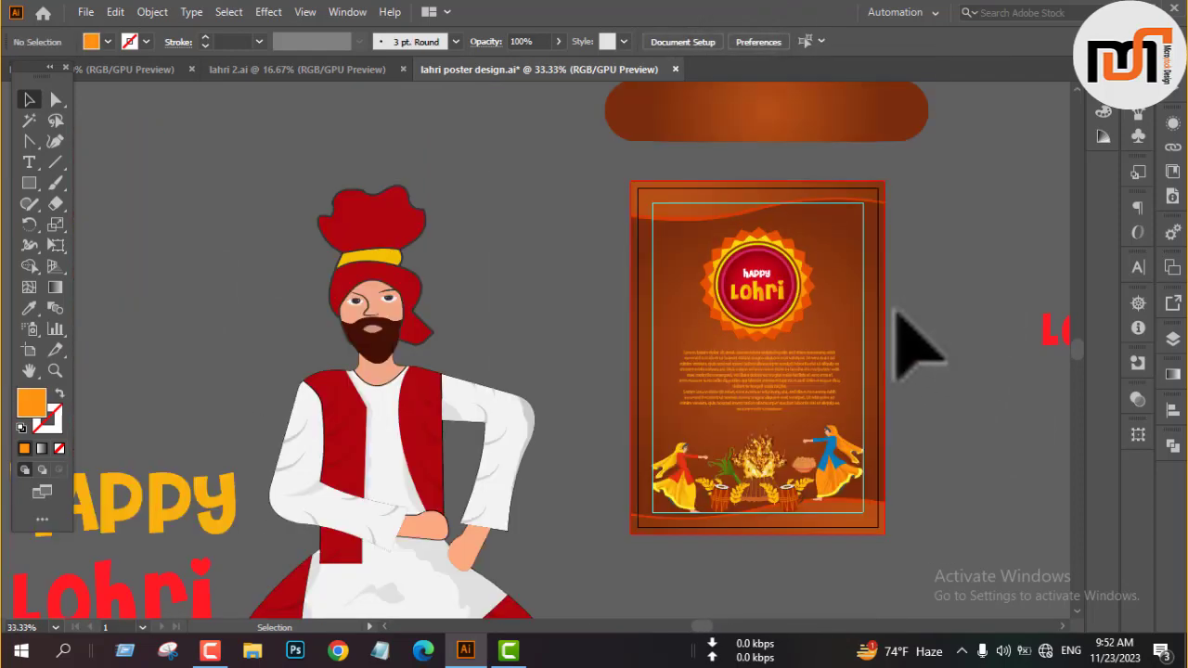
pyautogui.scroll(-2, 540, 291)
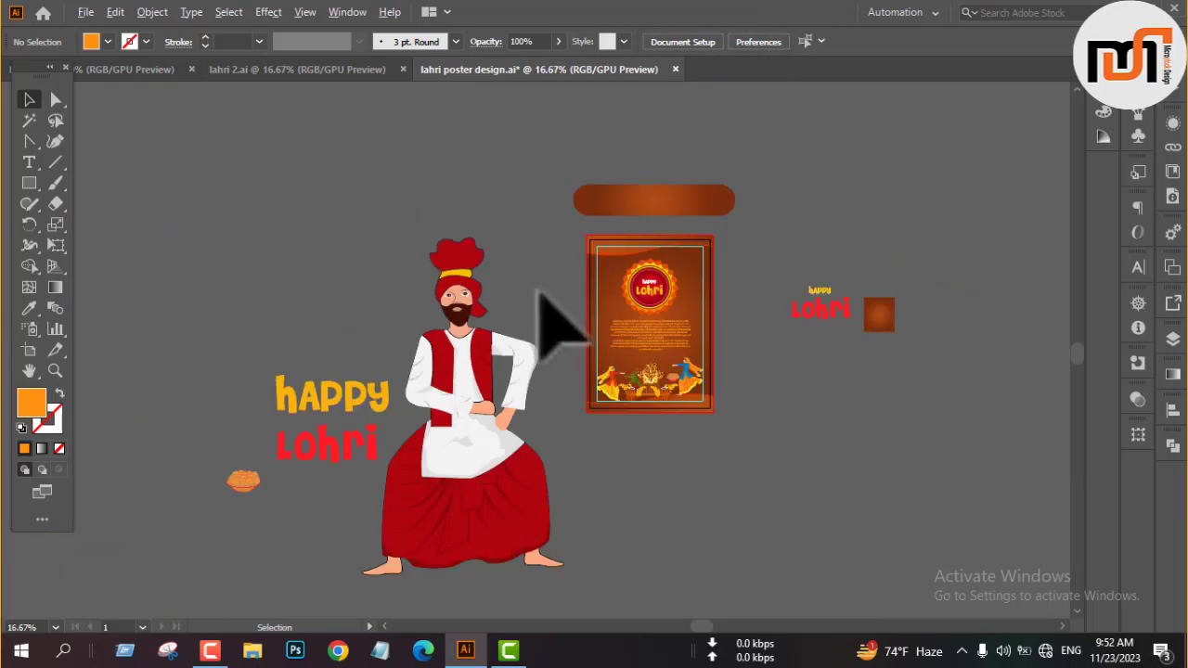
# Scale down the large dancer in the red vest and place him on the poster beside the Happy Lohri badge, near the margin guide.
pyautogui.click(473, 415)
pyautogui.moveTo(565, 406); pyautogui.dragTo(517, 409)
pyautogui.scroll(3, 592, 295)
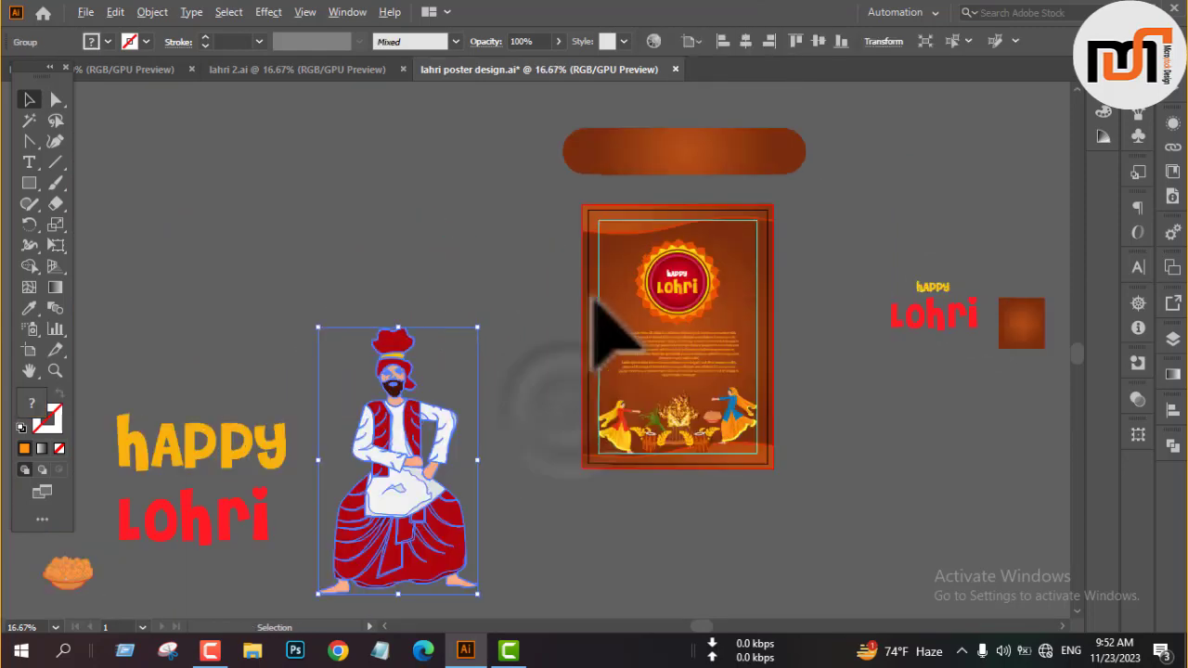
pyautogui.moveTo(259, 507); pyautogui.dragTo(693, 184)
pyautogui.moveTo(795, 305); pyautogui.dragTo(710, 314)
pyautogui.scroll(3, 732, 321)
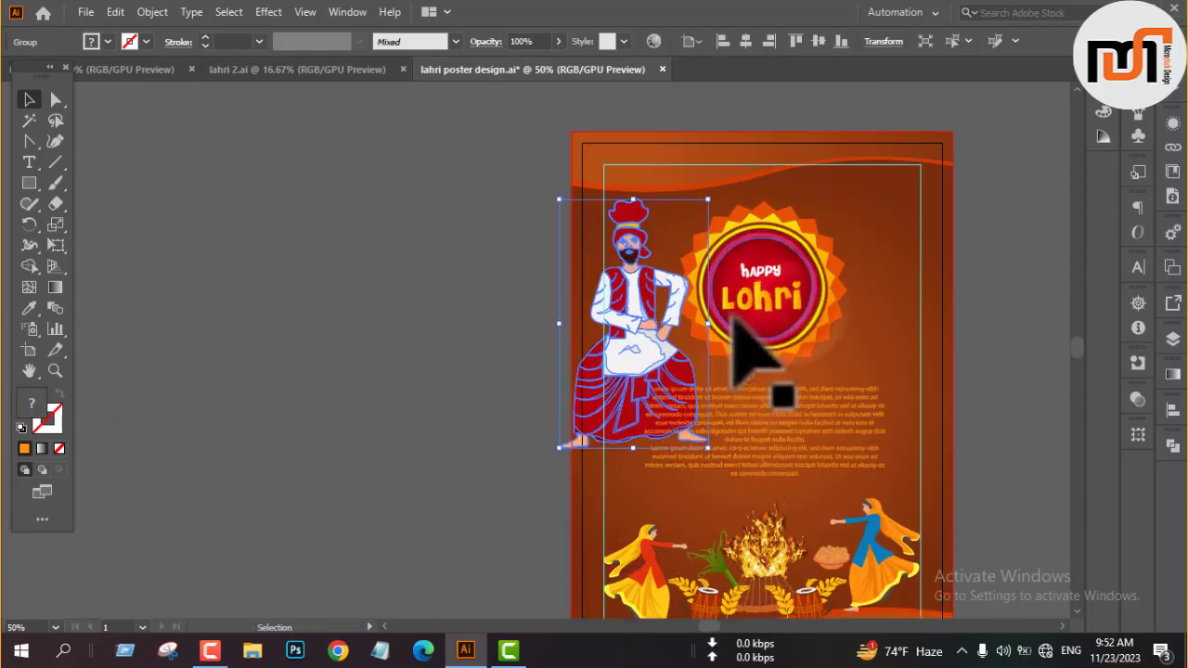
pyautogui.moveTo(709, 365); pyautogui.dragTo(655, 257)
pyautogui.scroll(4, 639, 310)
pyautogui.scroll(-2, 639, 310)
# Reflect the red-vest dancer across the vertical axis and fit him against the poster's inner margin guide.
pyautogui.rightClick(653, 256)
pyautogui.moveTo(742, 454)
pyautogui.click(890, 514)
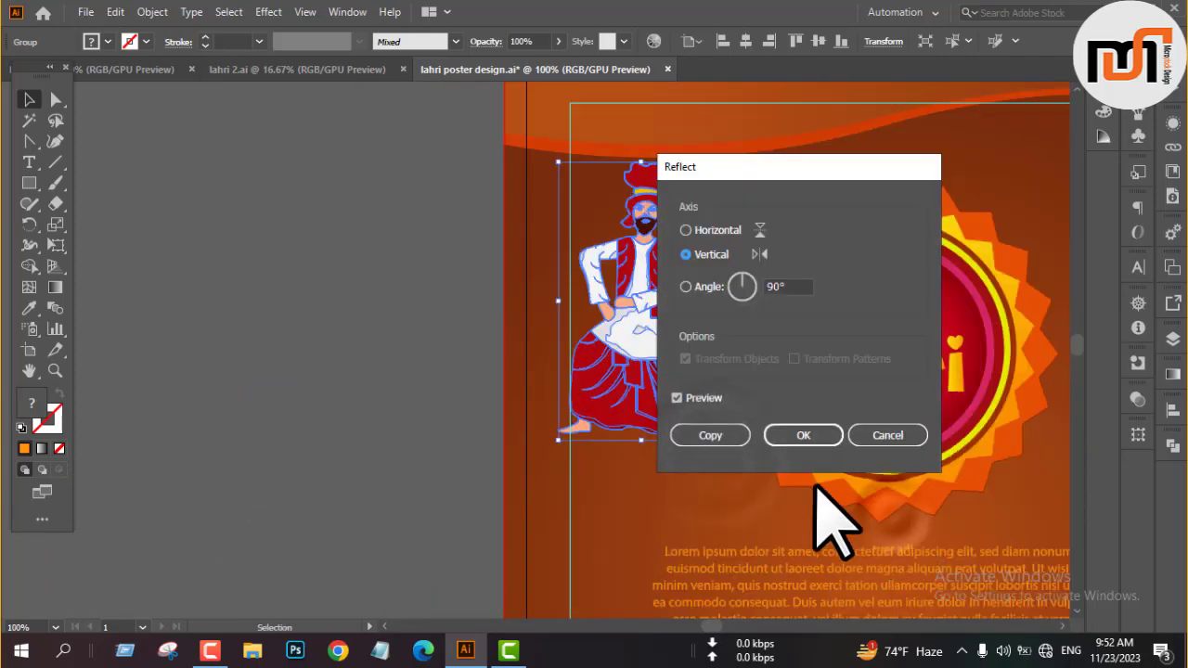
pyautogui.click(802, 436)
pyautogui.scroll(1, 672, 227)
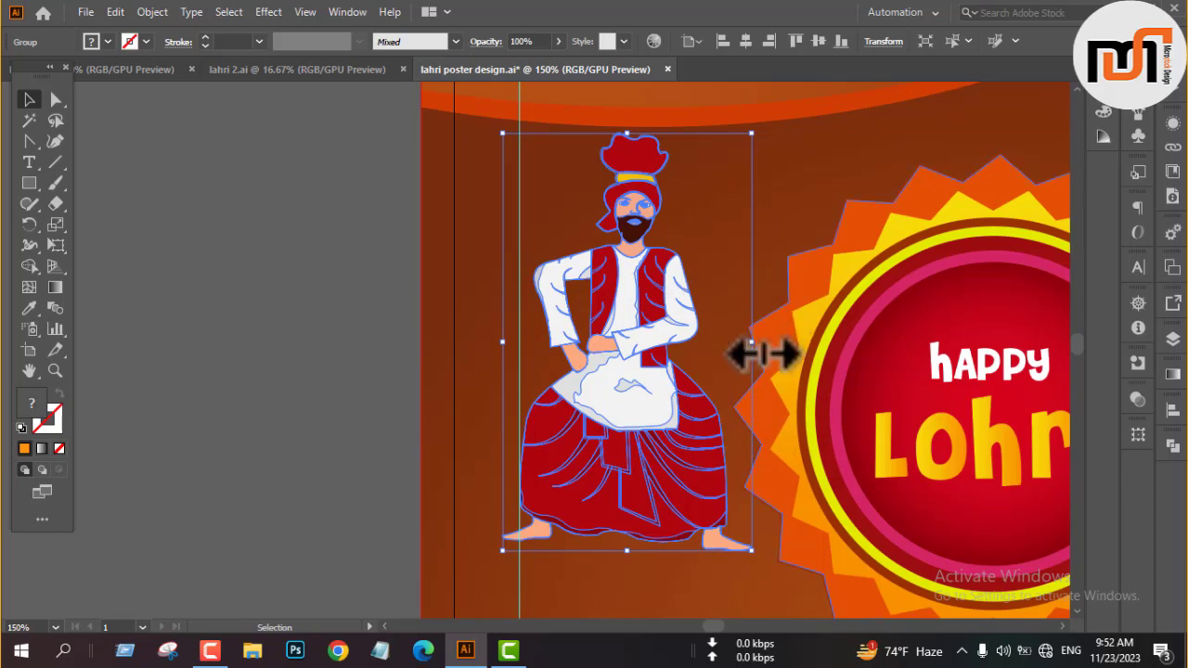
pyautogui.moveTo(751, 343)
pyautogui.mouseDown()
pyautogui.moveTo(743, 353)
pyautogui.moveTo(734, 342)
pyautogui.mouseUp()
pyautogui.scroll(-3, 709, 348)
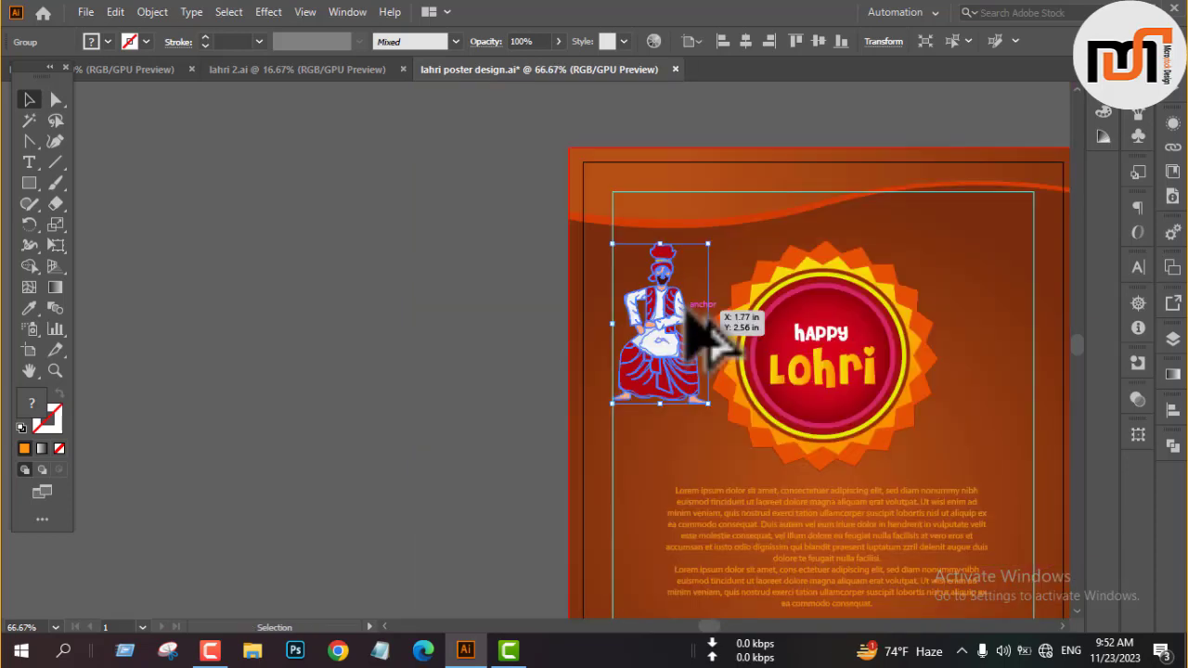
pyautogui.click(455, 339)
pyautogui.scroll(-4, 487, 325)
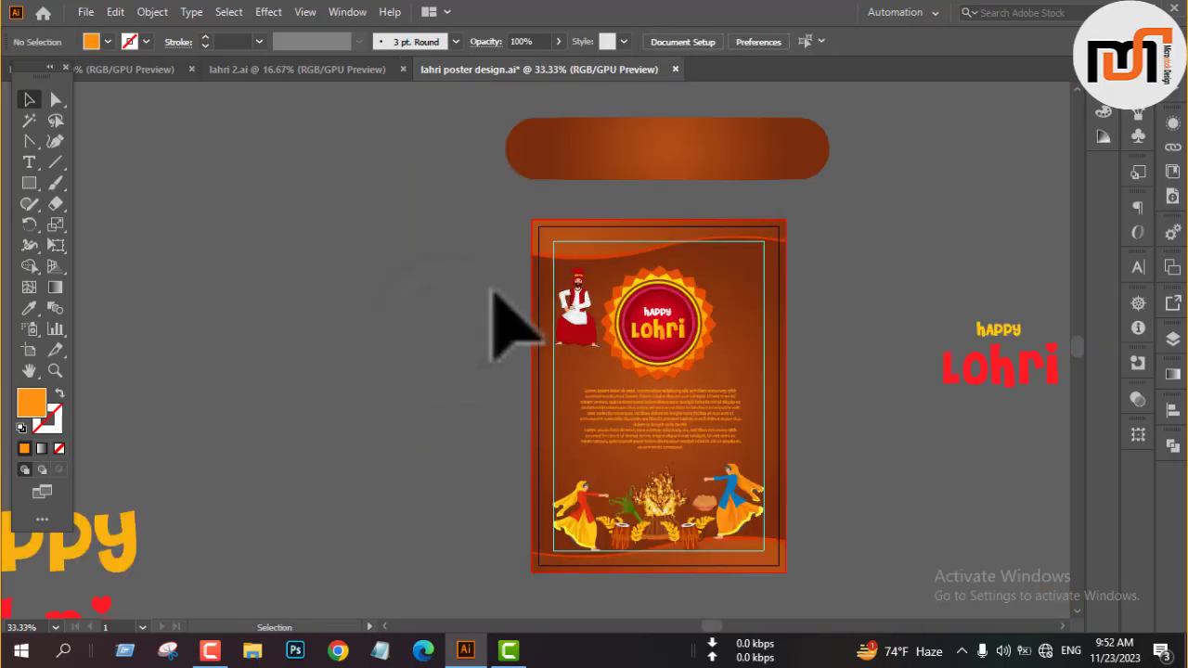
# Delete the leftover titles, snack bowl, brown gradient square and rounded gradient bar from the pasteboard around the poster.
pyautogui.moveTo(120, 392); pyautogui.dragTo(440, 471)
pyautogui.press('Delete')
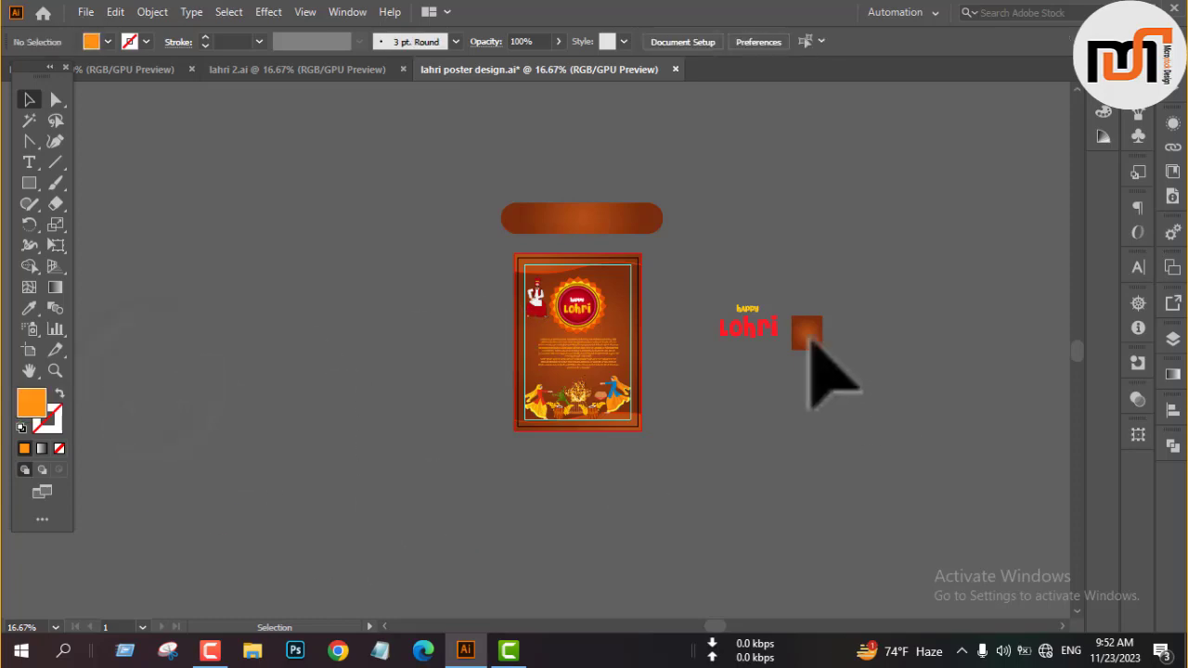
pyautogui.moveTo(695, 284); pyautogui.dragTo(812, 358)
pyautogui.press('Delete')
pyautogui.click(618, 229)
pyautogui.press('Delete')
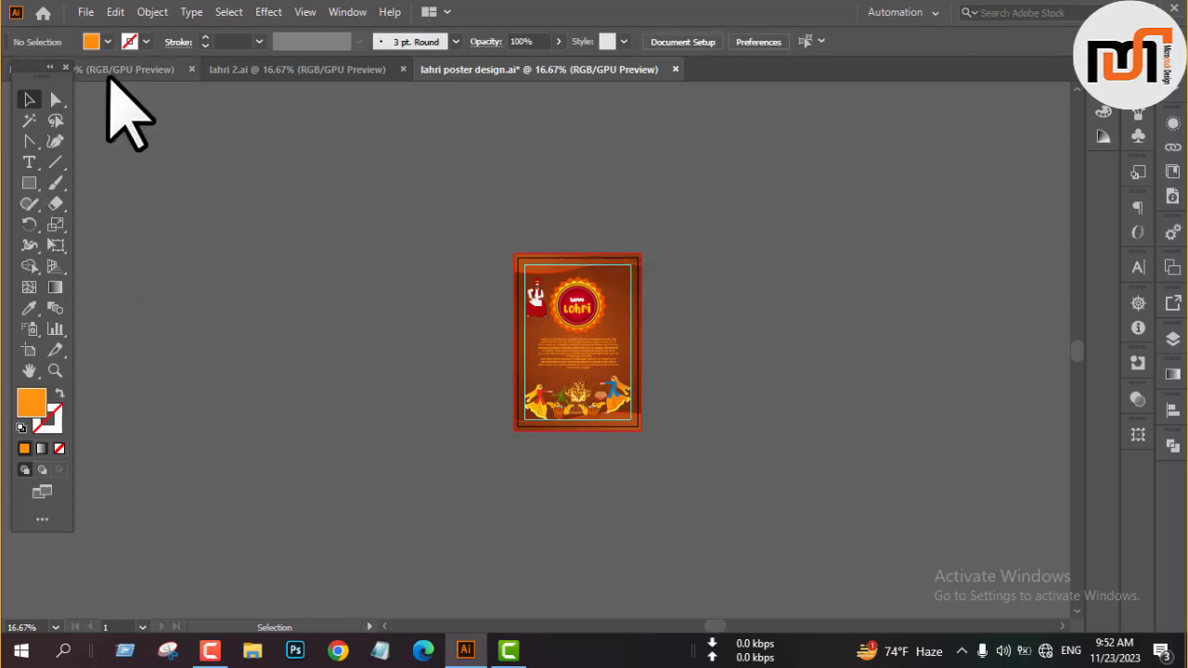
# Copy the green-shirted dancer with raised arms from the source artwork document and paste him into the lahri poster design document.
pyautogui.click(111, 74)
pyautogui.scroll(-3, 445, 477)
pyautogui.click(490, 568)
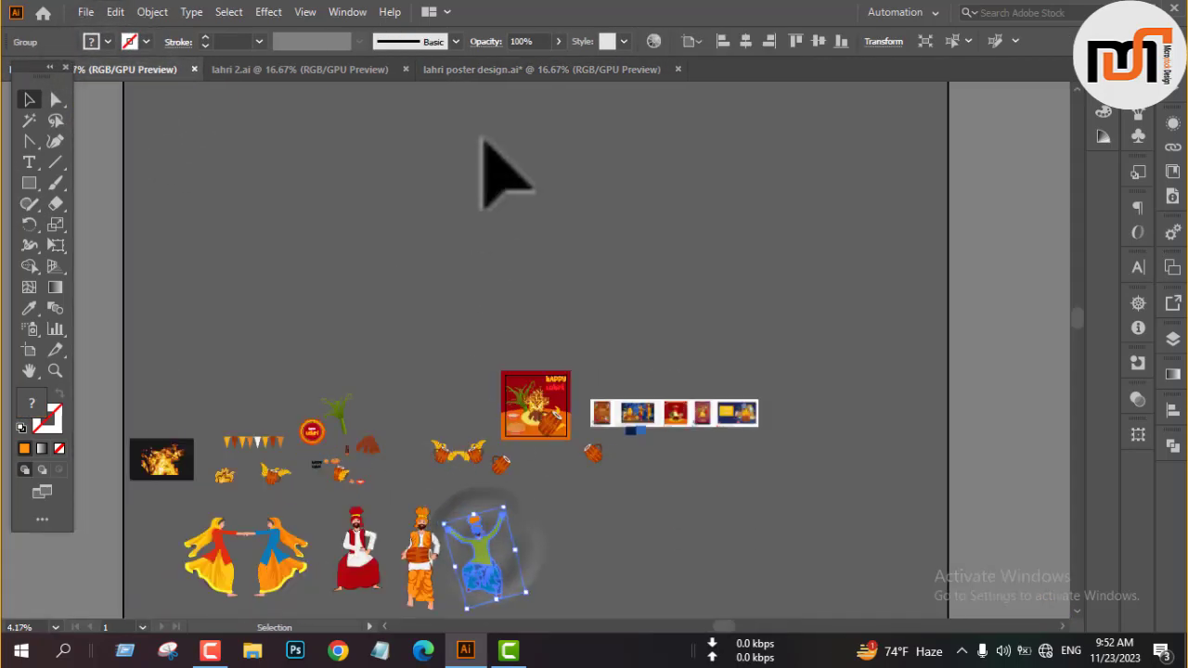
pyautogui.hotkey('ctrl', 'c')
pyautogui.click(483, 73)
pyautogui.scroll(4, 618, 264)
pyautogui.hotkey('ctrl', 'v')
pyautogui.scroll(-2, 642, 314)
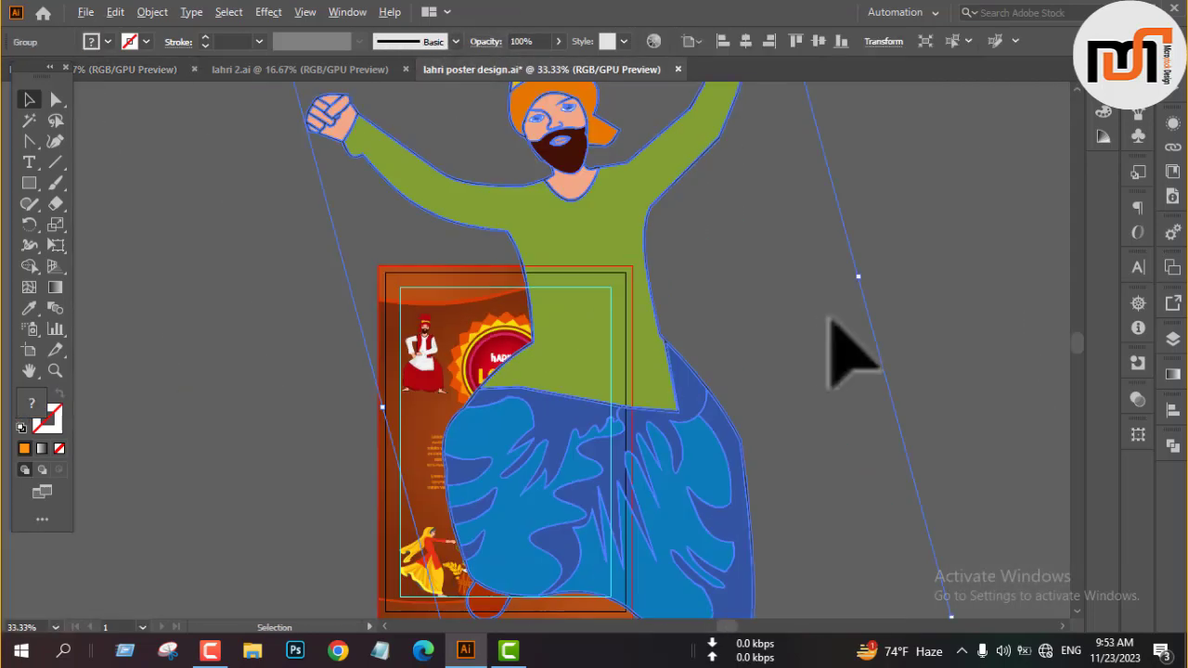
# Scale down the green-shirted dancer and reflect him across the vertical axis.
pyautogui.moveTo(857, 276); pyautogui.dragTo(713, 297)
pyautogui.rightClick(712, 297)
pyautogui.click(788, 492)
pyautogui.click(941, 539)
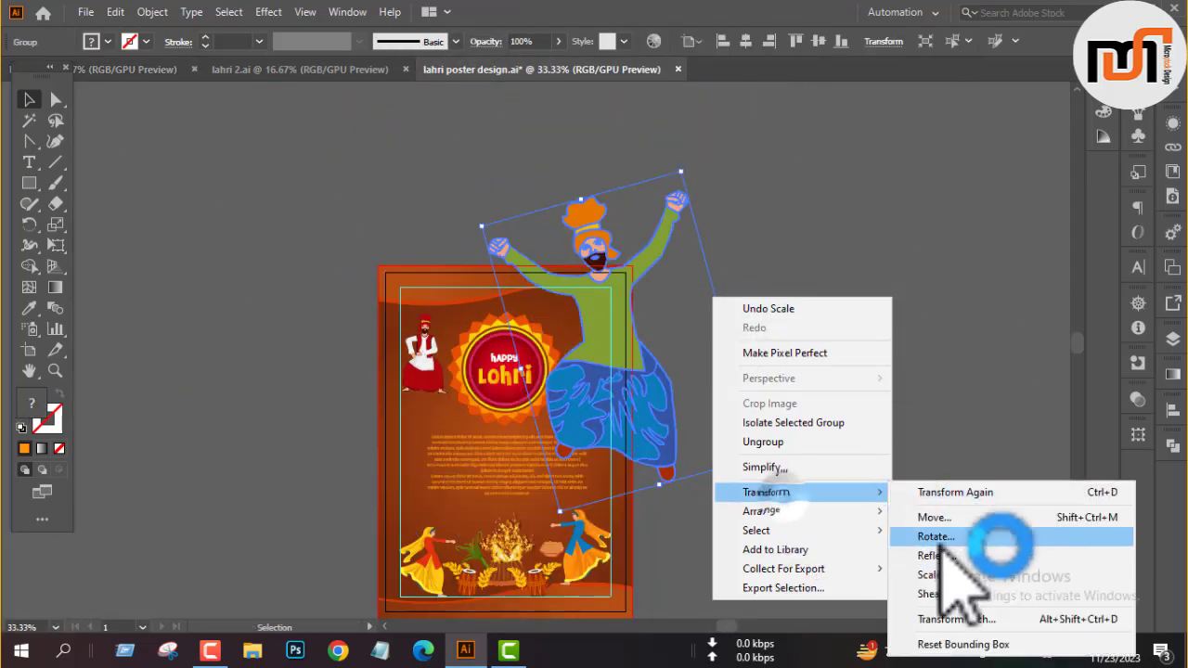
pyautogui.click(928, 555)
pyautogui.click(789, 433)
pyautogui.scroll(1, 712, 339)
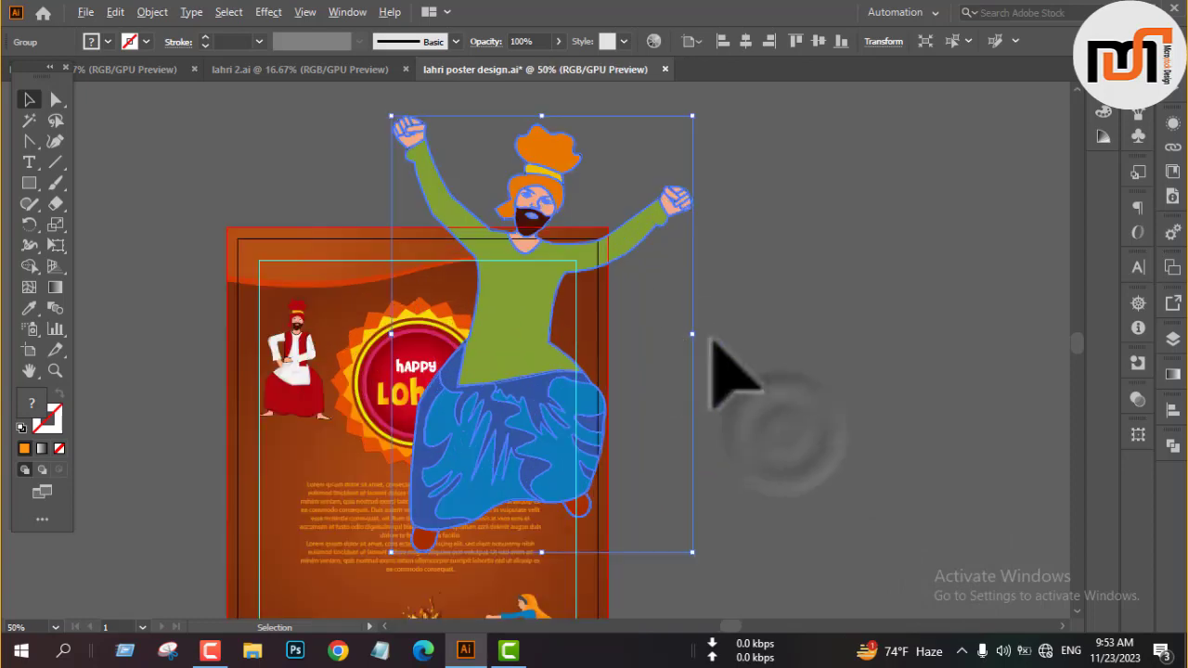
# Shrink the green-shirted dancer further and place him beside the badge, in the poster's upper corner opposite the red-vest dancer.
pyautogui.moveTo(692, 333); pyautogui.dragTo(564, 252)
pyautogui.scroll(2, 588, 355)
pyautogui.scroll(-1, 581, 377)
pyautogui.scroll(3, 575, 294)
pyautogui.scroll(-2, 564, 253)
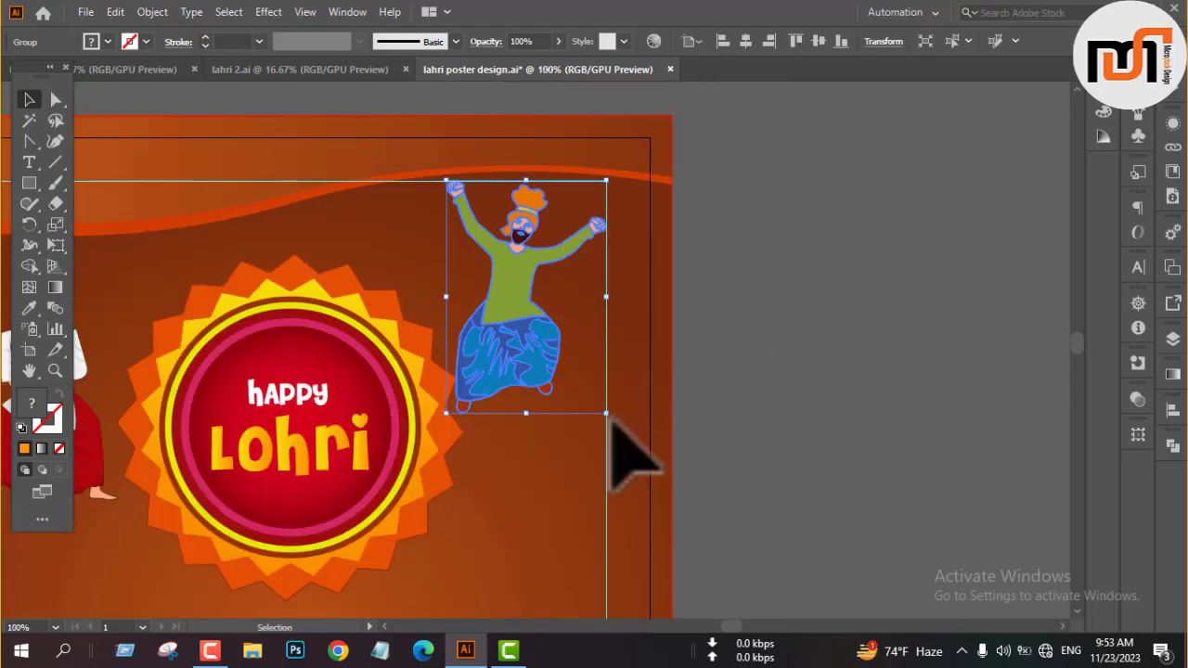
# Rotate the green-shirted dancer slightly, lower him beside the badge and align him with the inner margin guide.
pyautogui.moveTo(610, 417); pyautogui.dragTo(662, 401)
pyautogui.moveTo(544, 365); pyautogui.dragTo(561, 423)
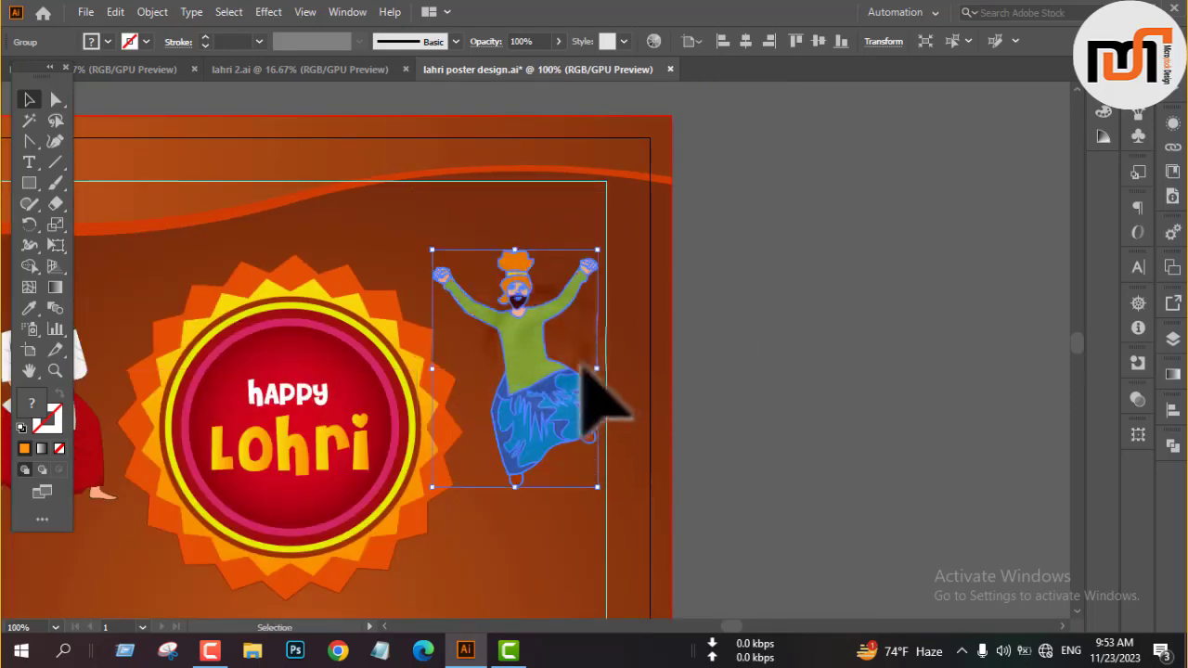
pyautogui.moveTo(597, 368); pyautogui.dragTo(606, 368)
pyautogui.scroll(3, 597, 247)
pyautogui.scroll(-2, 597, 248)
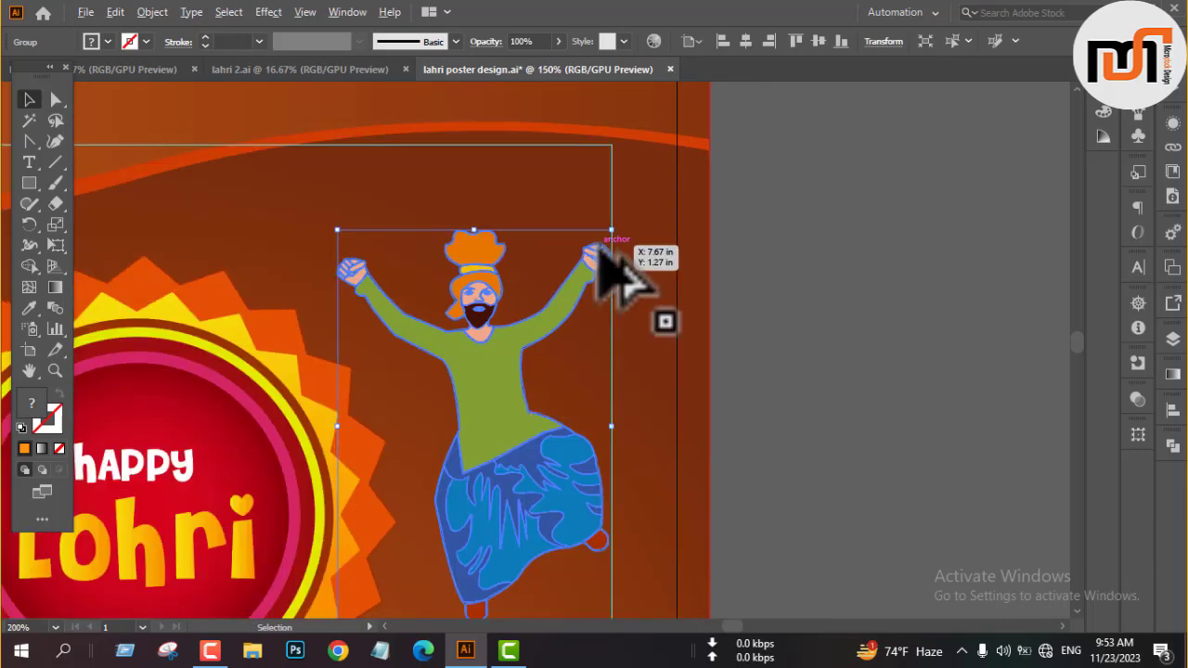
pyautogui.scroll(-4, 603, 260)
pyautogui.click(682, 329)
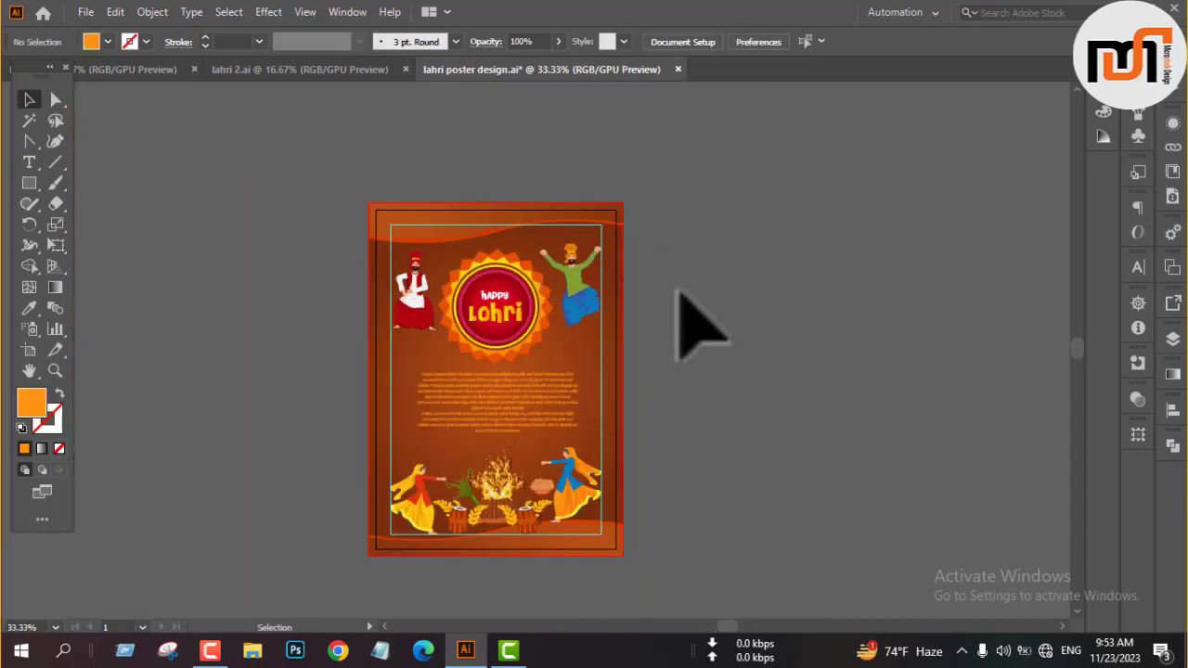
pyautogui.scroll(-1, 682, 315)
pyautogui.moveTo(380, 191); pyautogui.dragTo(729, 530)
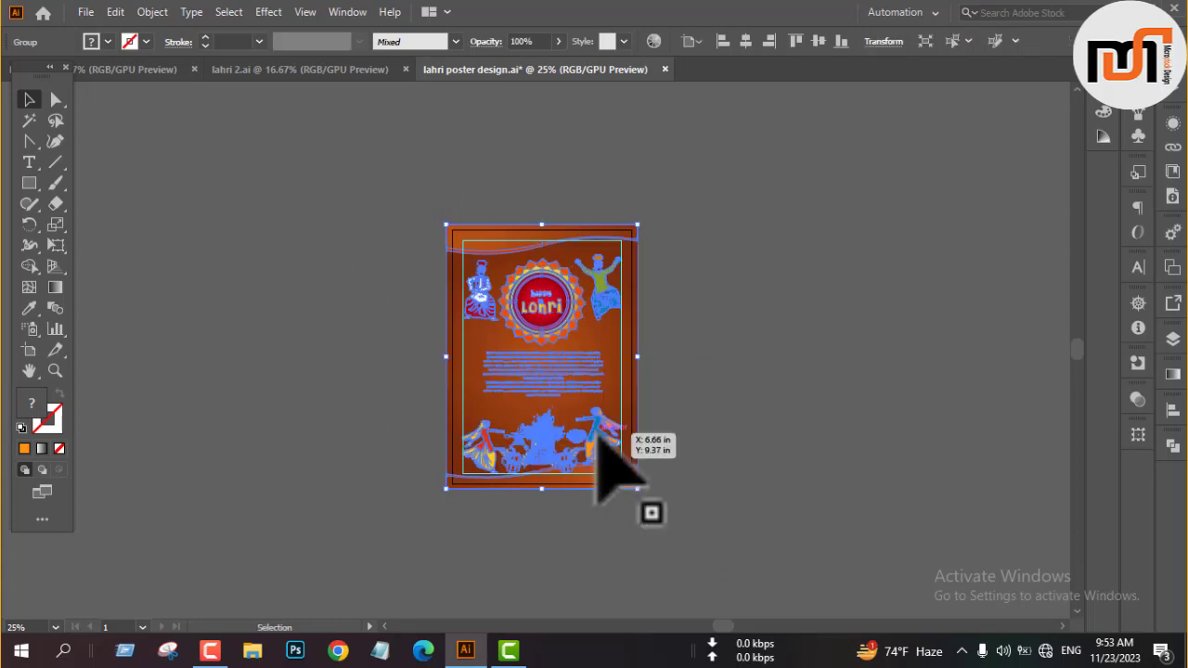
pyautogui.moveTo(562, 390); pyautogui.dragTo(804, 363)
pyautogui.hotkey('ctrl', 'z')
pyautogui.click(782, 353)
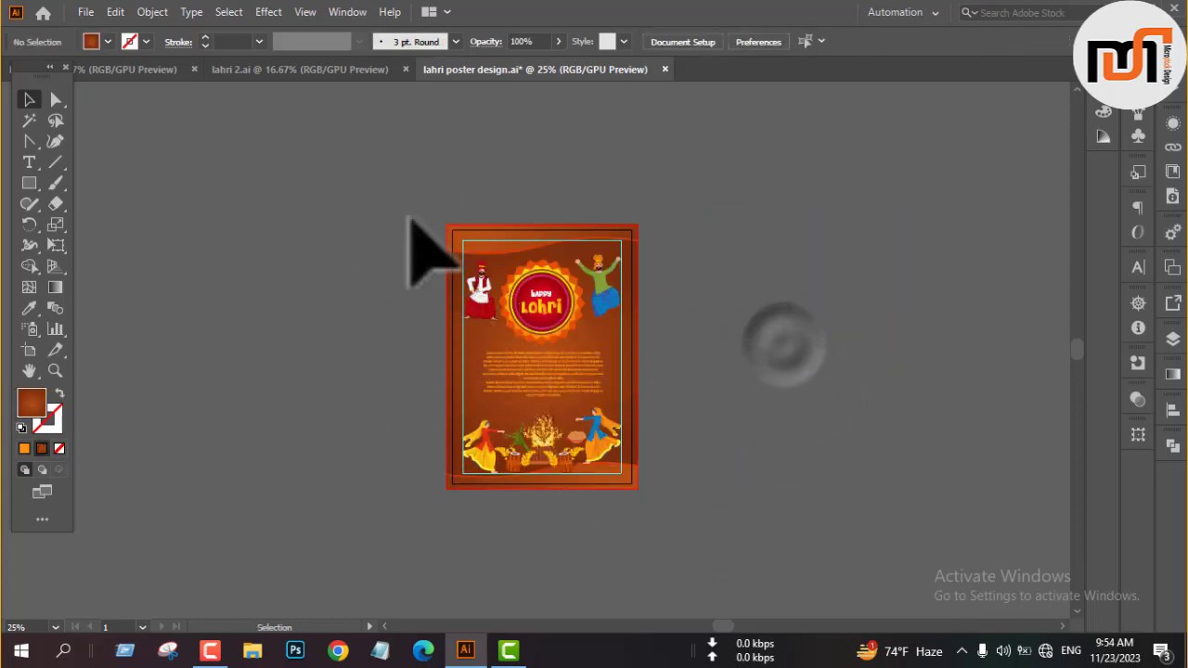
# Move the complete poster artwork off the artboard onto the empty pasteboard beside it, and deselect it.
pyautogui.moveTo(408, 218); pyautogui.dragTo(687, 525)
pyautogui.moveTo(536, 383); pyautogui.dragTo(875, 371)
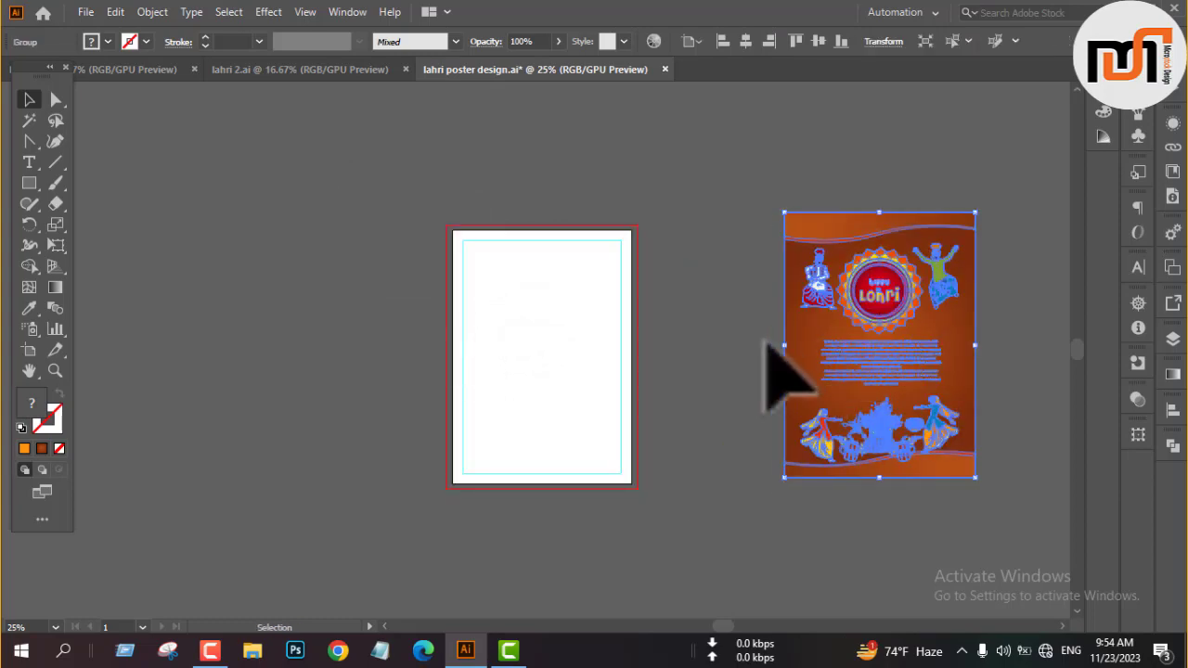
pyautogui.click(728, 341)
# Switch to a full-screen display and inspect the finished poster's overall layout up close.
pyautogui.press('f')
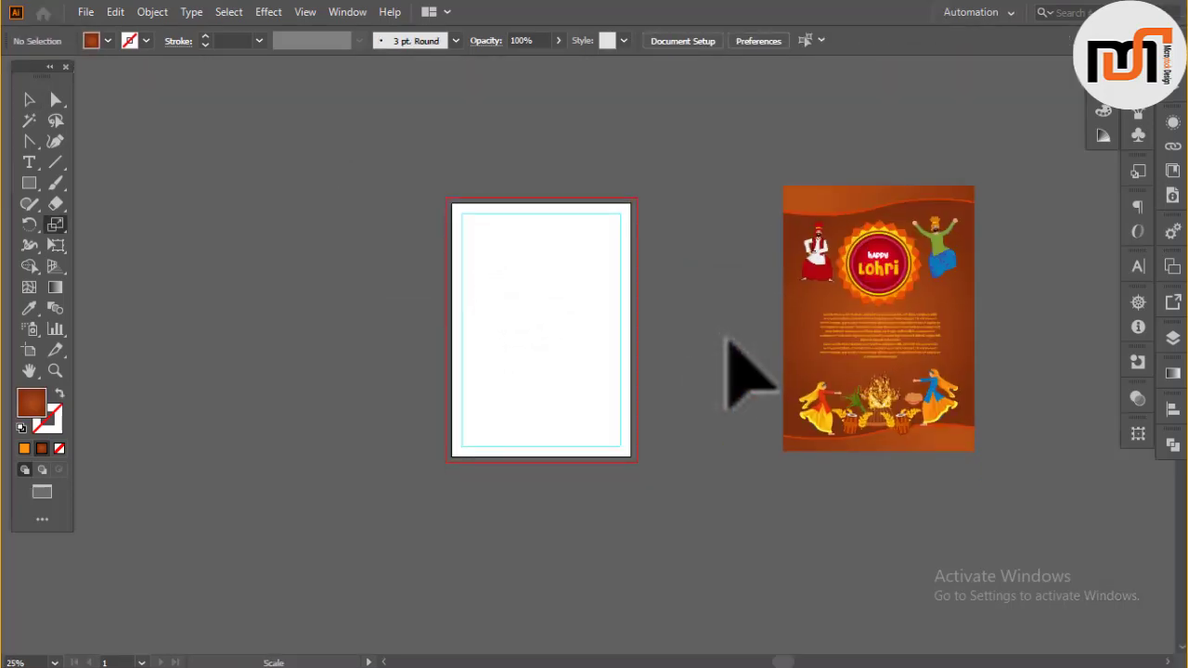
pyautogui.scroll(3, 862, 341)
pyautogui.scroll(-2, 862, 340)
pyautogui.moveTo(861, 340); pyautogui.dragTo(543, 384)
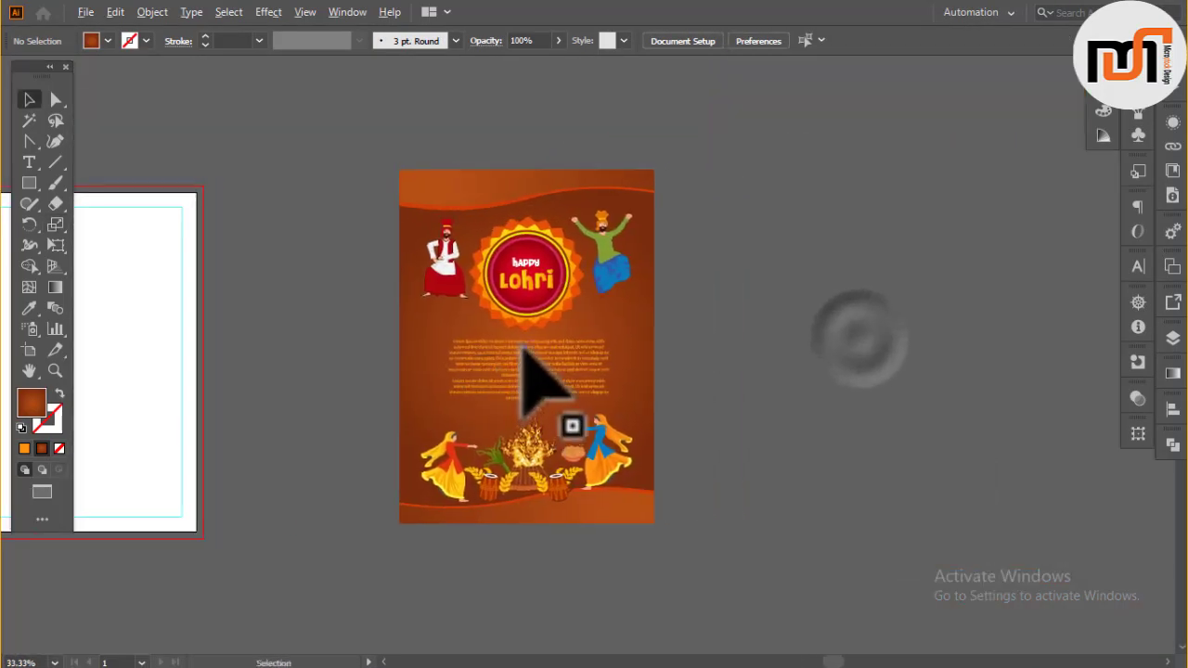
pyautogui.scroll(1, 544, 384)
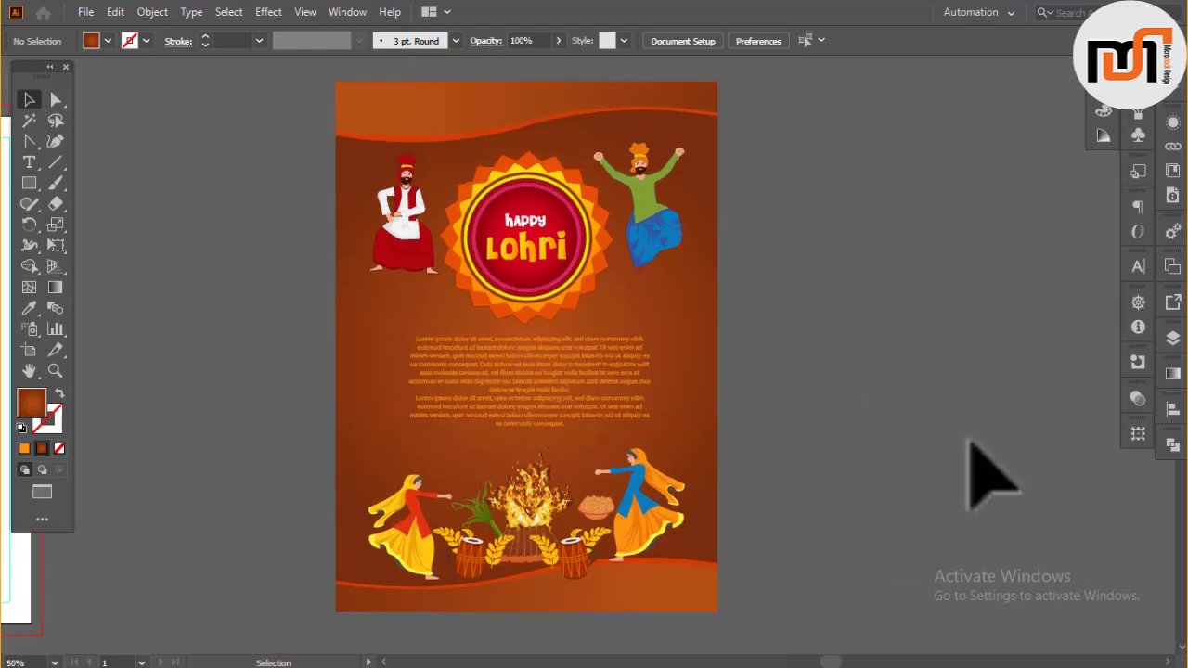